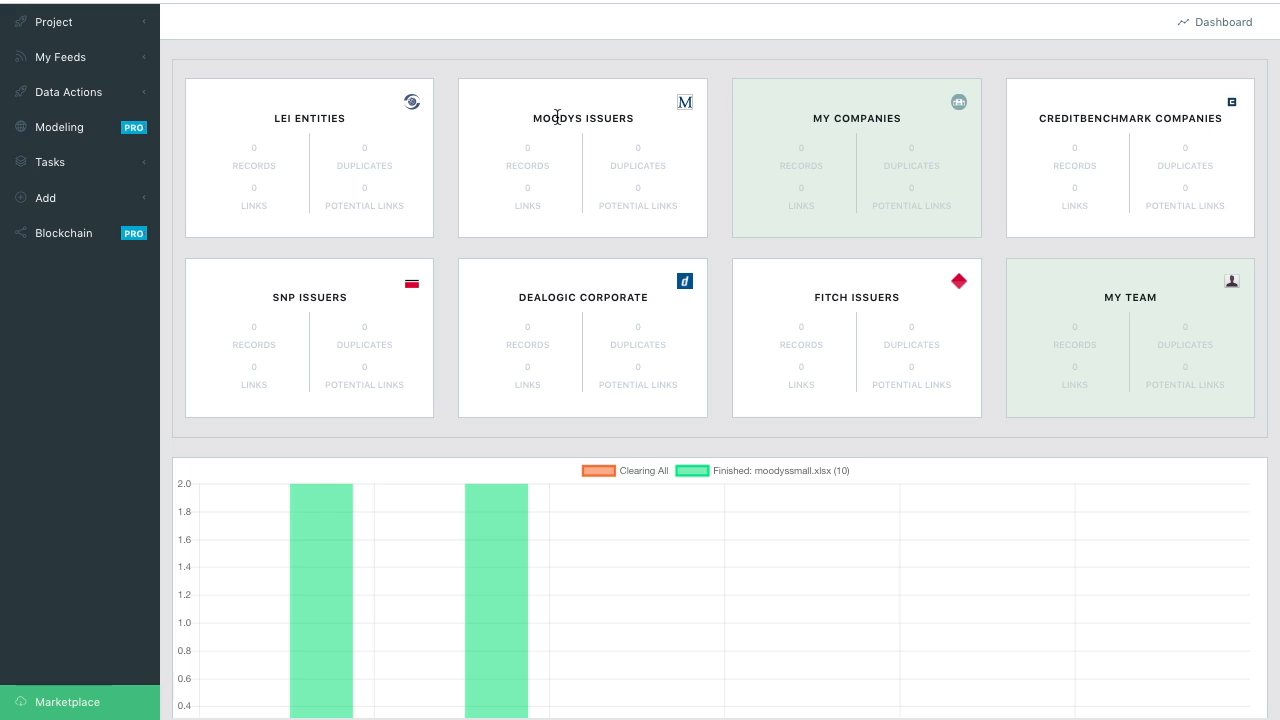
Look over the dashboard's entity cards, feed progress chart and system load figures.
{"action": "scroll", "coordinate": [676, 531], "scroll_direction": "down", "scroll_amount": 3}
{"action": "scroll", "coordinate": [676, 531], "scroll_direction": "down", "scroll_amount": 2}
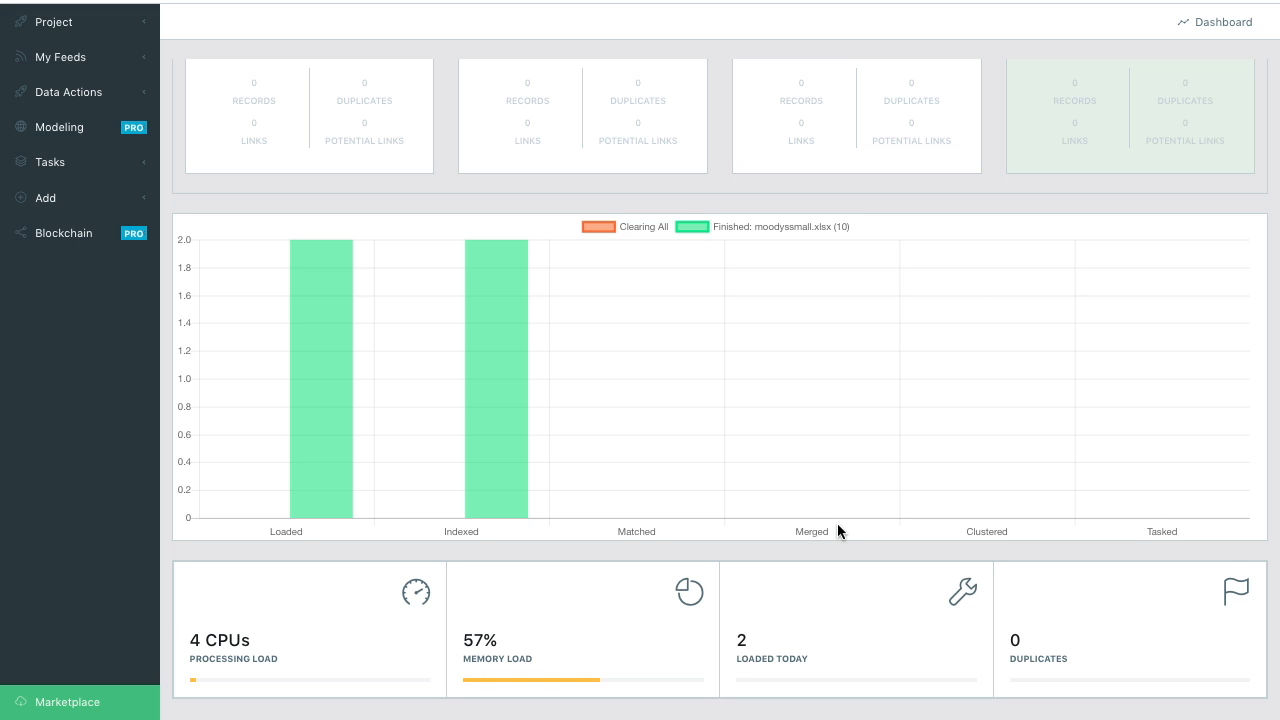
{"action": "scroll", "coordinate": [837, 523], "scroll_direction": "up", "scroll_amount": 5}
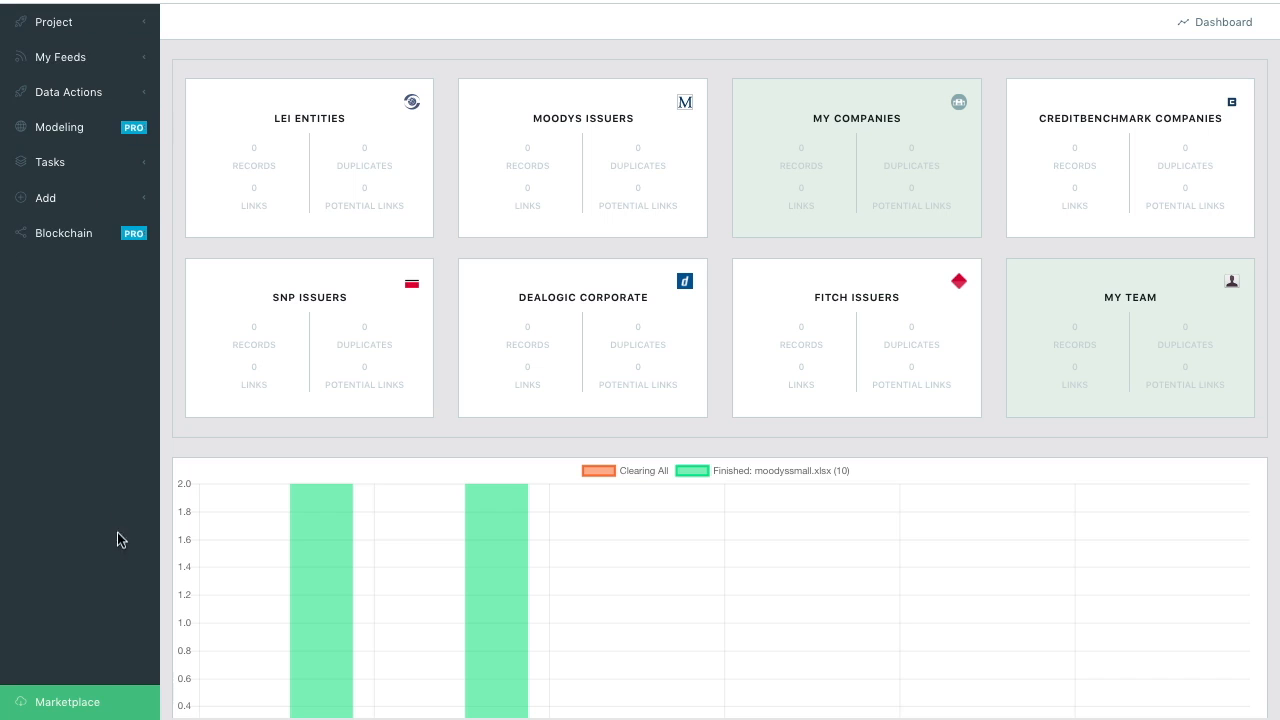
Open the Marketplace and examine the list of available data connections from the first provider to Moodys Issuer Data.
{"action": "left_click", "coordinate": [100, 697]}
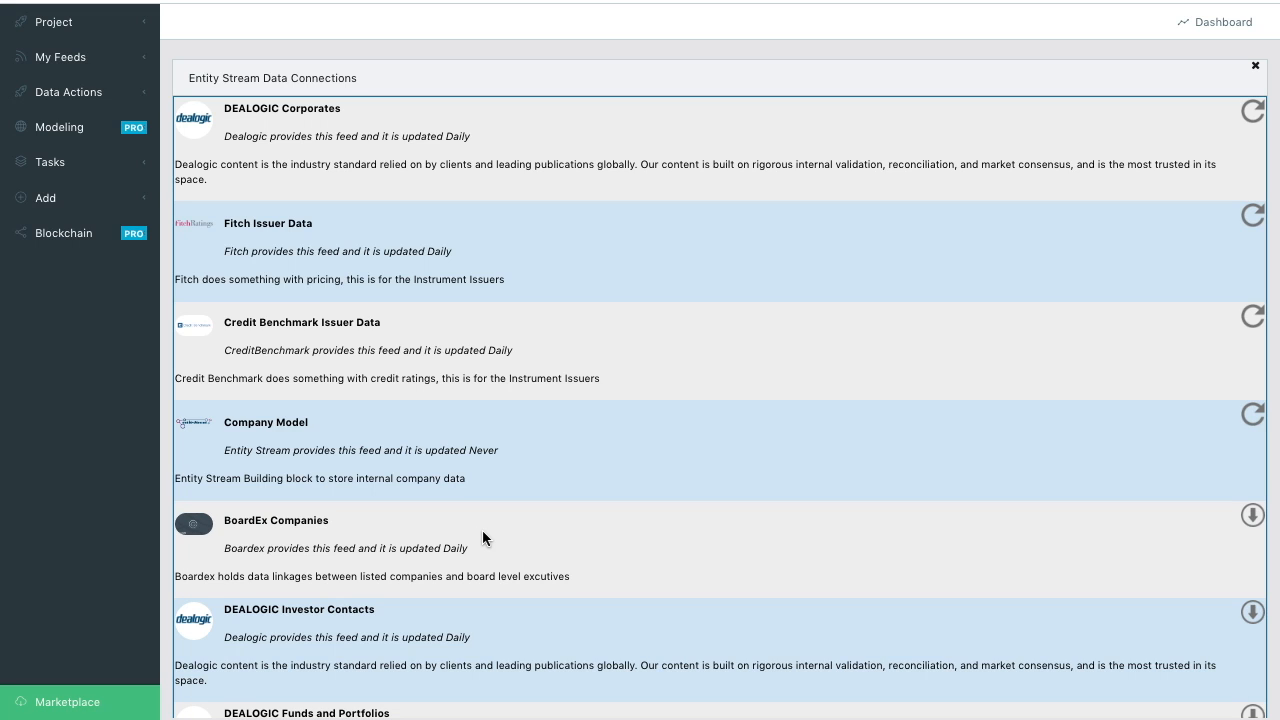
{"action": "scroll", "coordinate": [483, 532], "scroll_direction": "down", "scroll_amount": 6}
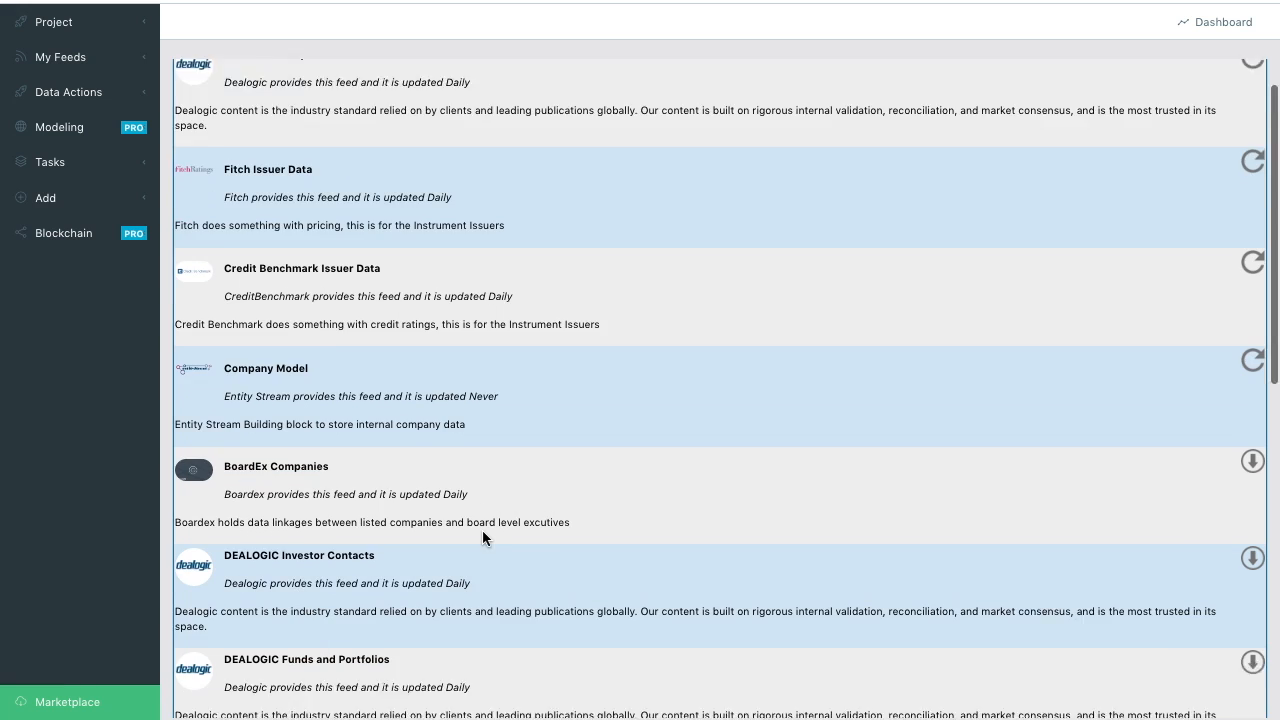
{"action": "scroll", "coordinate": [483, 532], "scroll_direction": "down", "scroll_amount": 3}
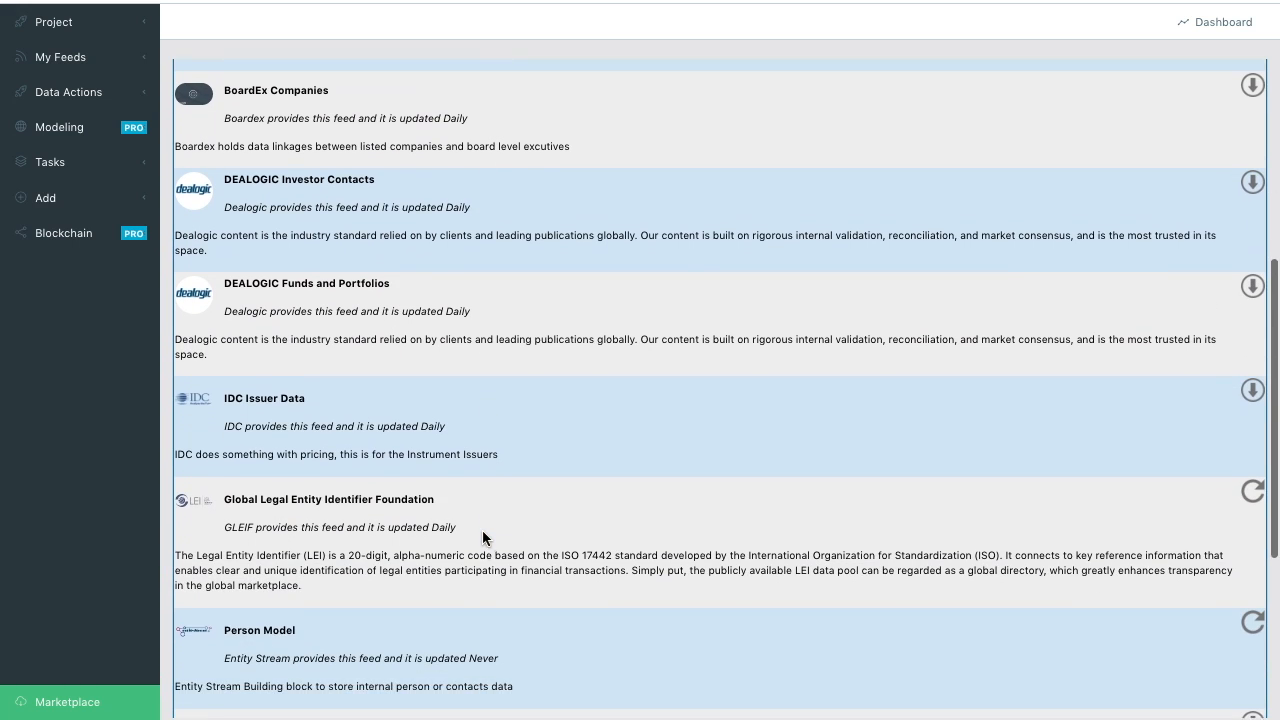
{"action": "scroll", "coordinate": [483, 537], "scroll_direction": "down", "scroll_amount": 4}
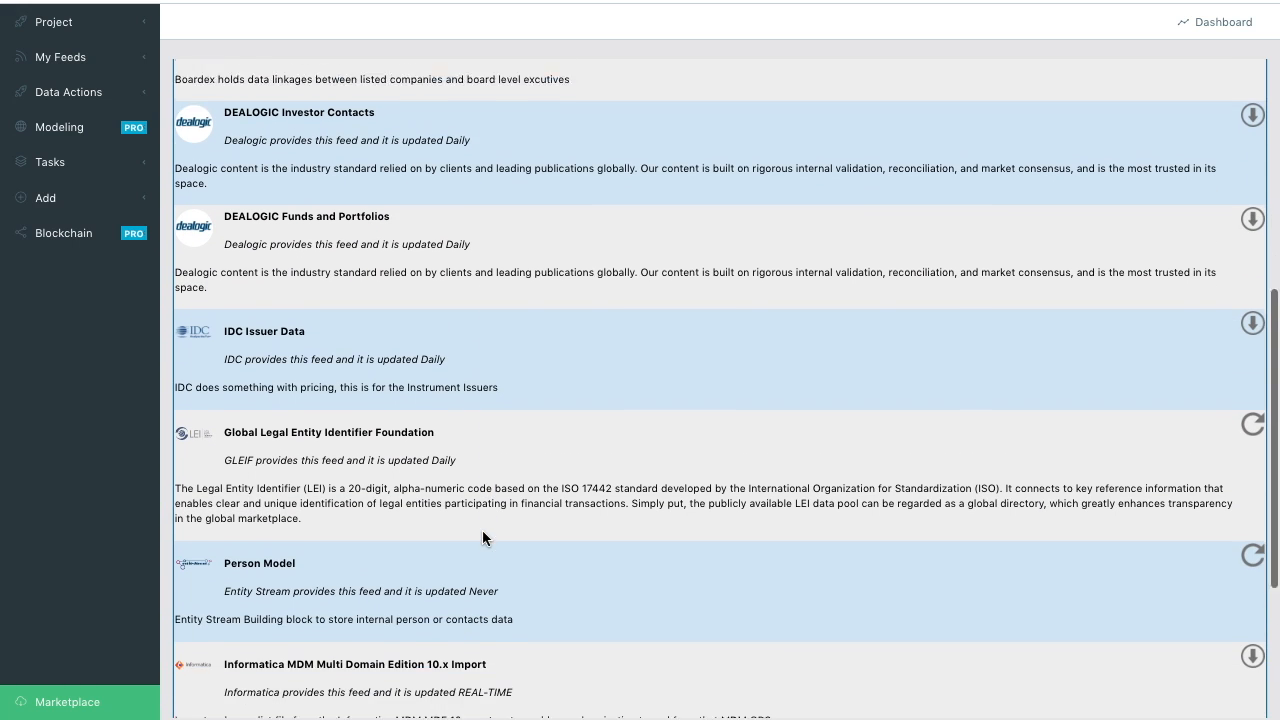
{"action": "scroll", "coordinate": [483, 532], "scroll_direction": "down", "scroll_amount": 4}
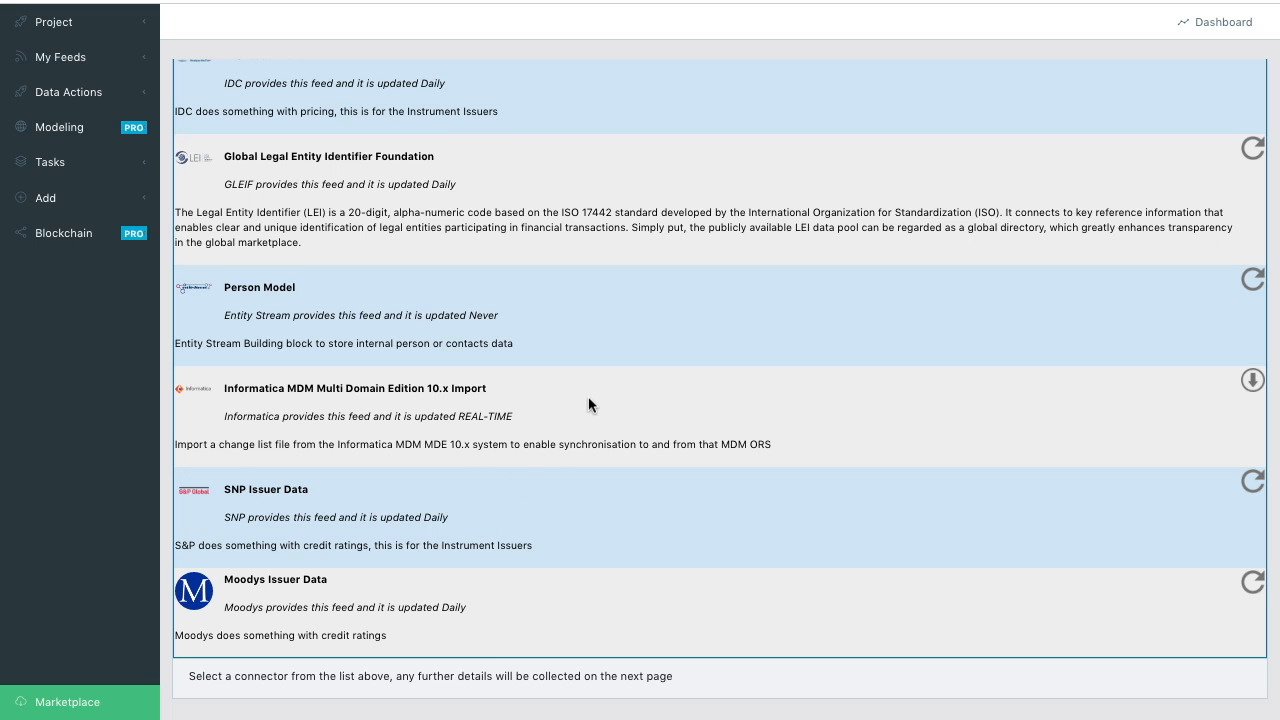
{"action": "scroll", "coordinate": [588, 403], "scroll_direction": "up", "scroll_amount": 4}
{"action": "scroll", "coordinate": [588, 403], "scroll_direction": "up", "scroll_amount": 2}
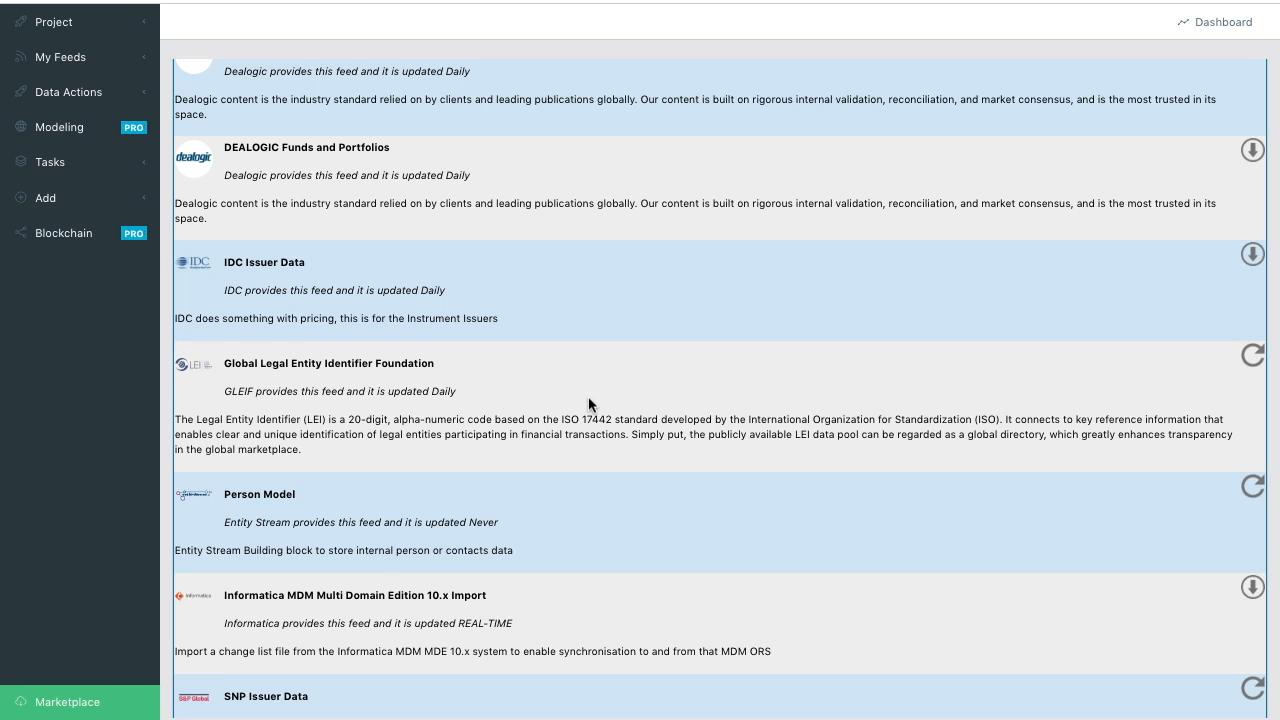
{"action": "scroll", "coordinate": [588, 400], "scroll_direction": "up", "scroll_amount": 5}
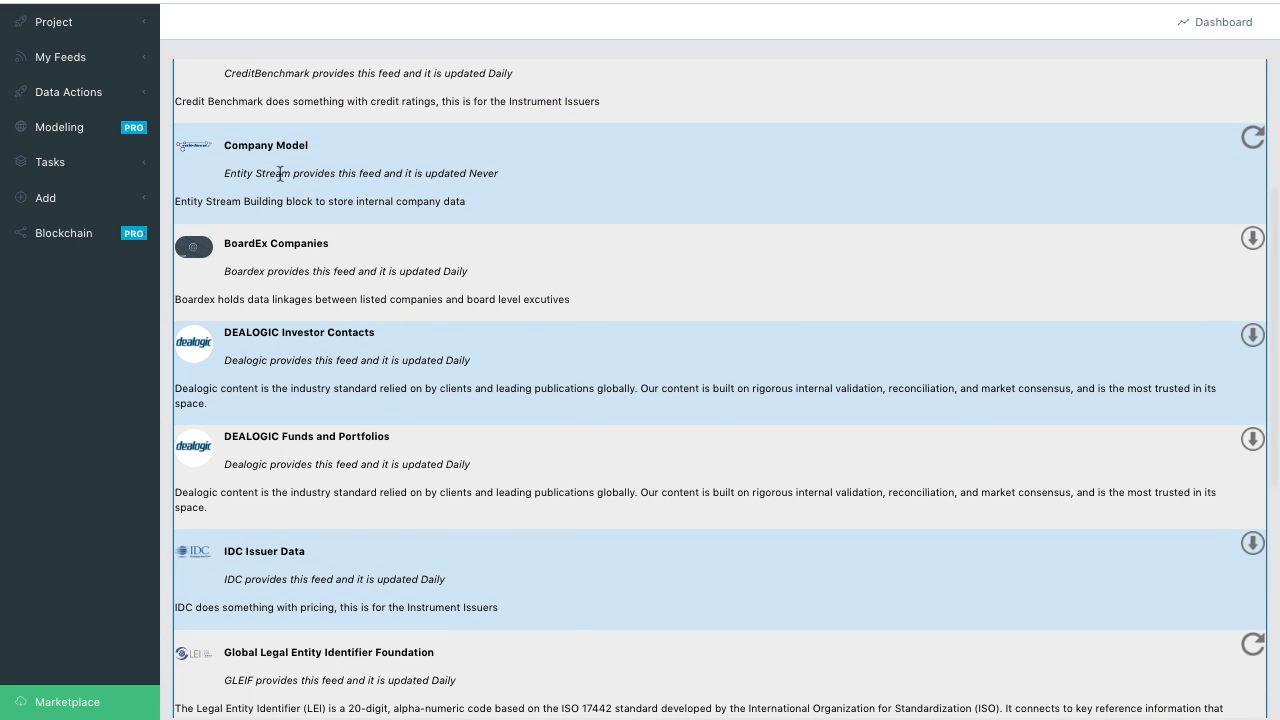
{"action": "scroll", "coordinate": [579, 453], "scroll_direction": "down", "scroll_amount": 4}
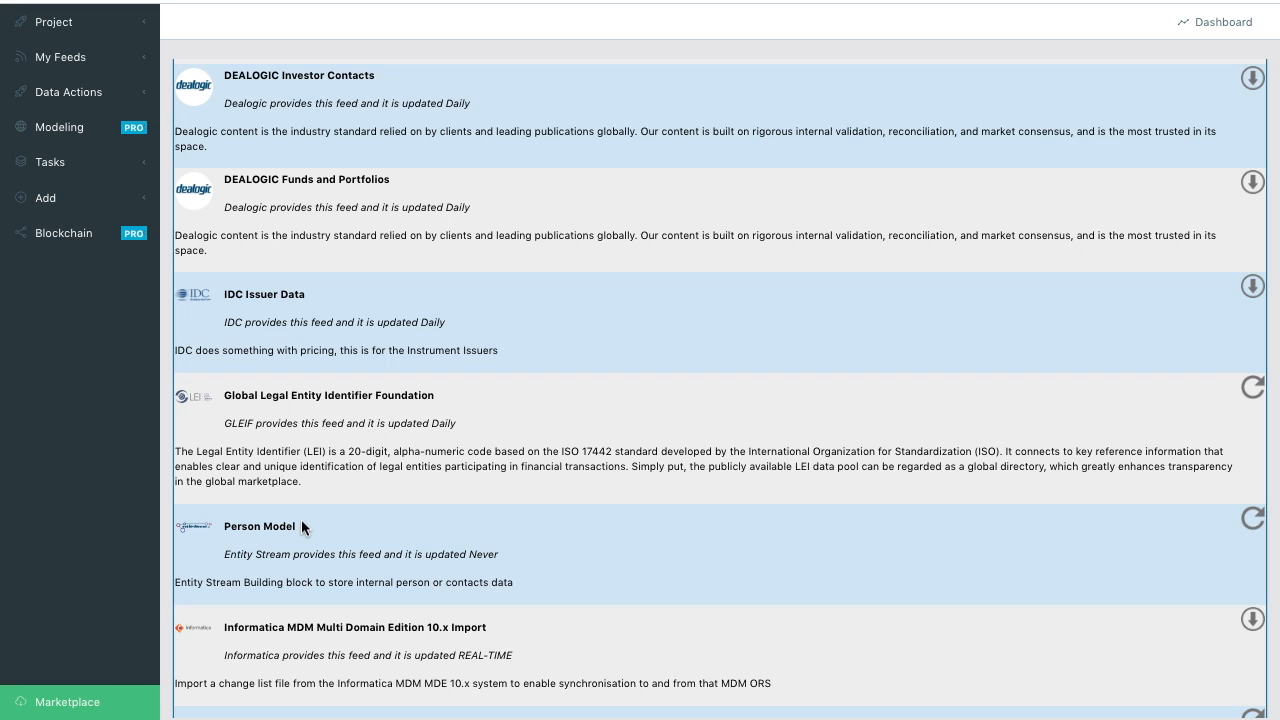
{"action": "scroll", "coordinate": [301, 519], "scroll_direction": "down", "scroll_amount": 3}
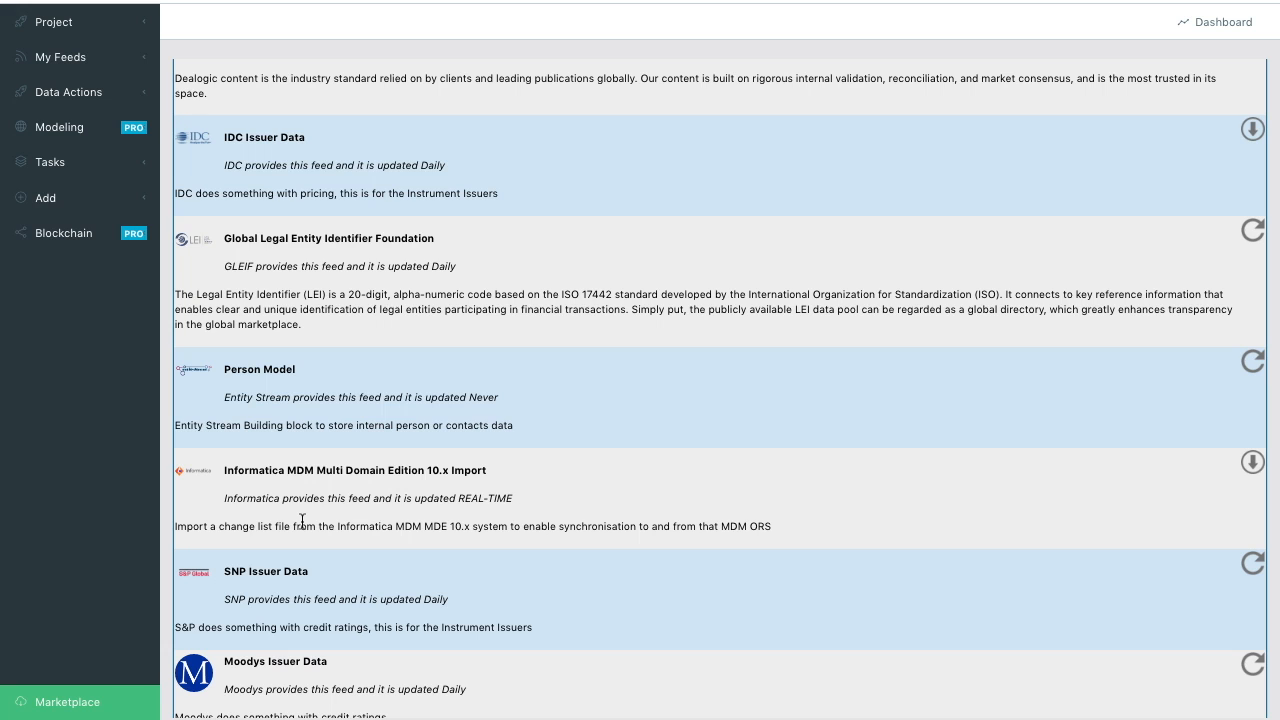
{"action": "scroll", "coordinate": [302, 521], "scroll_direction": "up", "scroll_amount": 7}
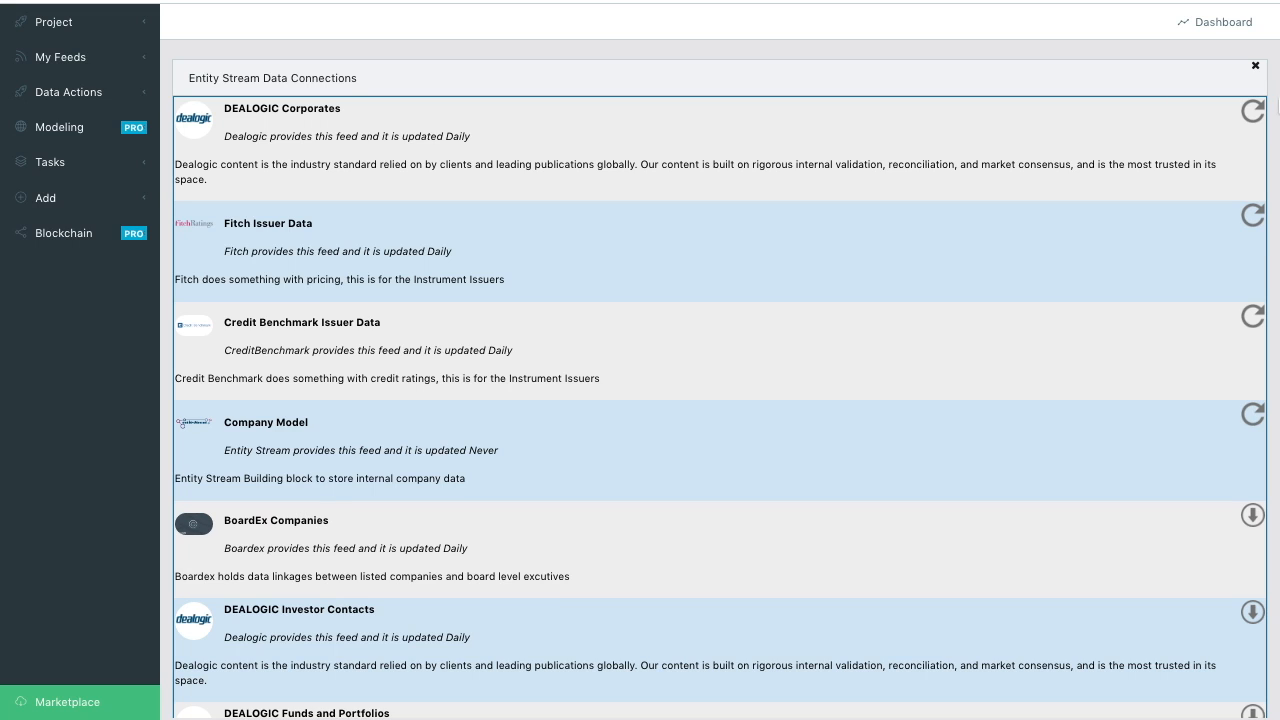
View the connection details of the BoardEx Companies feed, then close them without installing and return to the dashboard.
{"action": "left_click", "coordinate": [1253, 516]}
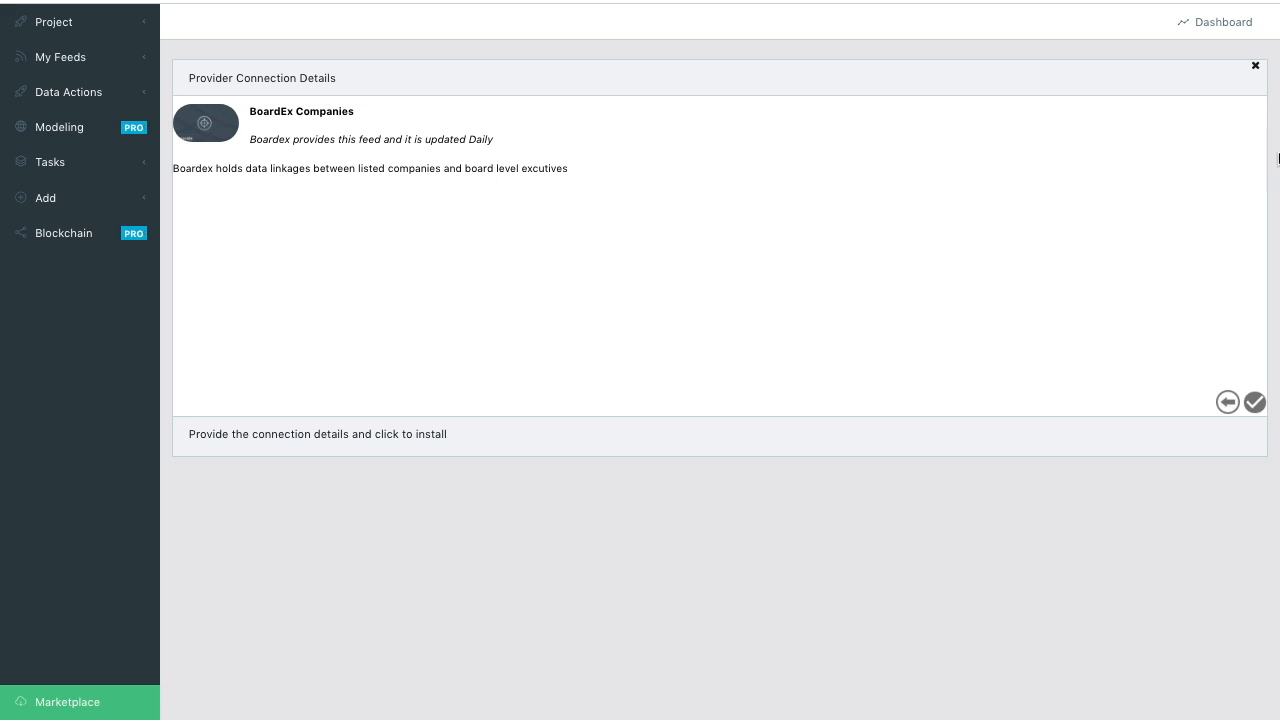
{"action": "left_click", "coordinate": [1255, 66]}
{"action": "left_click", "coordinate": [1235, 30]}
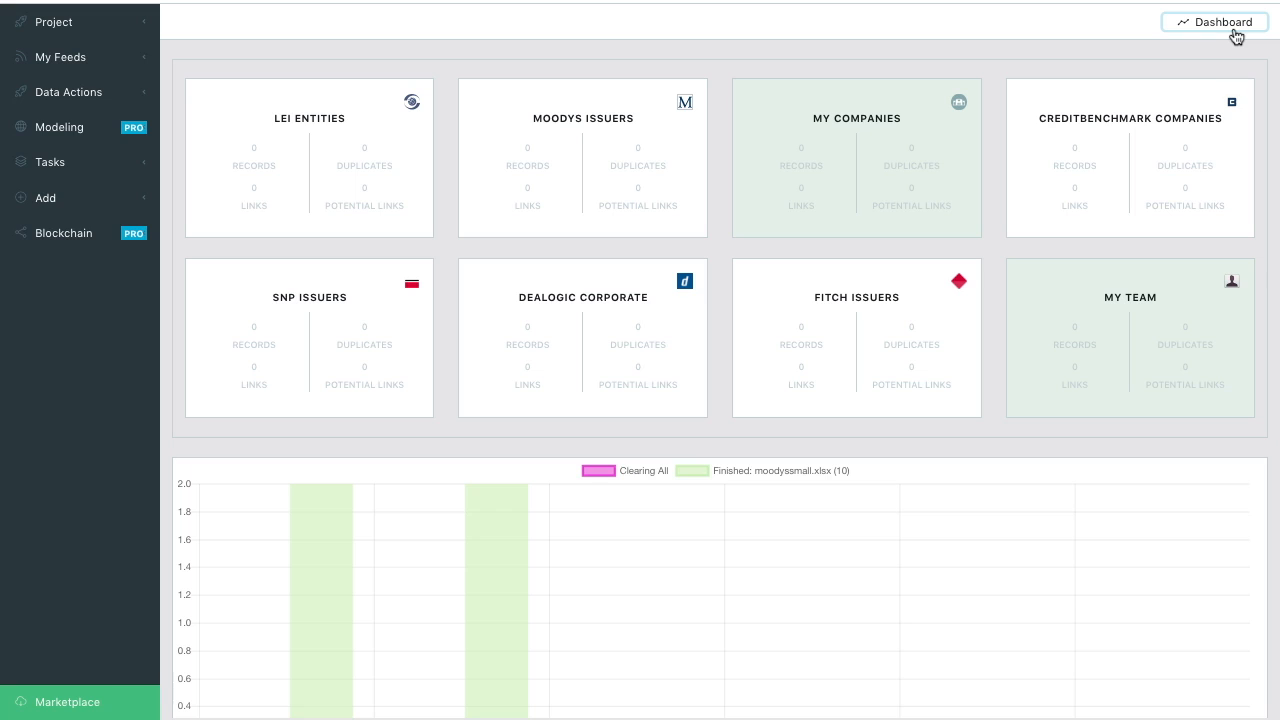
Start a new feed and choose moodys.xlsx as its source file.
{"action": "left_click", "coordinate": [111, 67]}
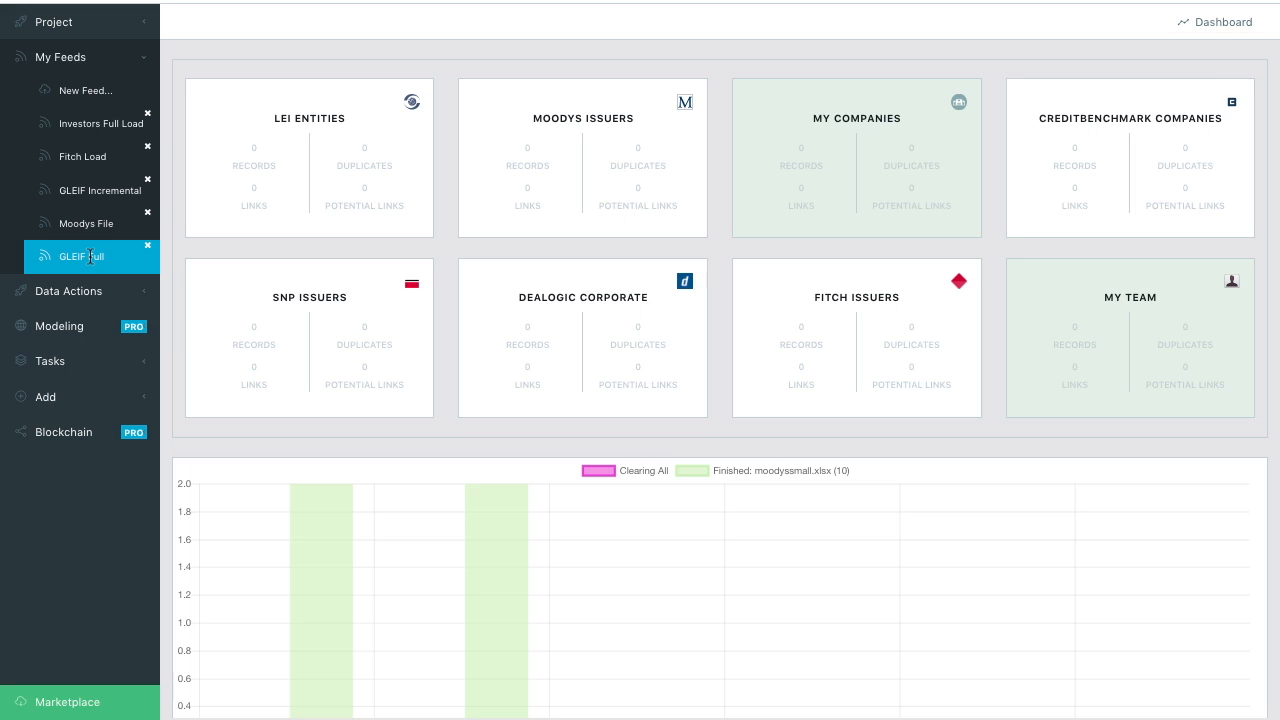
{"action": "left_click", "coordinate": [80, 92]}
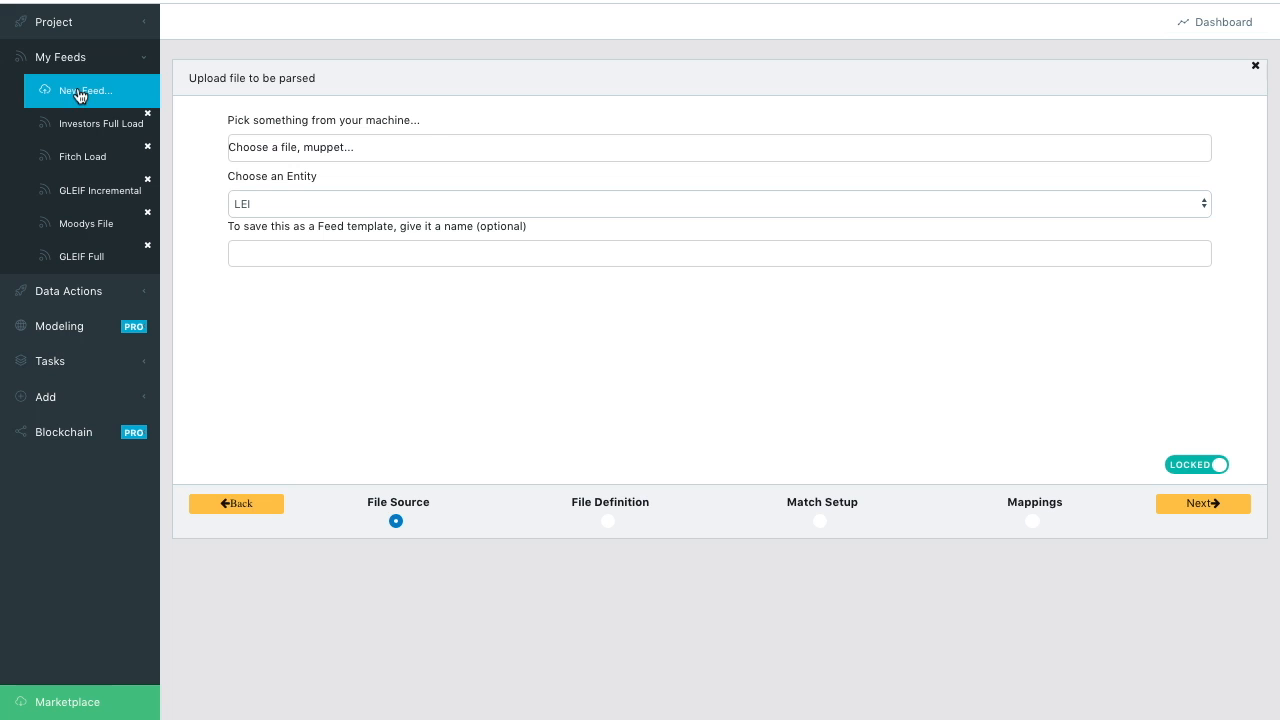
{"action": "left_click", "coordinate": [425, 146]}
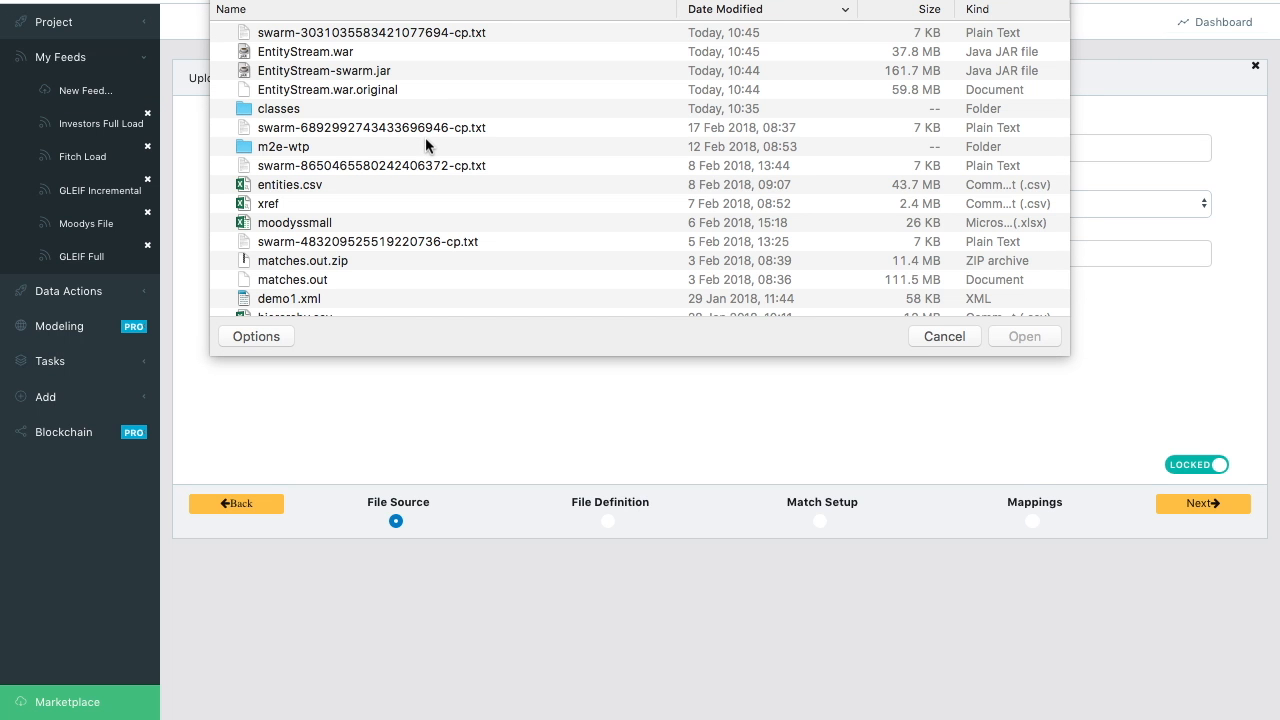
{"action": "scroll", "coordinate": [346, 217], "scroll_direction": "down", "scroll_amount": 5}
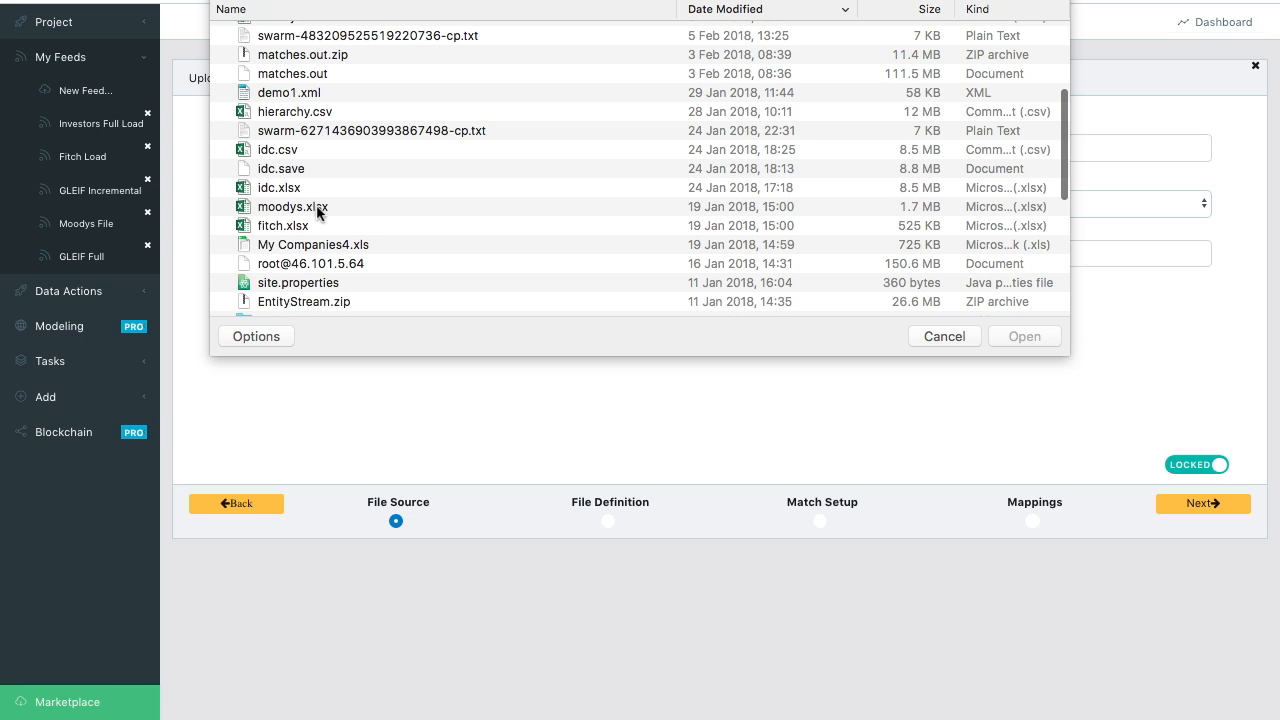
{"action": "left_click", "coordinate": [306, 210]}
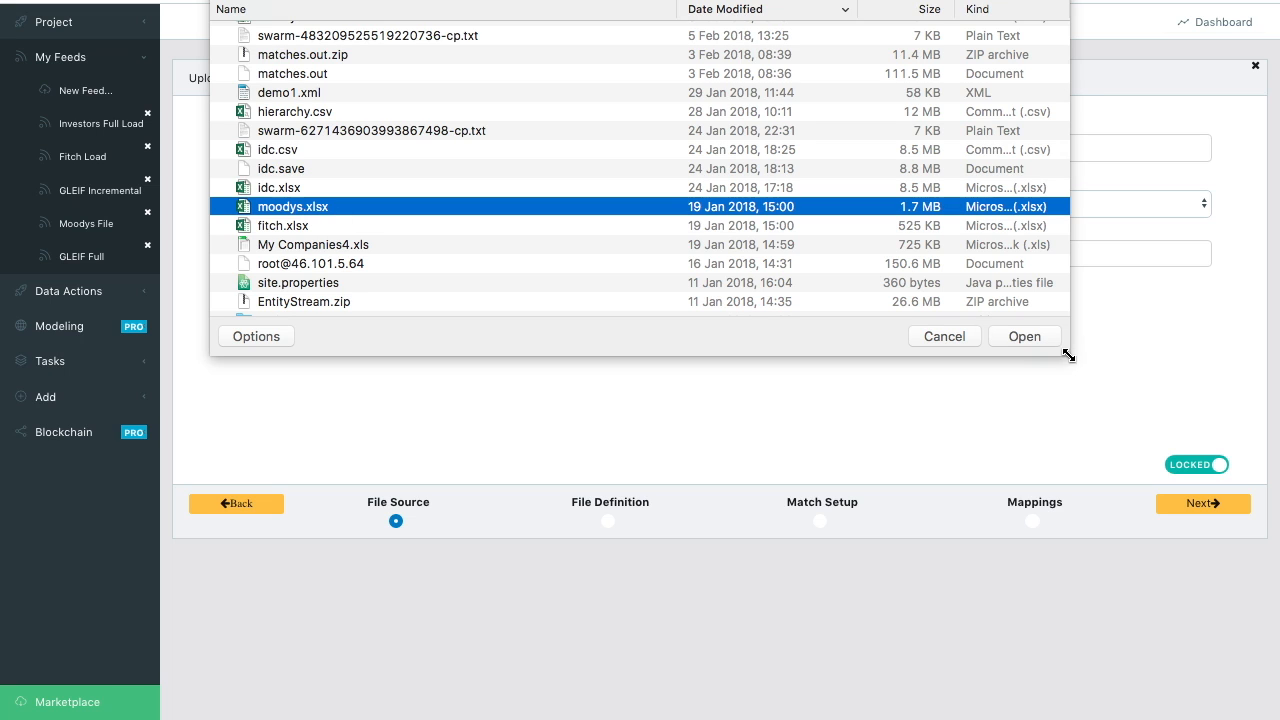
{"action": "left_click", "coordinate": [1046, 337]}
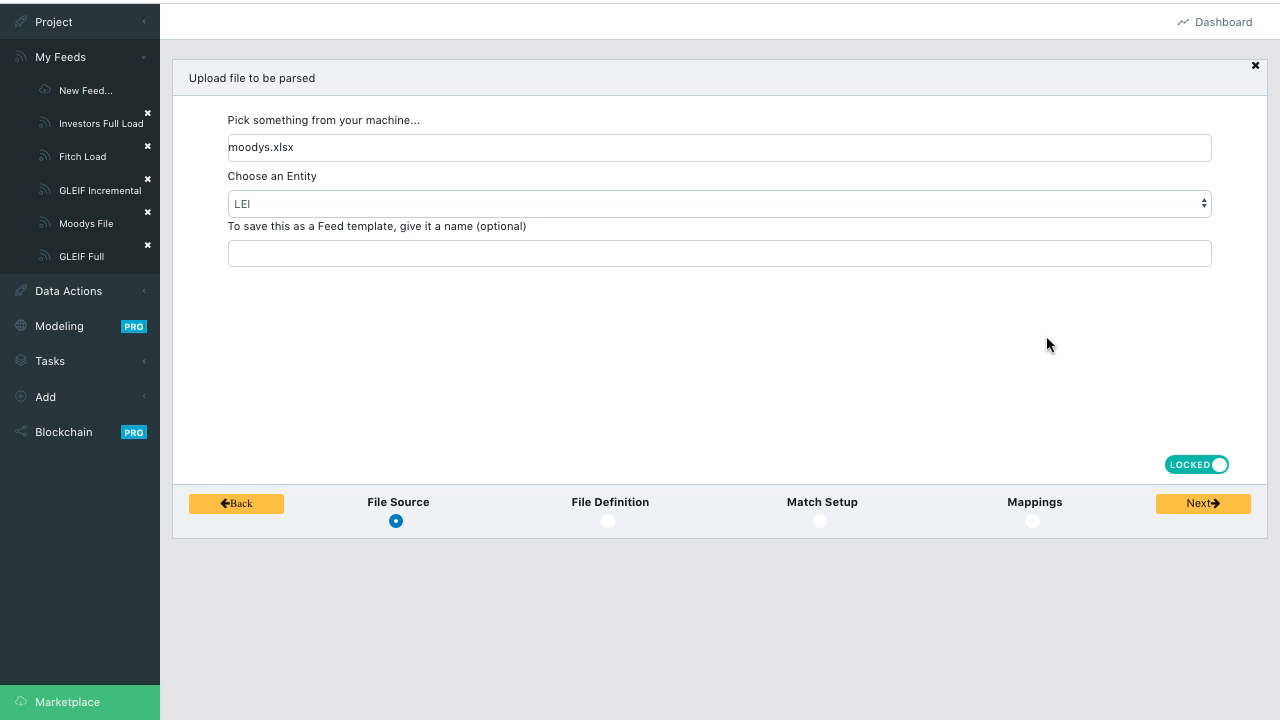
Set the feed's entity to MOODYS, name the feed template Moodys2 and proceed to the file definition.
{"action": "left_click", "coordinate": [758, 203]}
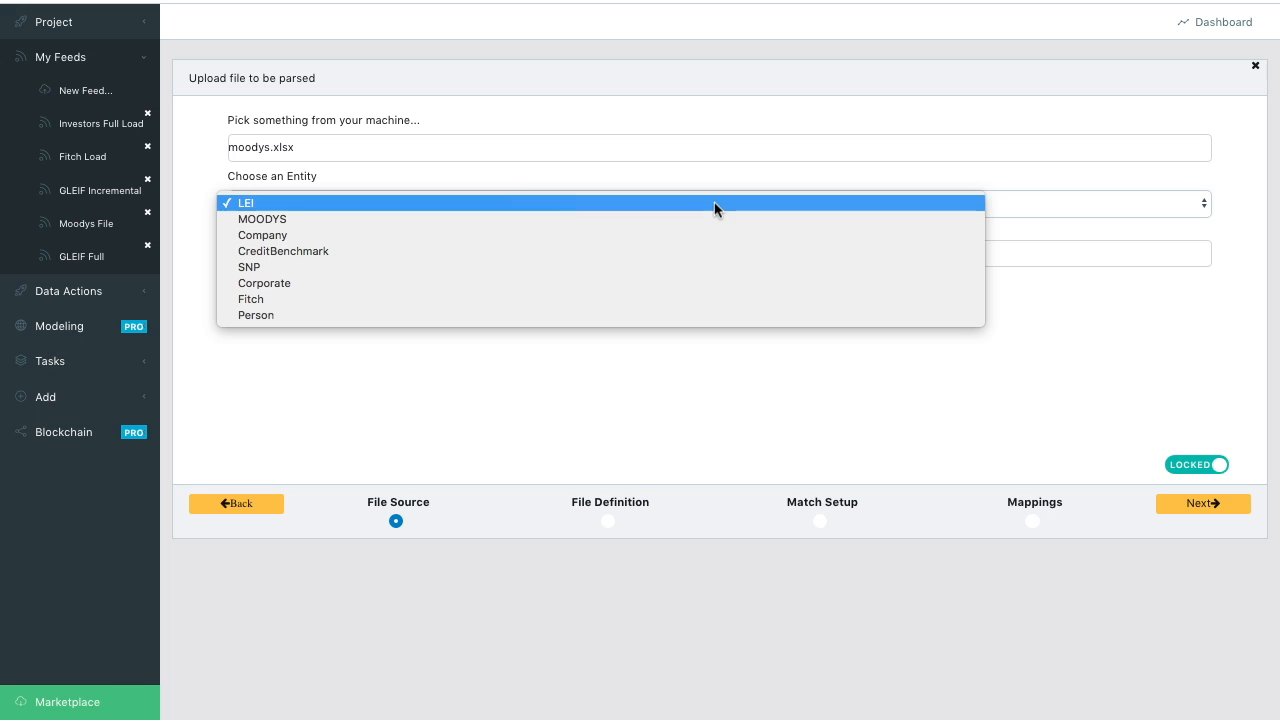
{"action": "left_click", "coordinate": [586, 218]}
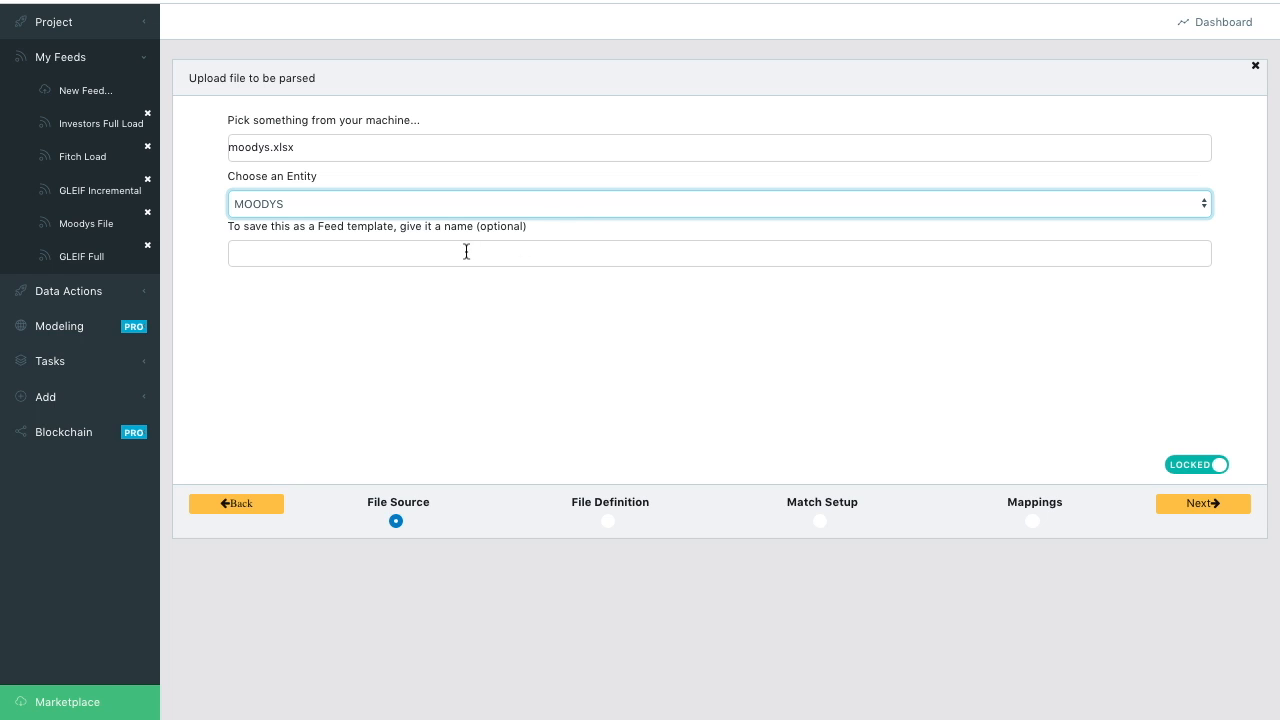
{"action": "left_click", "coordinate": [403, 259]}
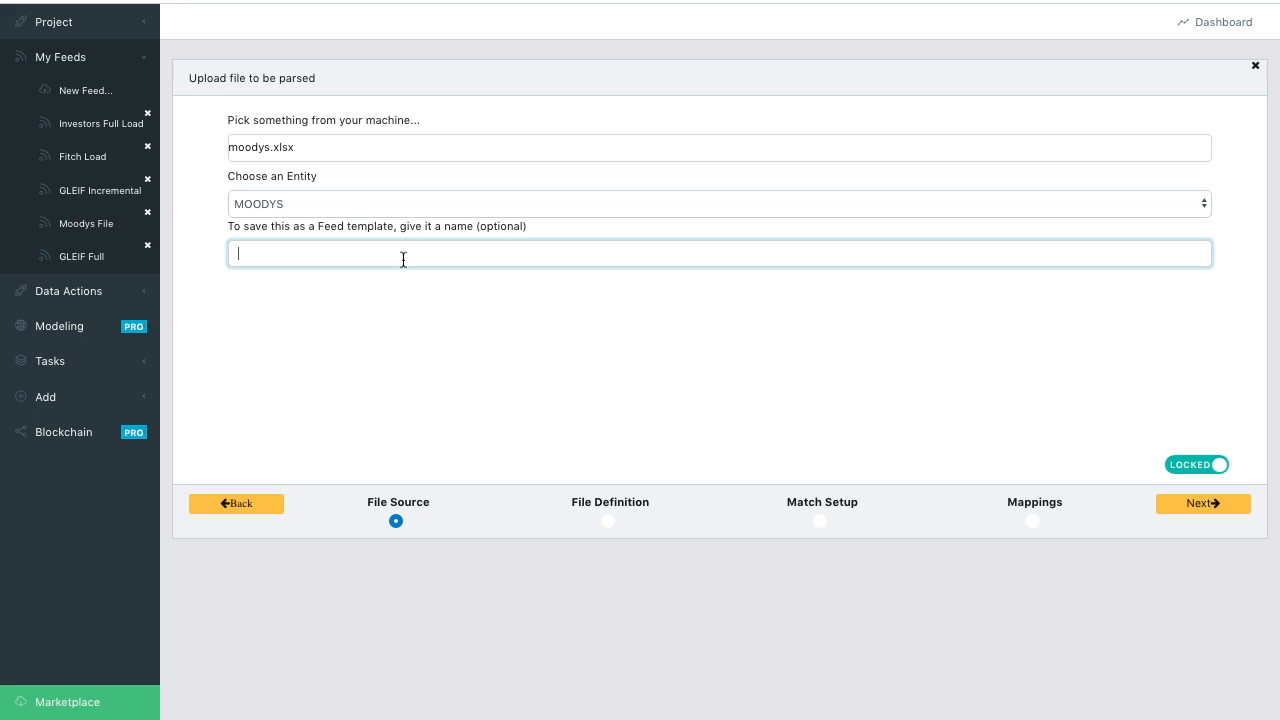
{"action": "type", "text": "Moodys2"}
{"action": "left_click", "coordinate": [1213, 513]}
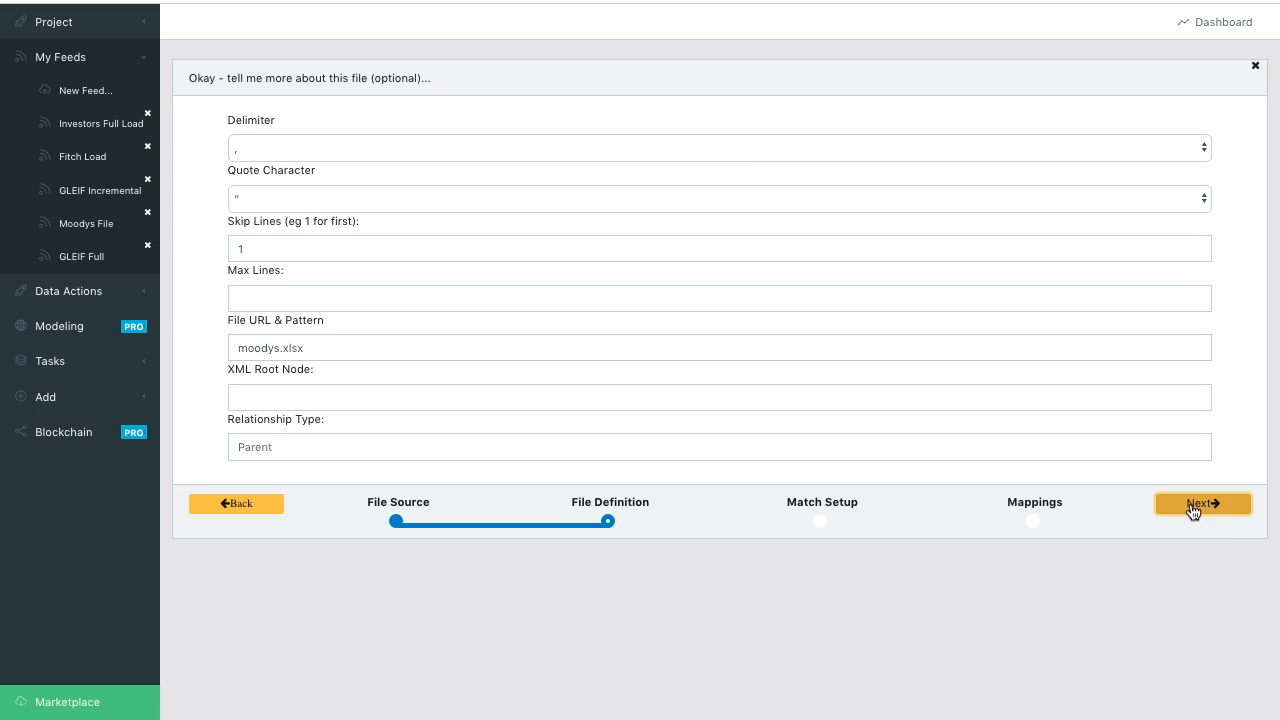
Accept the file definition and match setup defaults and proceed to the column mappings.
{"action": "left_click", "coordinate": [348, 350]}
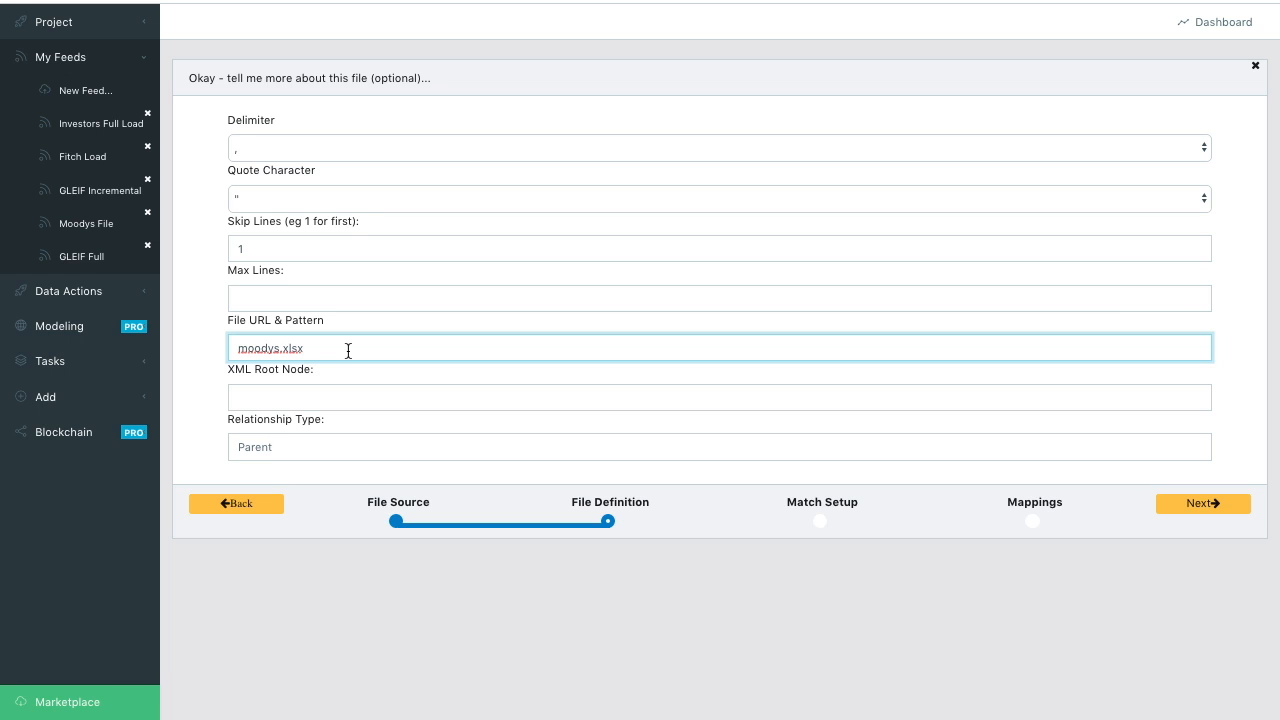
{"action": "left_click", "coordinate": [1205, 505]}
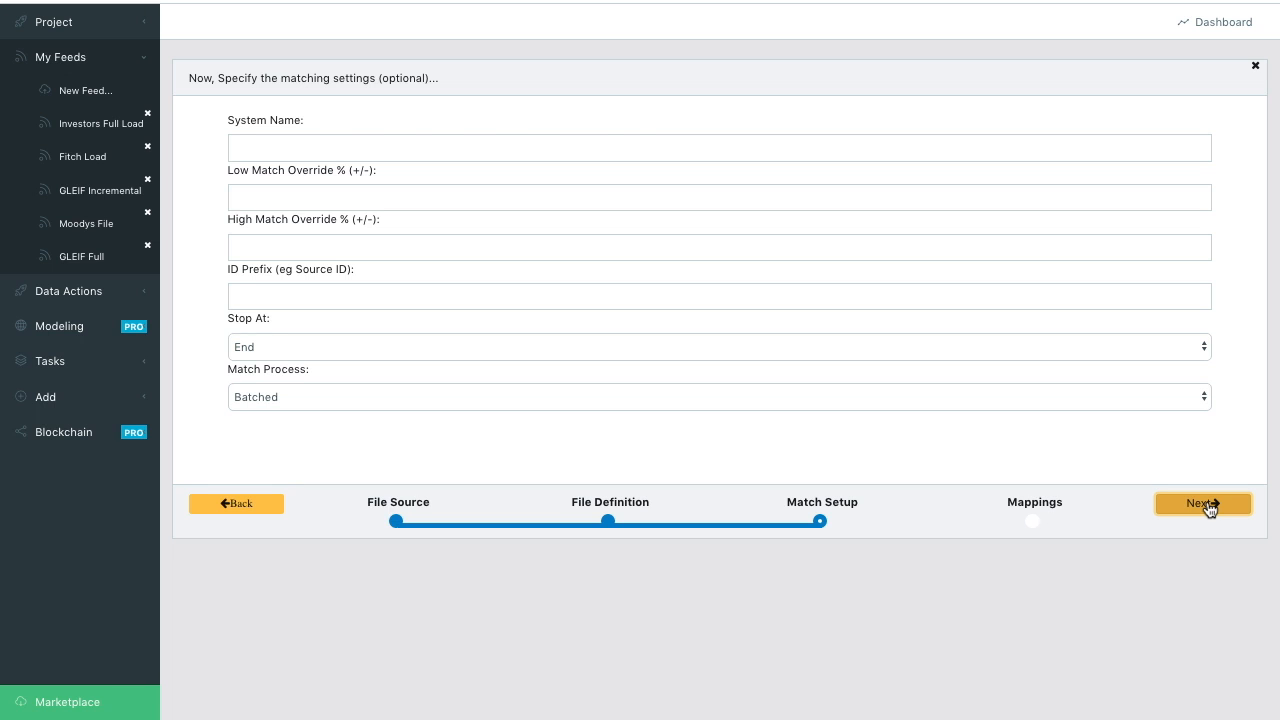
{"action": "left_click", "coordinate": [1205, 504]}
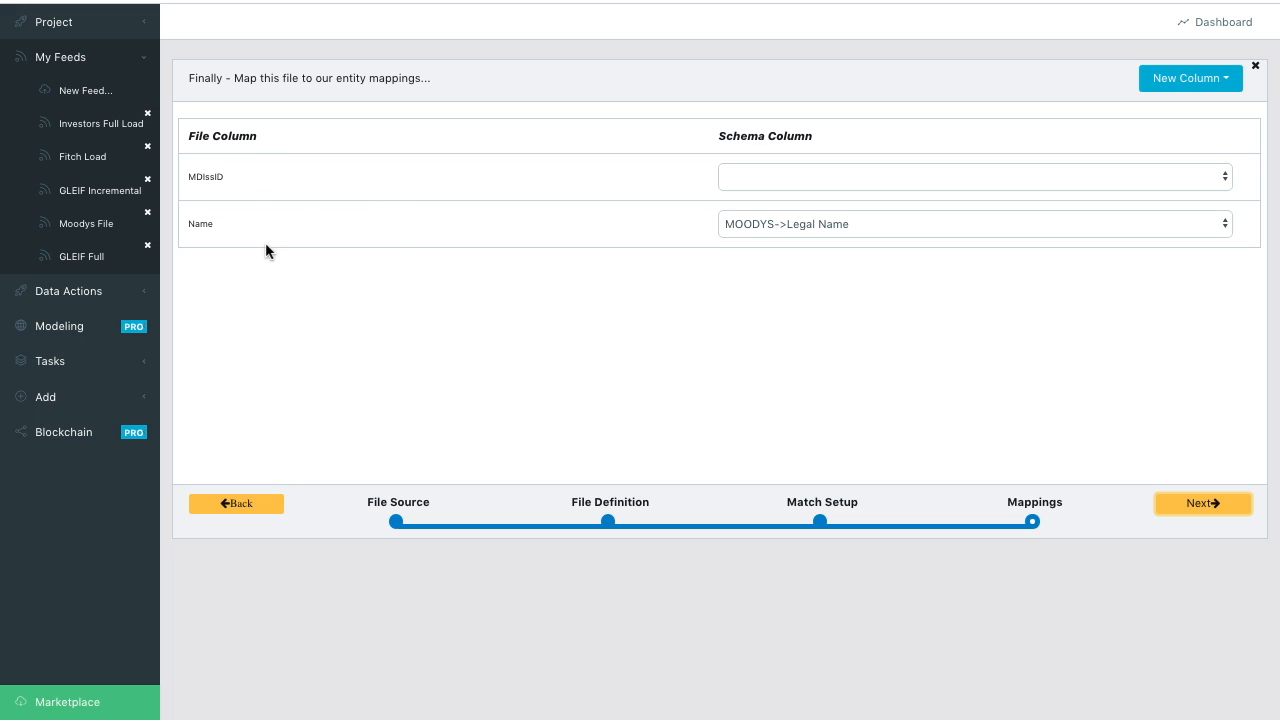
Map the MDIssID file column to the schema column MOODYS->MIN.
{"action": "left_click", "coordinate": [766, 185]}
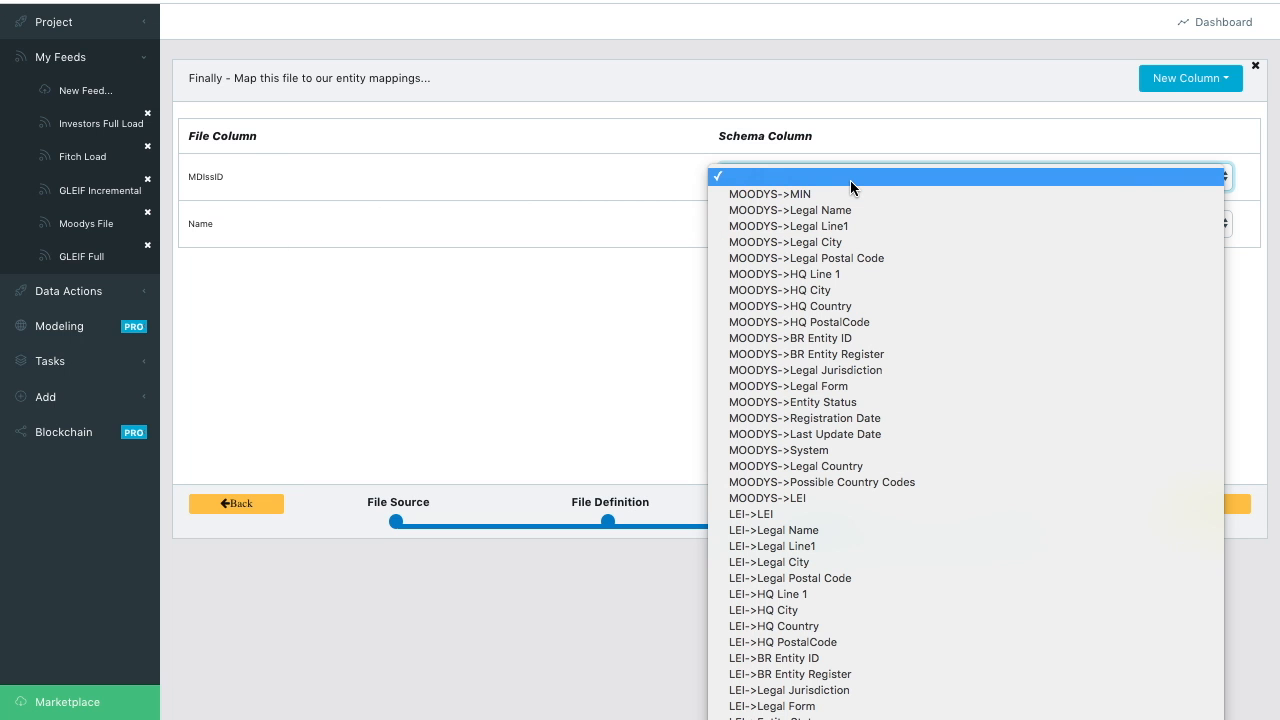
{"action": "scroll", "coordinate": [898, 426], "scroll_direction": "down", "scroll_amount": 10}
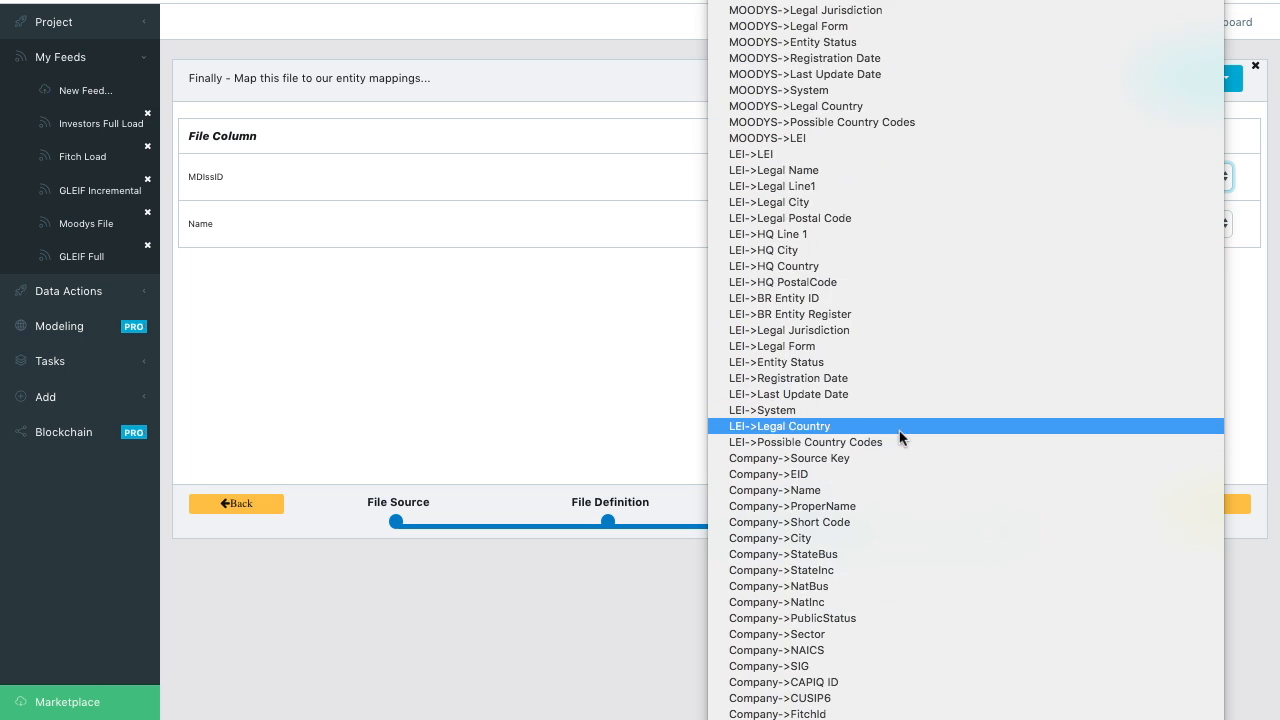
{"action": "scroll", "coordinate": [899, 432], "scroll_direction": "up", "scroll_amount": 5}
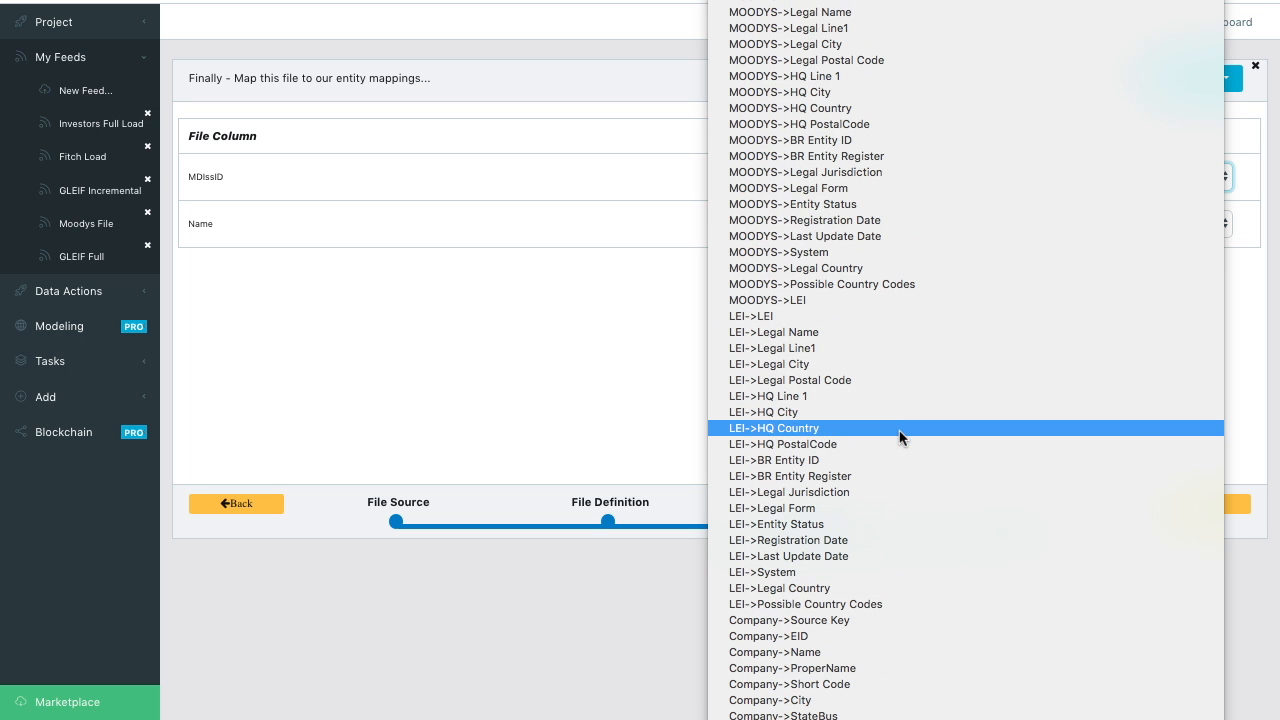
{"action": "left_click", "coordinate": [797, 3]}
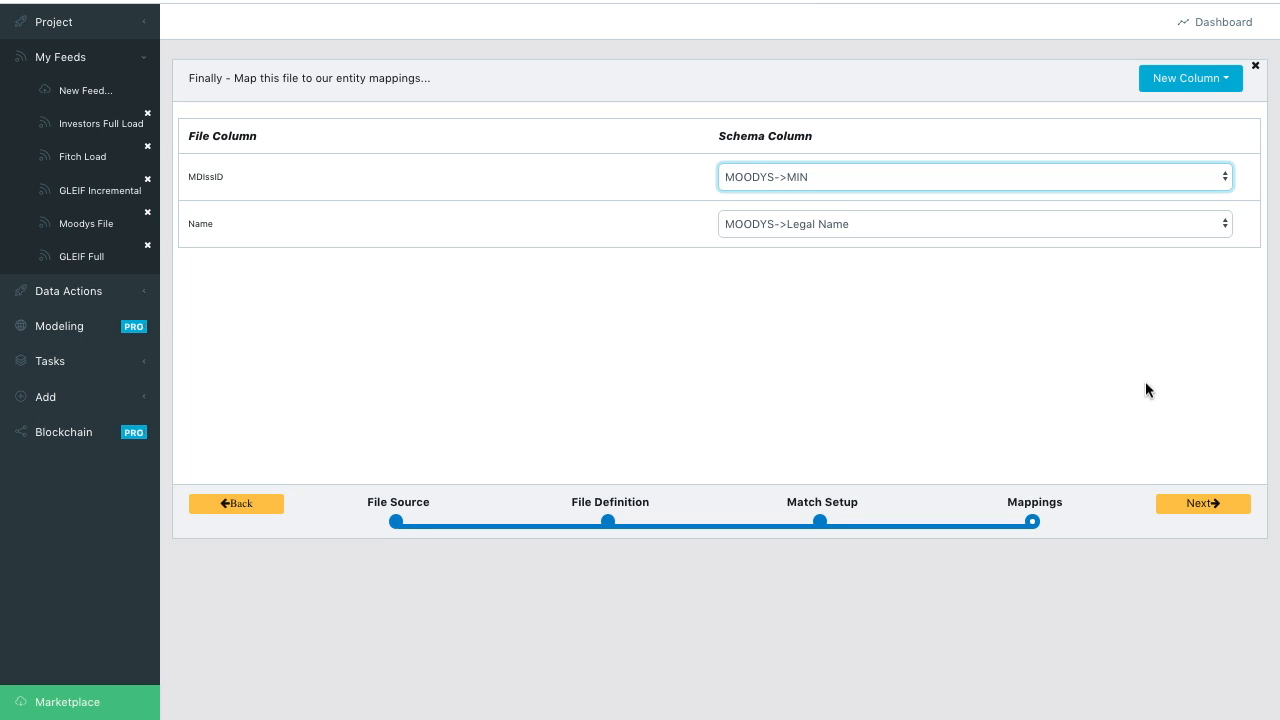
Add a new mapping column with the value USA and map it to MOODYS->HQ Country.
{"action": "left_click", "coordinate": [1204, 91]}
{"action": "left_click", "coordinate": [1186, 105]}
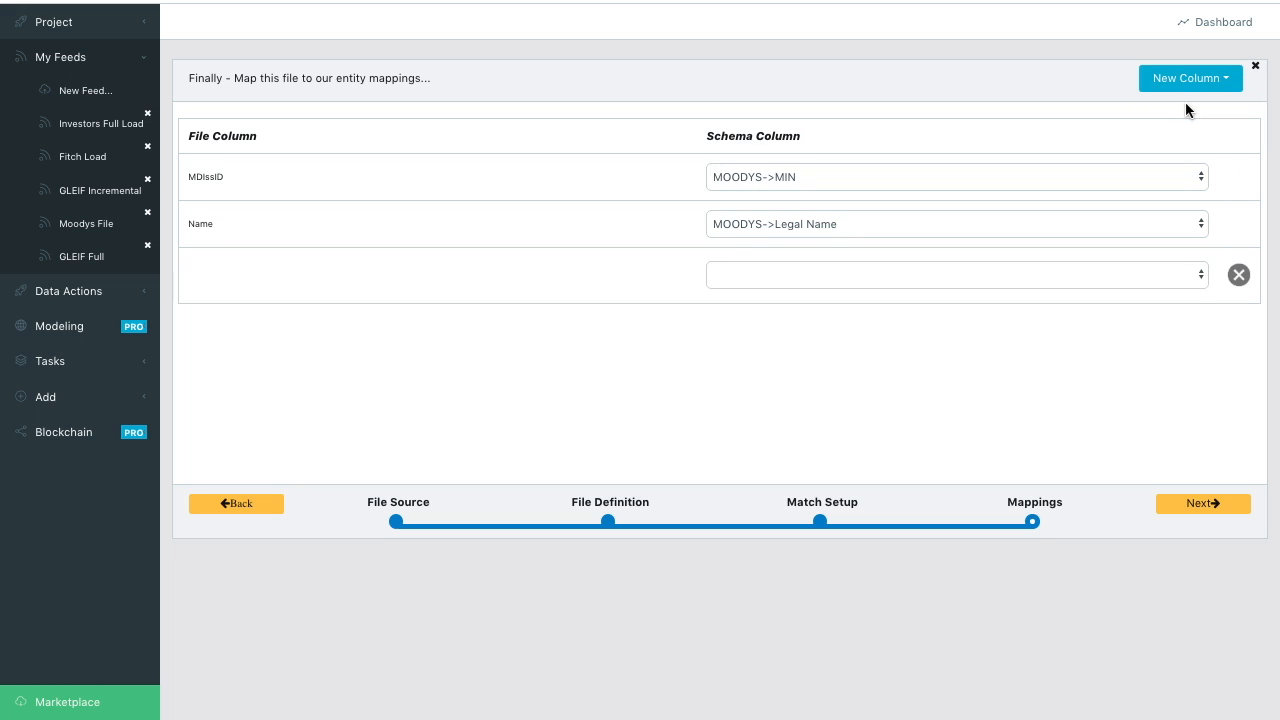
{"action": "left_click", "coordinate": [257, 280]}
{"action": "type", "text": "USA"}
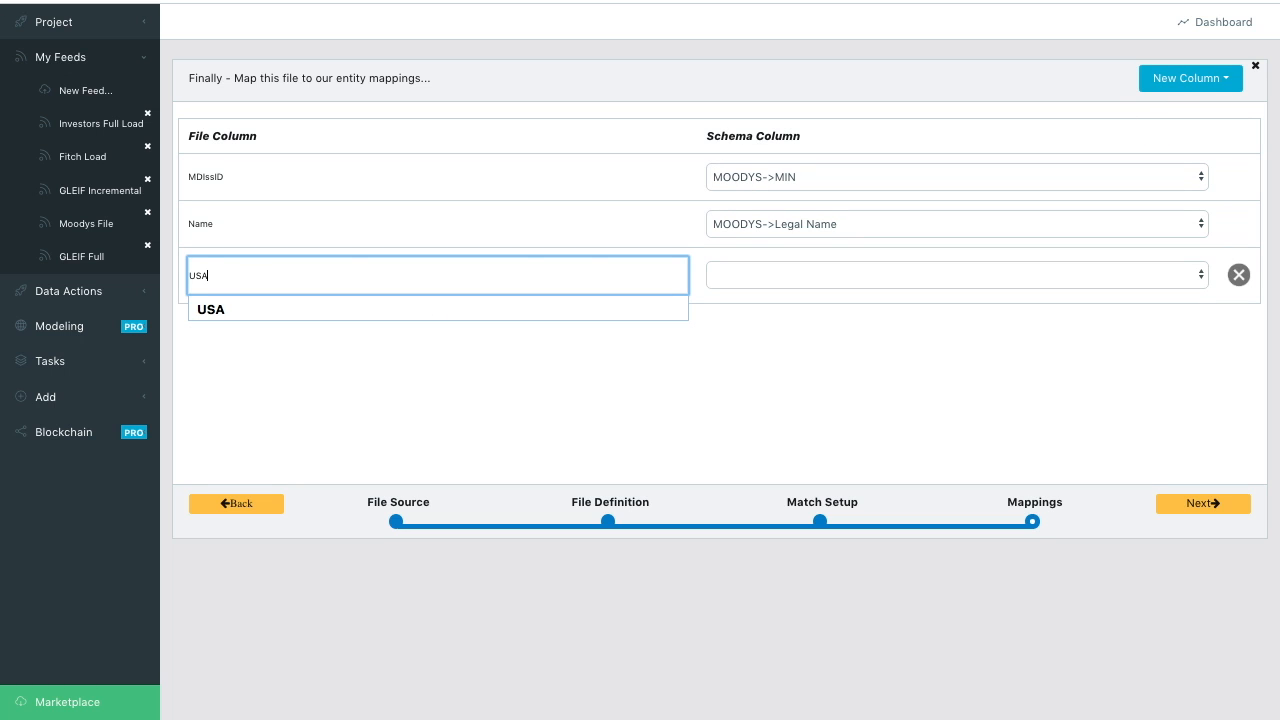
{"action": "left_click", "coordinate": [740, 277]}
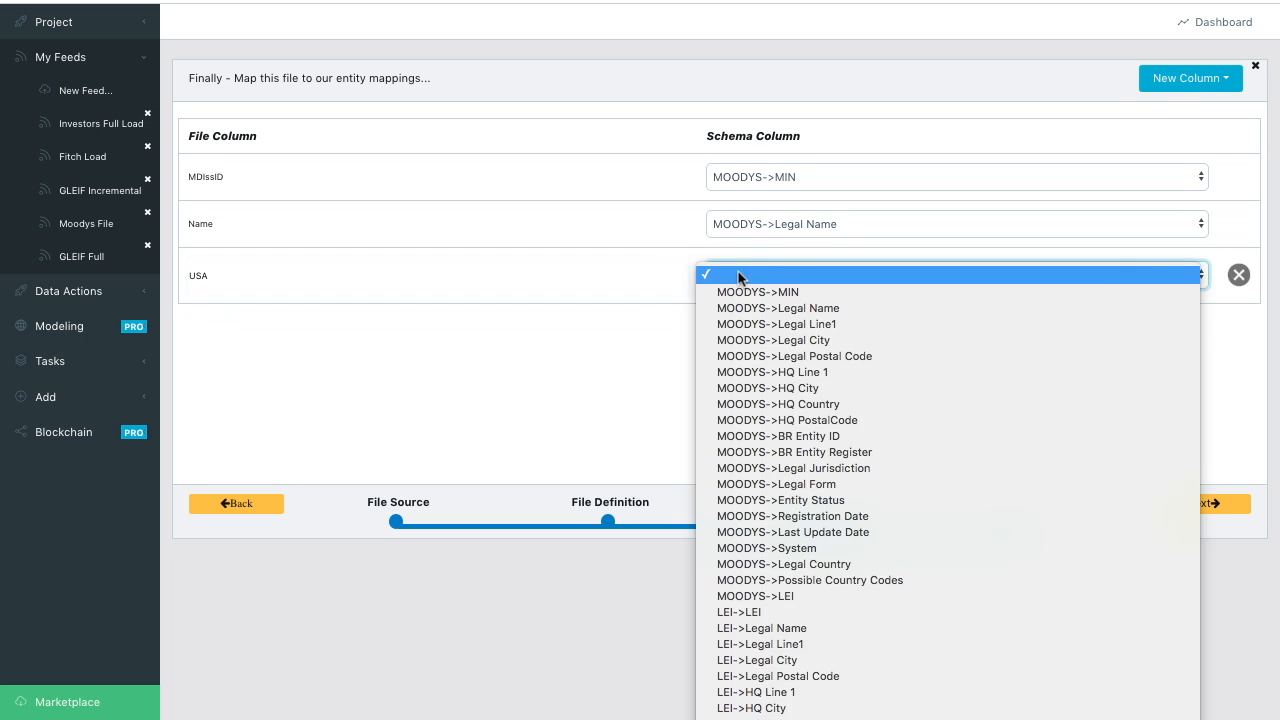
{"action": "left_click", "coordinate": [829, 405]}
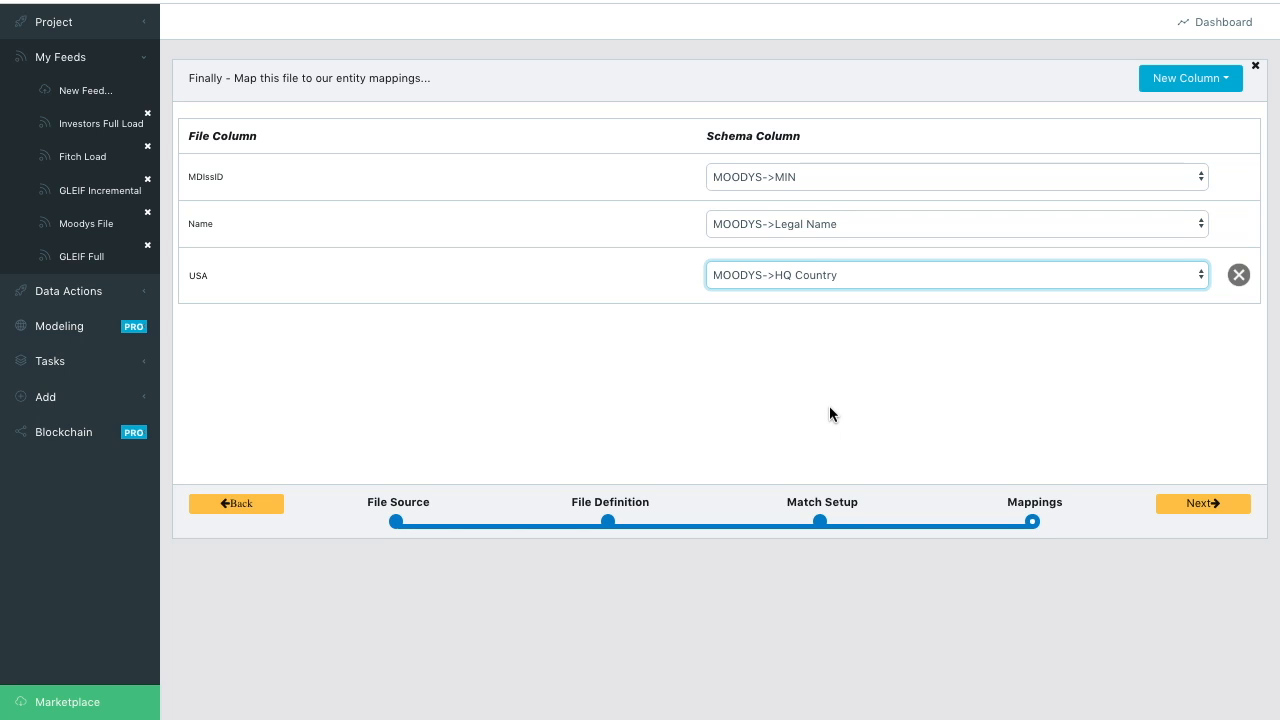
Complete the Moodys2 feed setup to start the load and check the moodys.xlsx job in the messages.
{"action": "left_click", "coordinate": [1202, 505]}
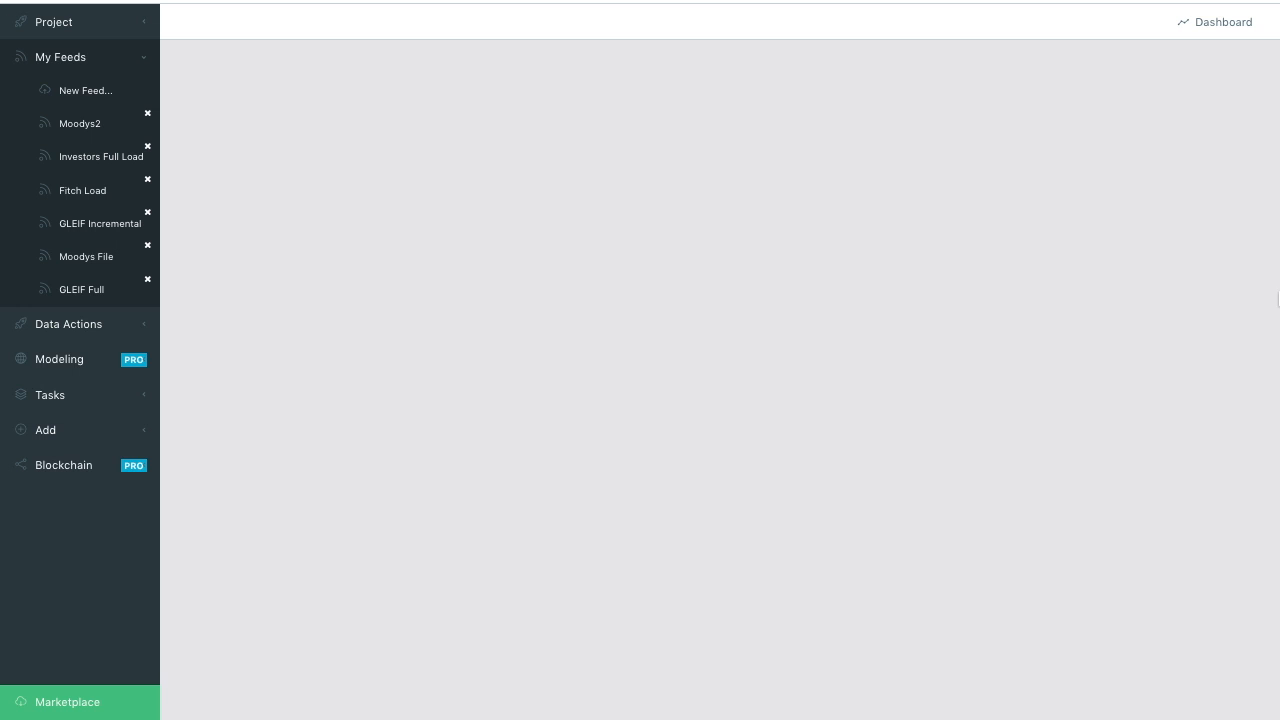
{"action": "left_click", "coordinate": [1267, 2]}
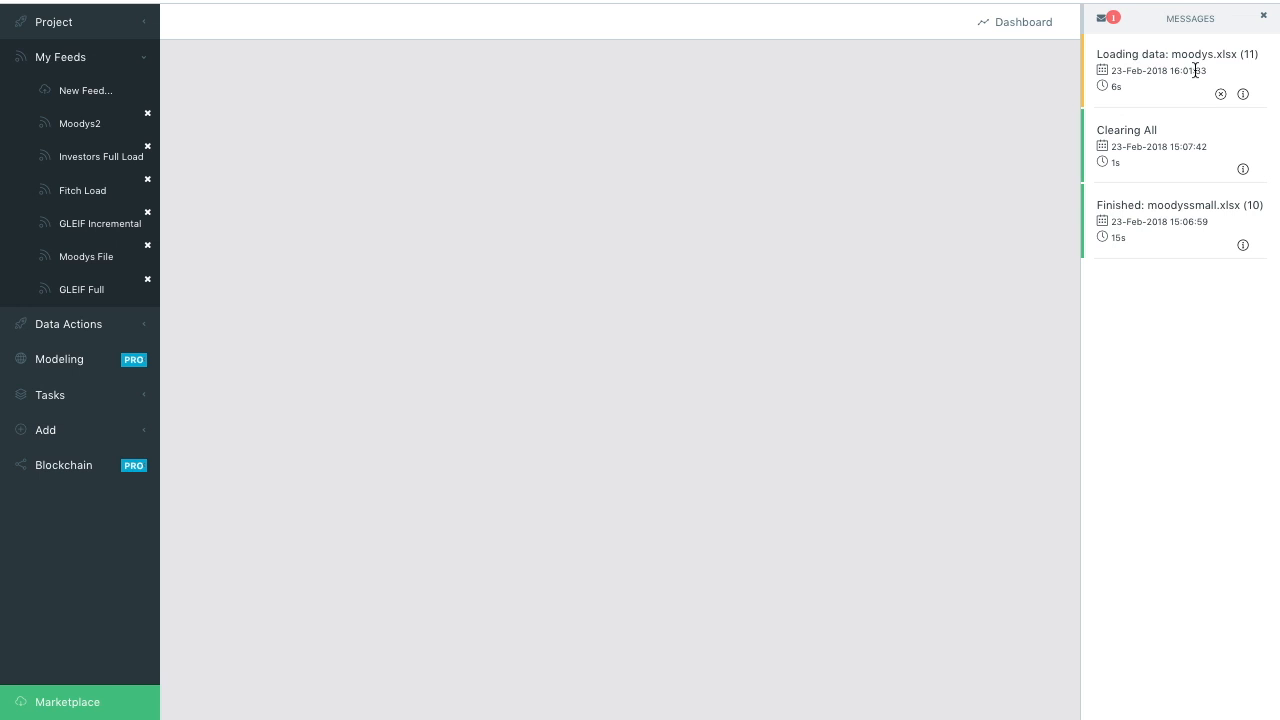
{"action": "left_click", "coordinate": [1263, 15]}
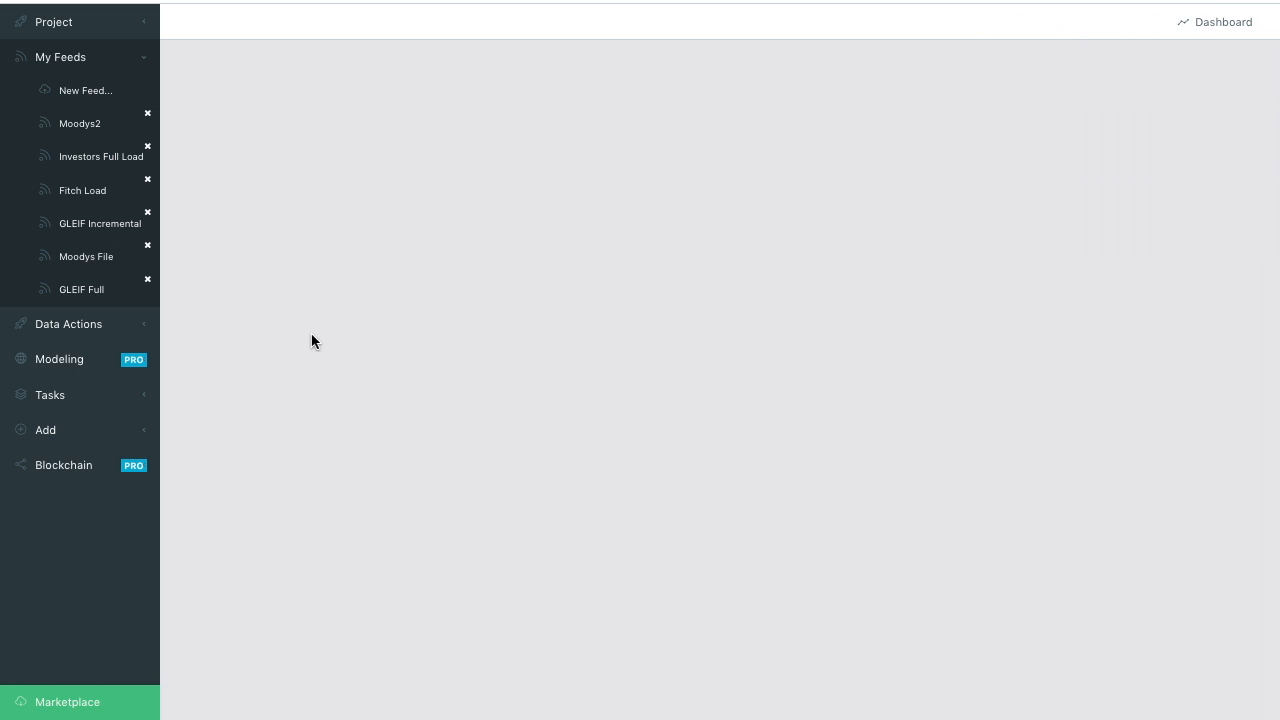
View the file load dialog of the saved Moodys2 feed and cancel it without choosing a file.
{"action": "left_click", "coordinate": [105, 294]}
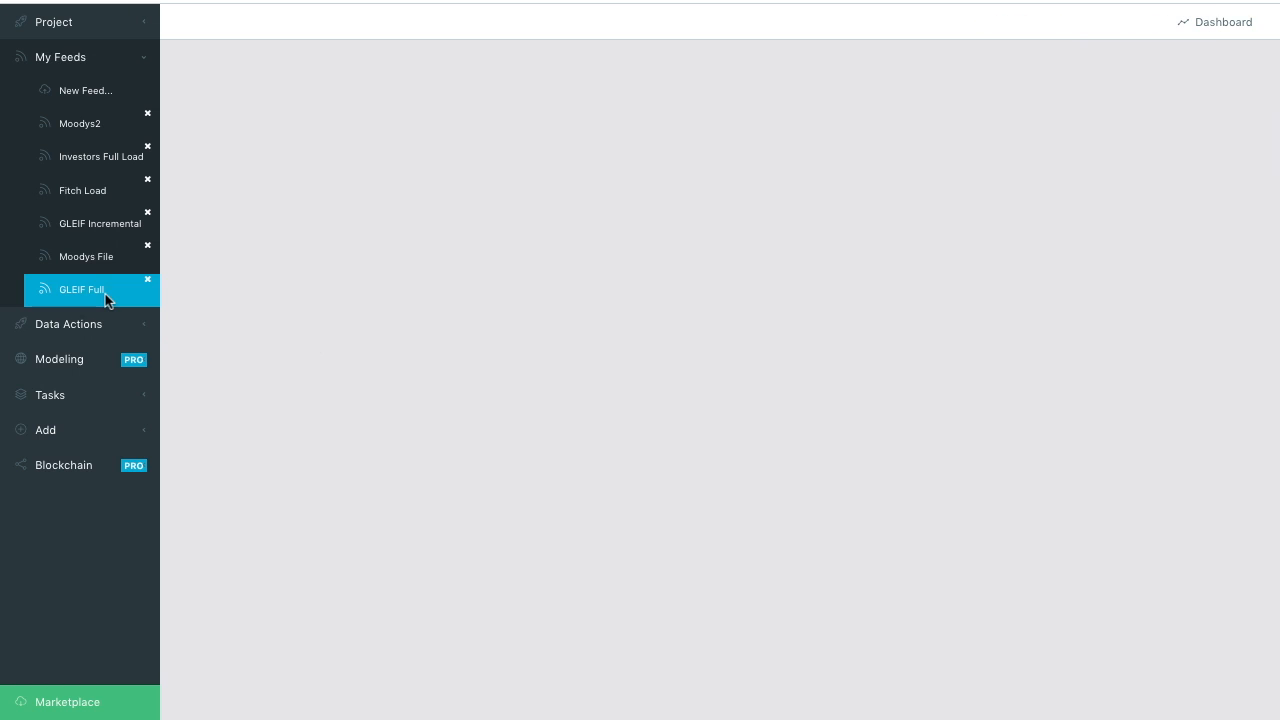
{"action": "left_click", "coordinate": [92, 130]}
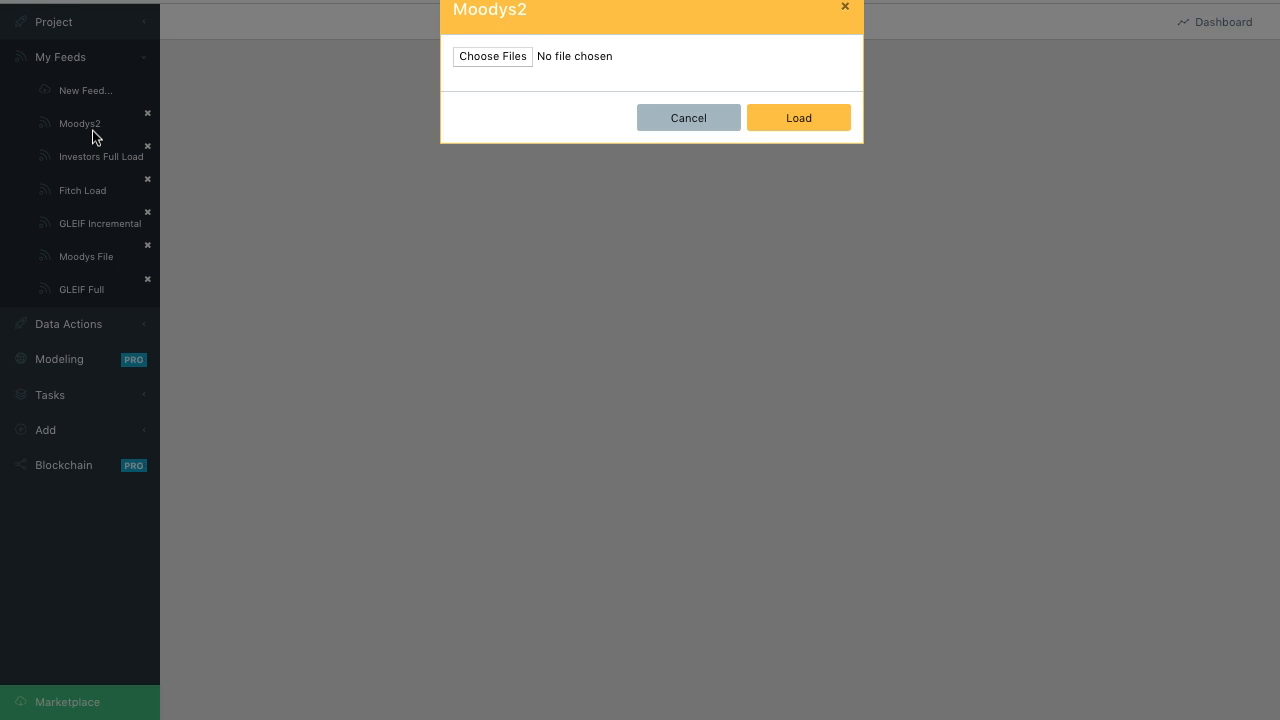
{"action": "left_click", "coordinate": [692, 126]}
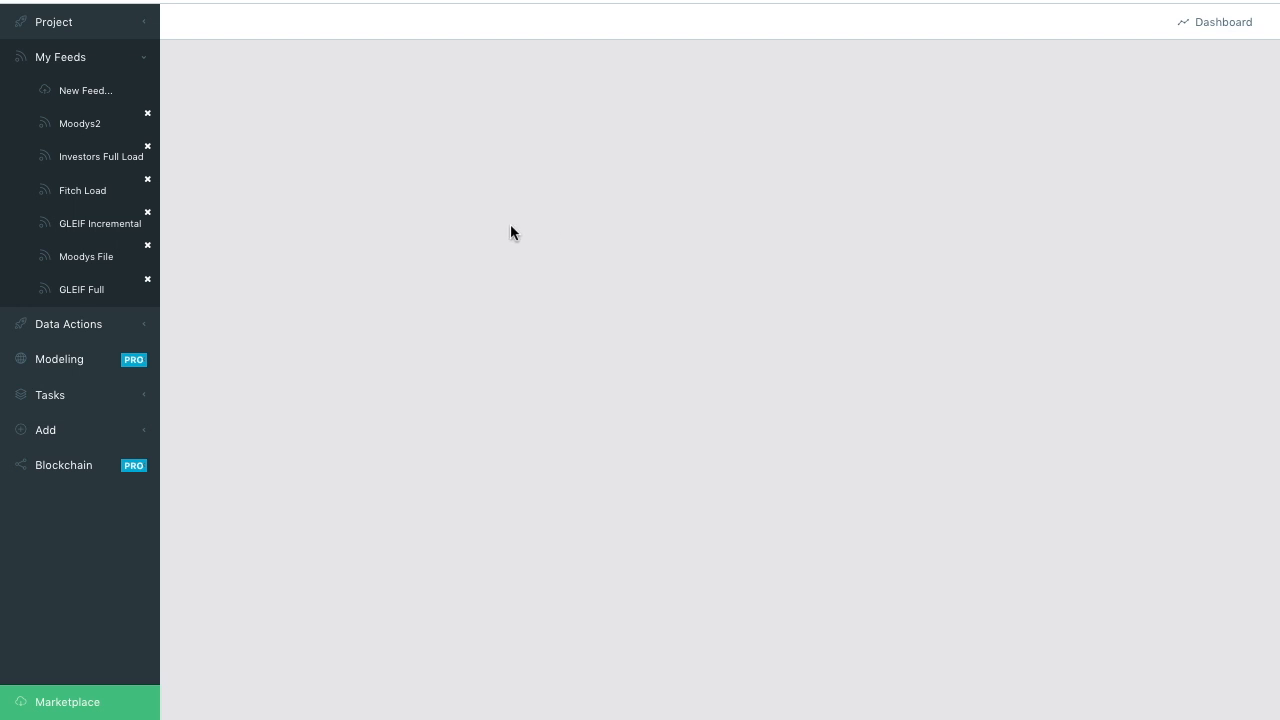
Schedule the Moodys2 feed for 4 PM on 3/2/2018 in the Schedule view with Repeat Daily, and save it.
{"action": "left_click", "coordinate": [37, 334]}
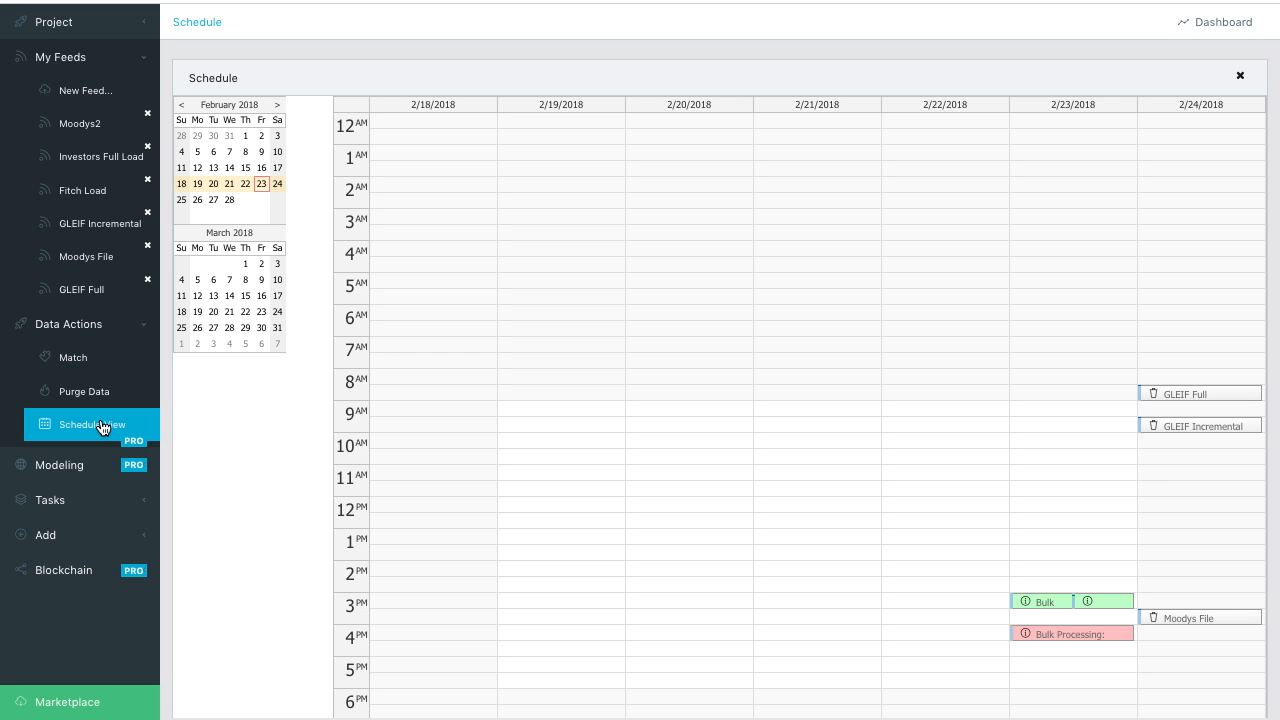
{"action": "left_click", "coordinate": [181, 202]}
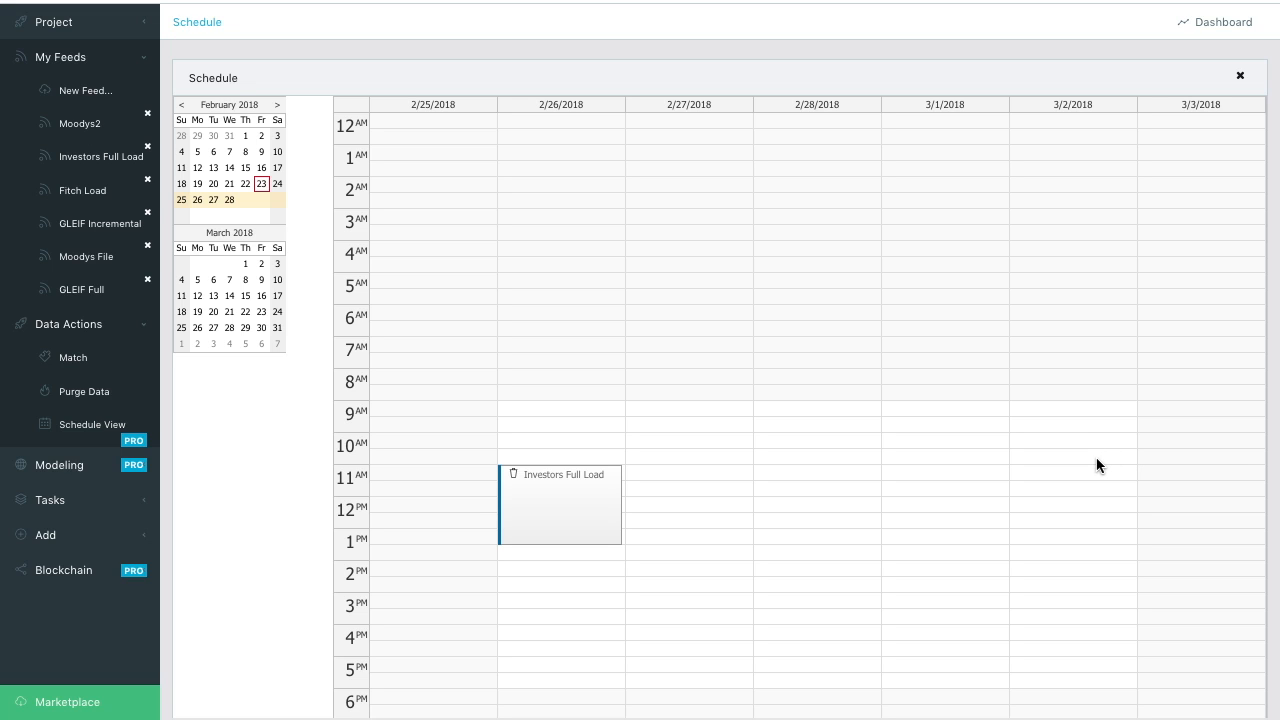
{"action": "mouse_move", "coordinate": [1074, 633]}
{"action": "left_mouse_down"}
{"action": "mouse_move", "coordinate": [1074, 660]}
{"action": "mouse_move", "coordinate": [1071, 638]}
{"action": "left_mouse_up"}
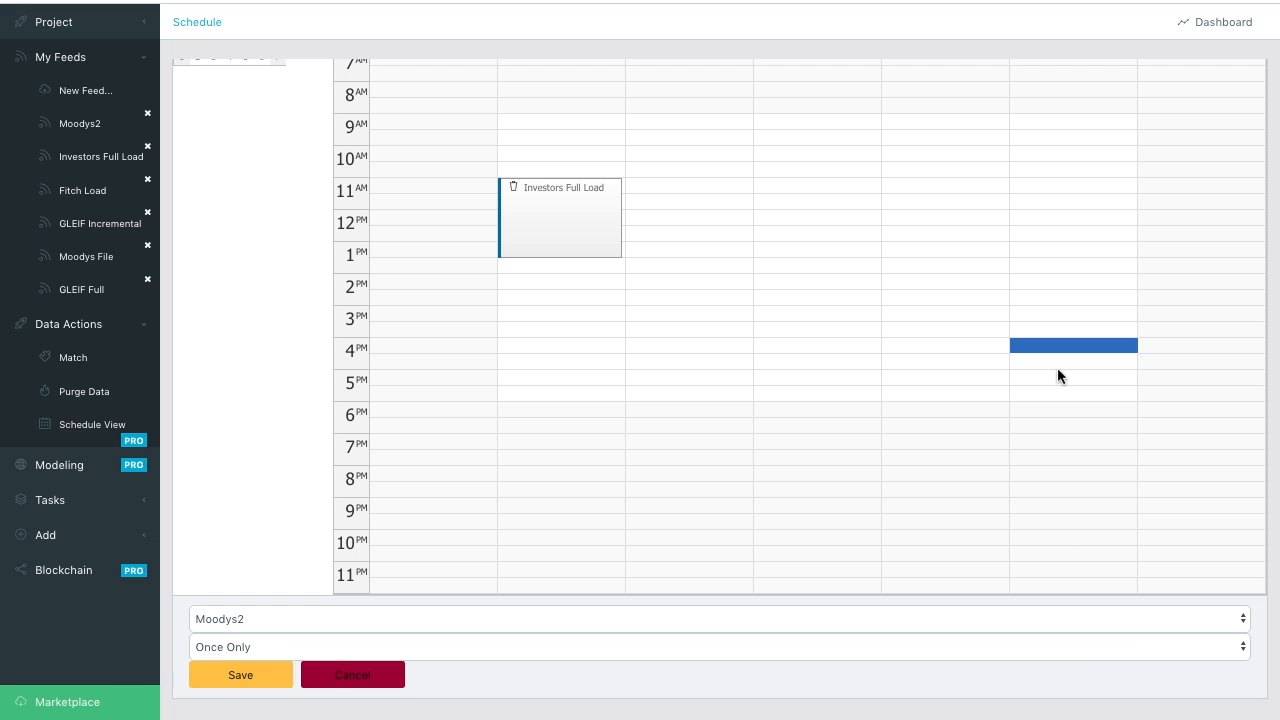
{"action": "left_click", "coordinate": [312, 618]}
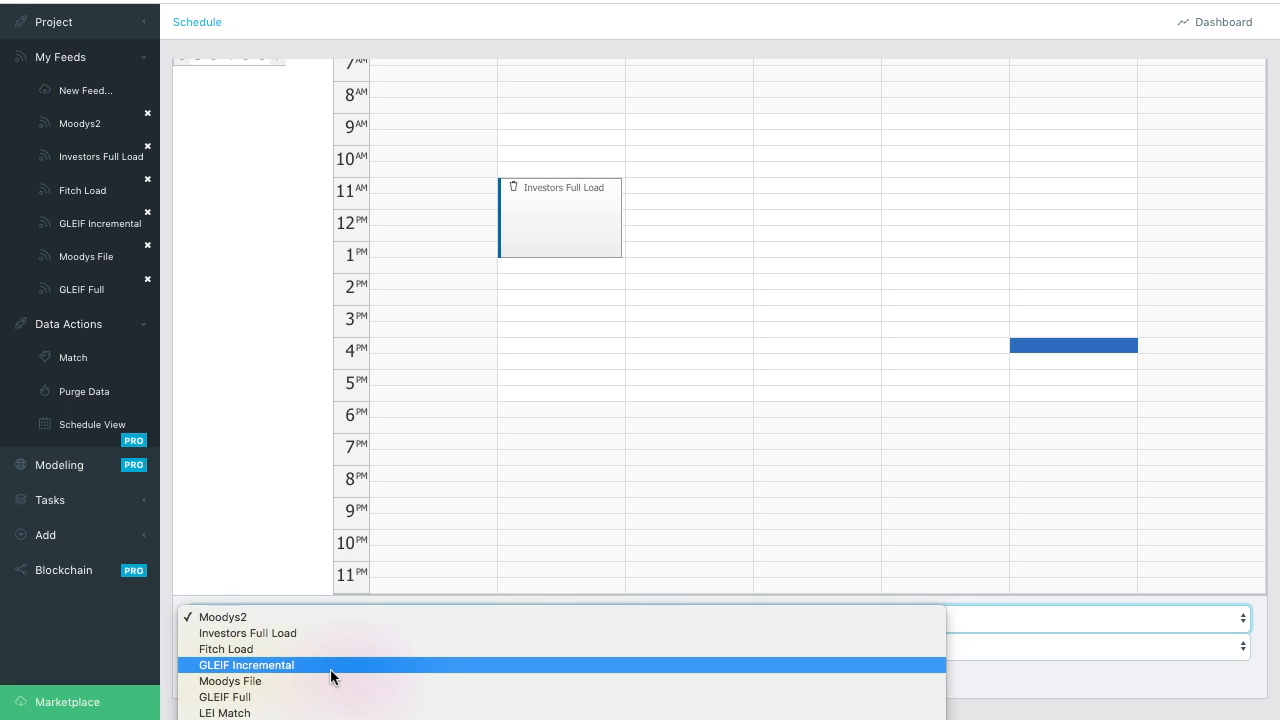
{"action": "scroll", "coordinate": [331, 677], "scroll_direction": "down", "scroll_amount": 5}
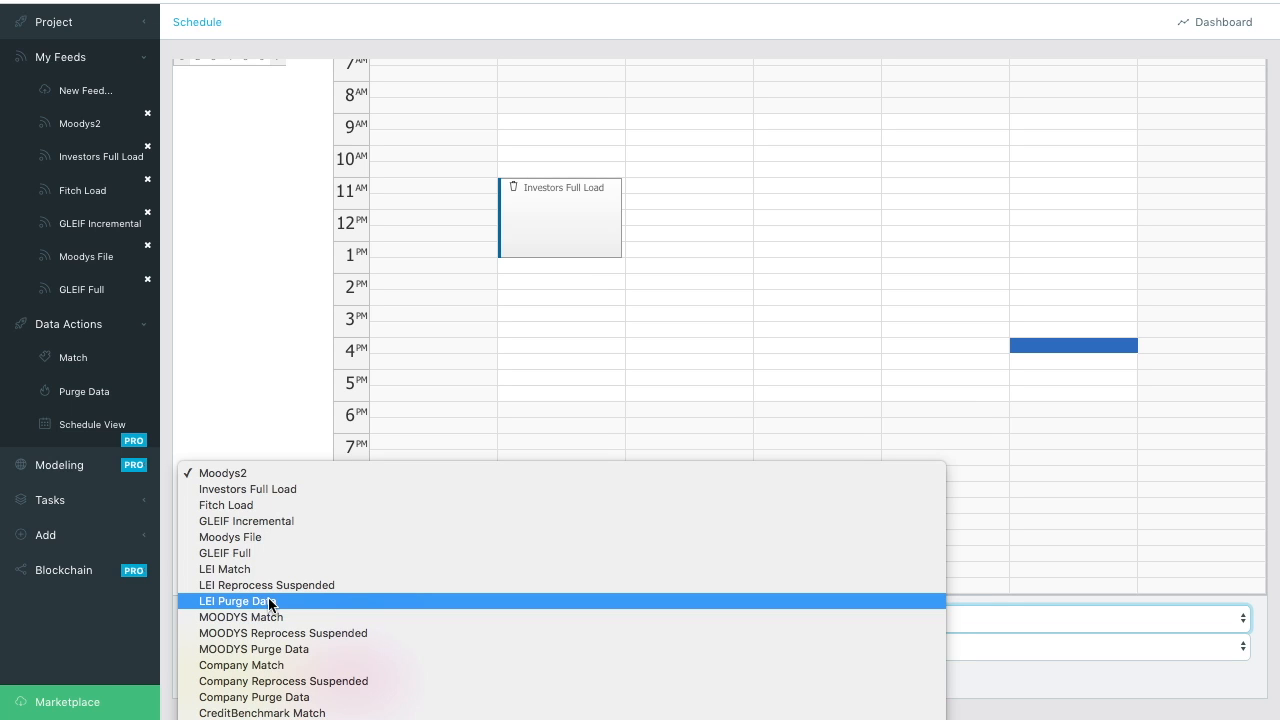
{"action": "scroll", "coordinate": [268, 597], "scroll_direction": "down", "scroll_amount": 5}
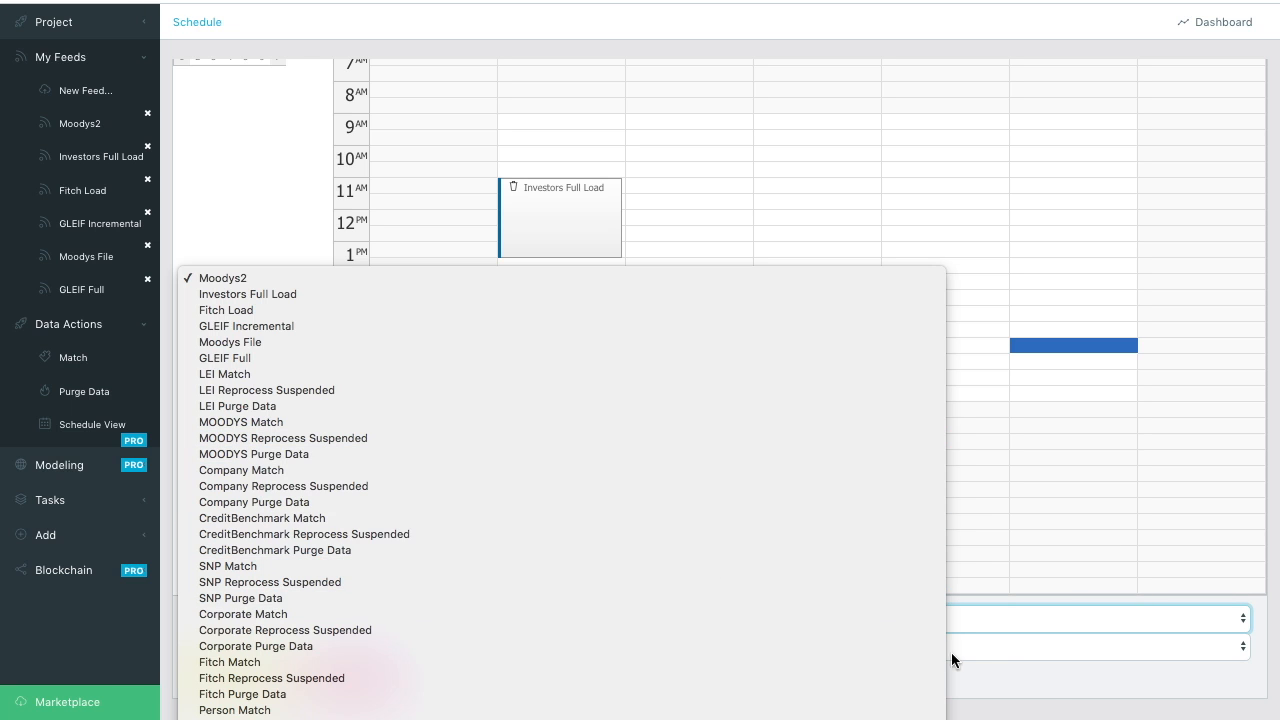
{"action": "left_click", "coordinate": [1052, 700]}
{"action": "left_click", "coordinate": [640, 647]}
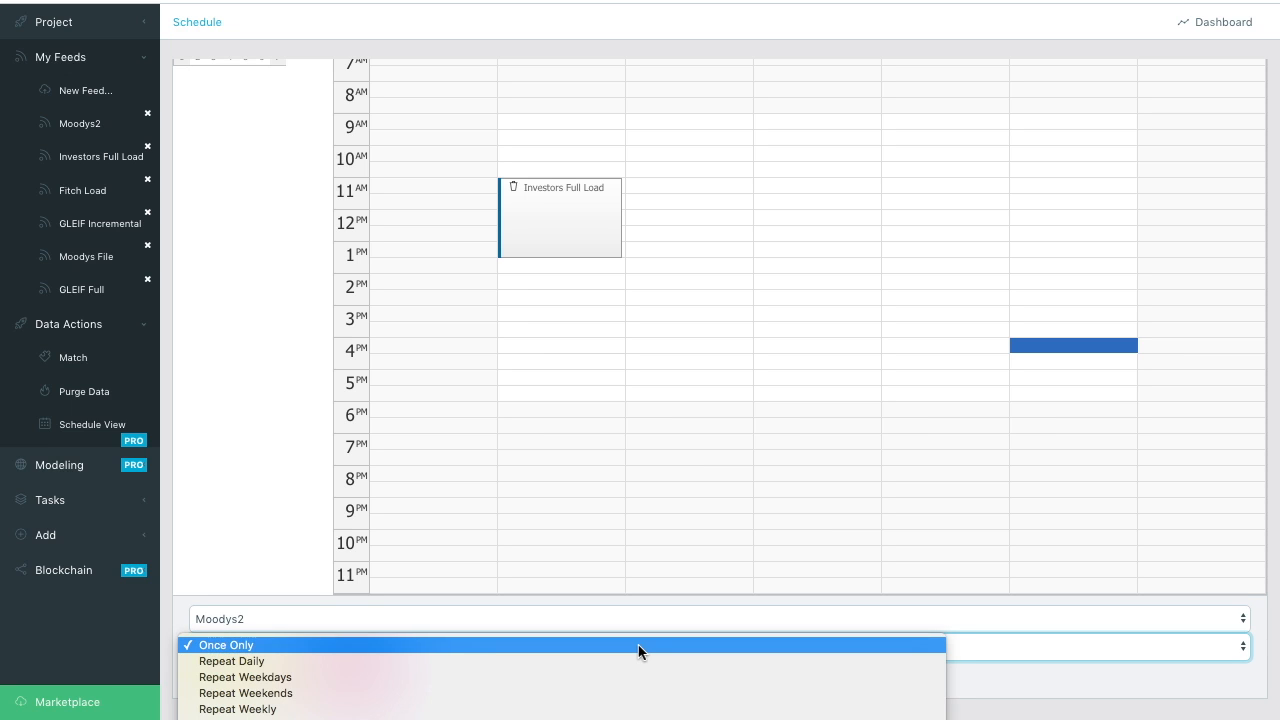
{"action": "left_click", "coordinate": [277, 663]}
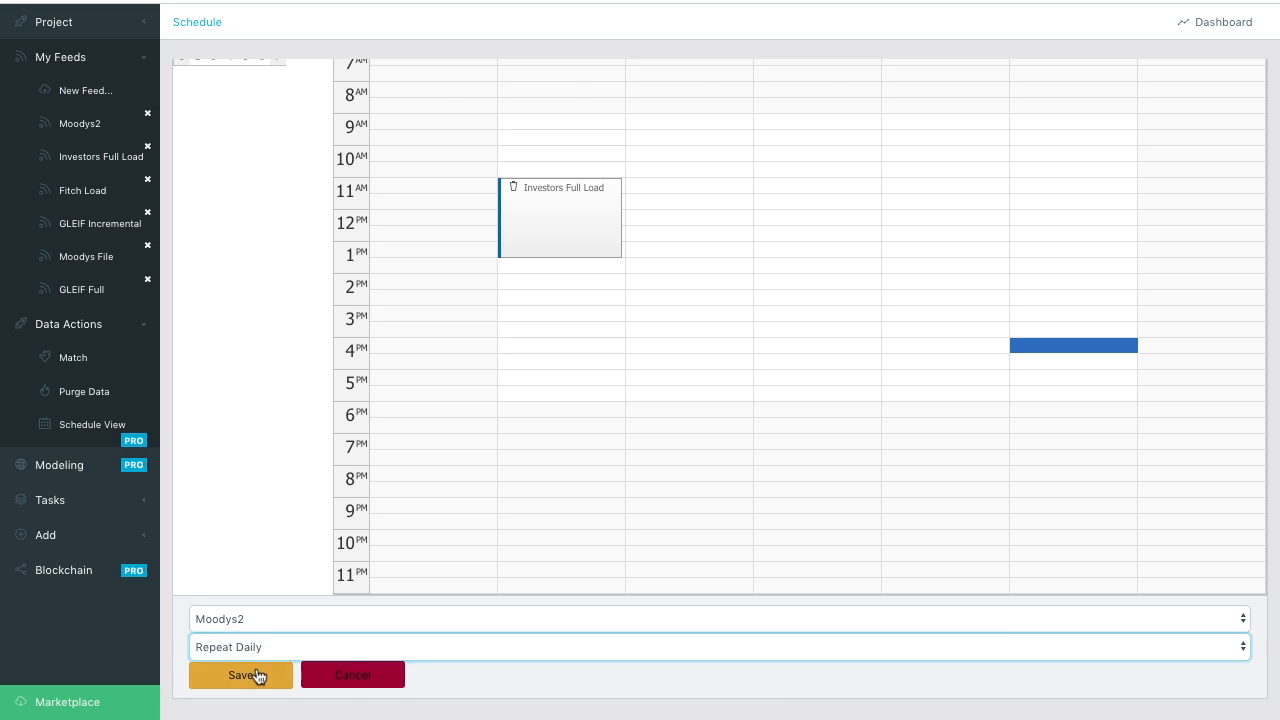
{"action": "left_click", "coordinate": [256, 675]}
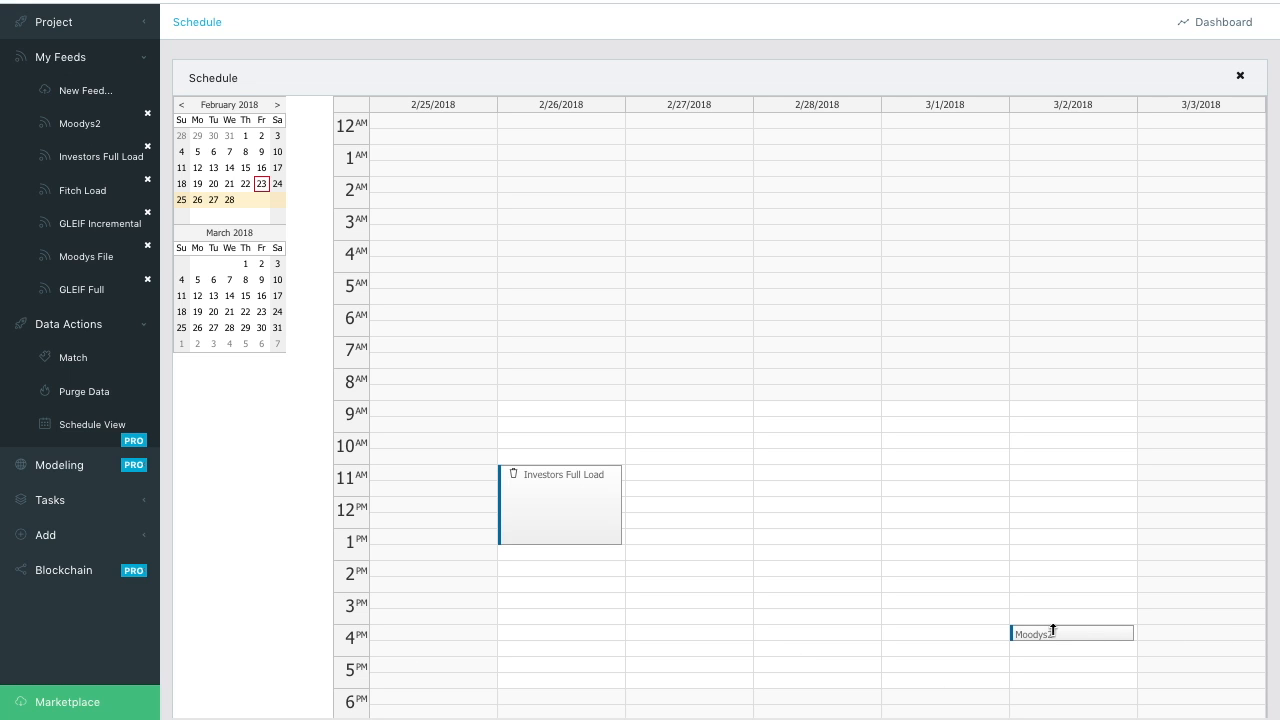
Review the schedule for the week of 2/18/2018 and return to the week of 2/25/2018.
{"action": "left_click", "coordinate": [209, 188]}
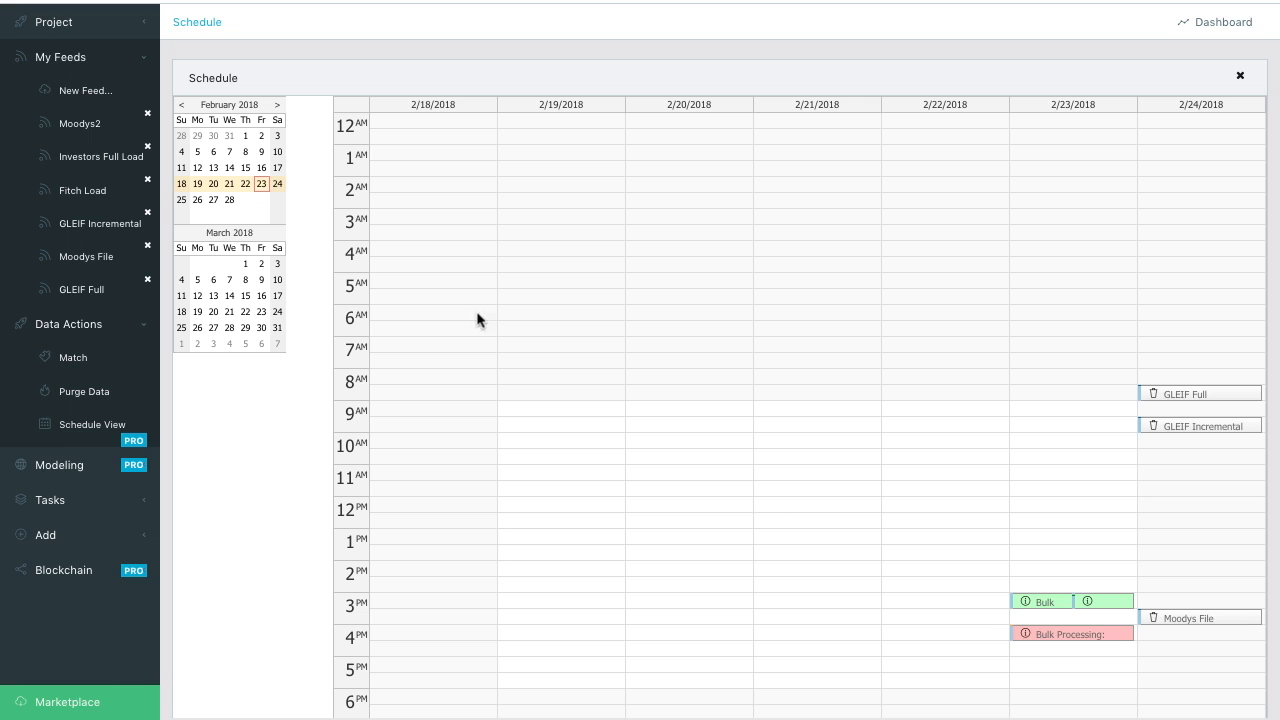
{"action": "left_click", "coordinate": [201, 201]}
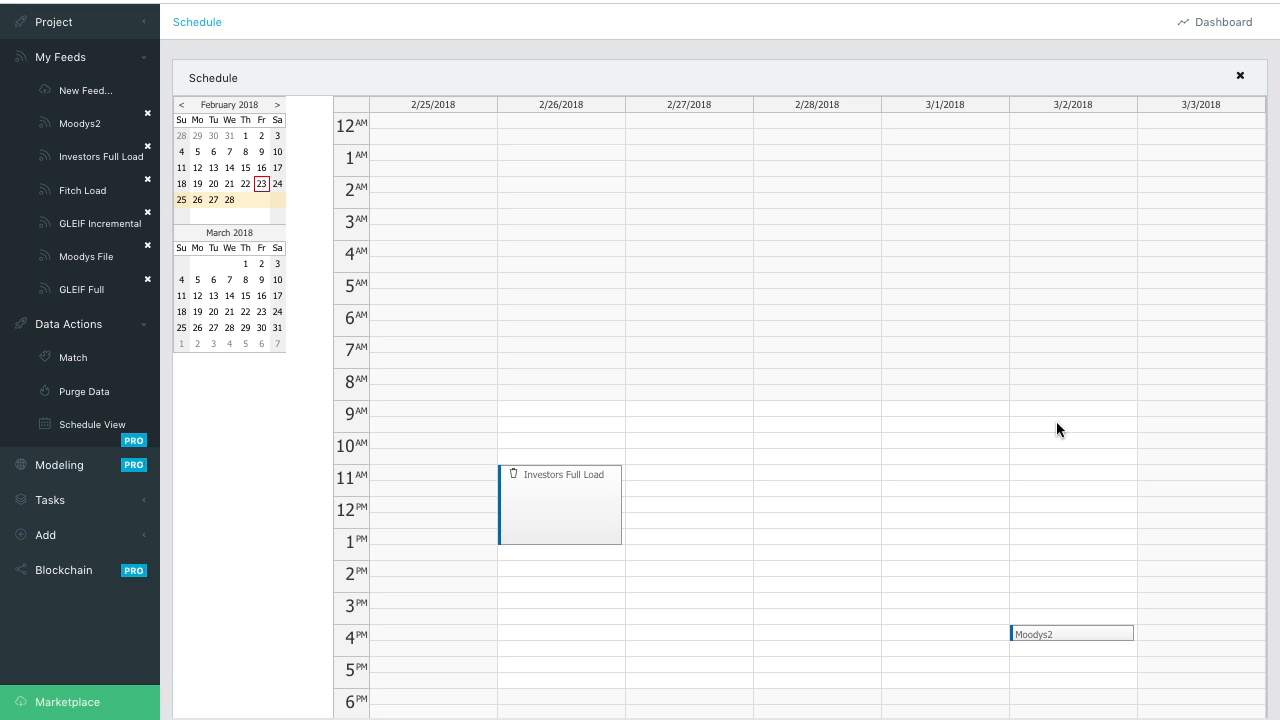
Check the status details of the moodys.xlsx load job in the messages and close them.
{"action": "left_click", "coordinate": [1244, 22]}
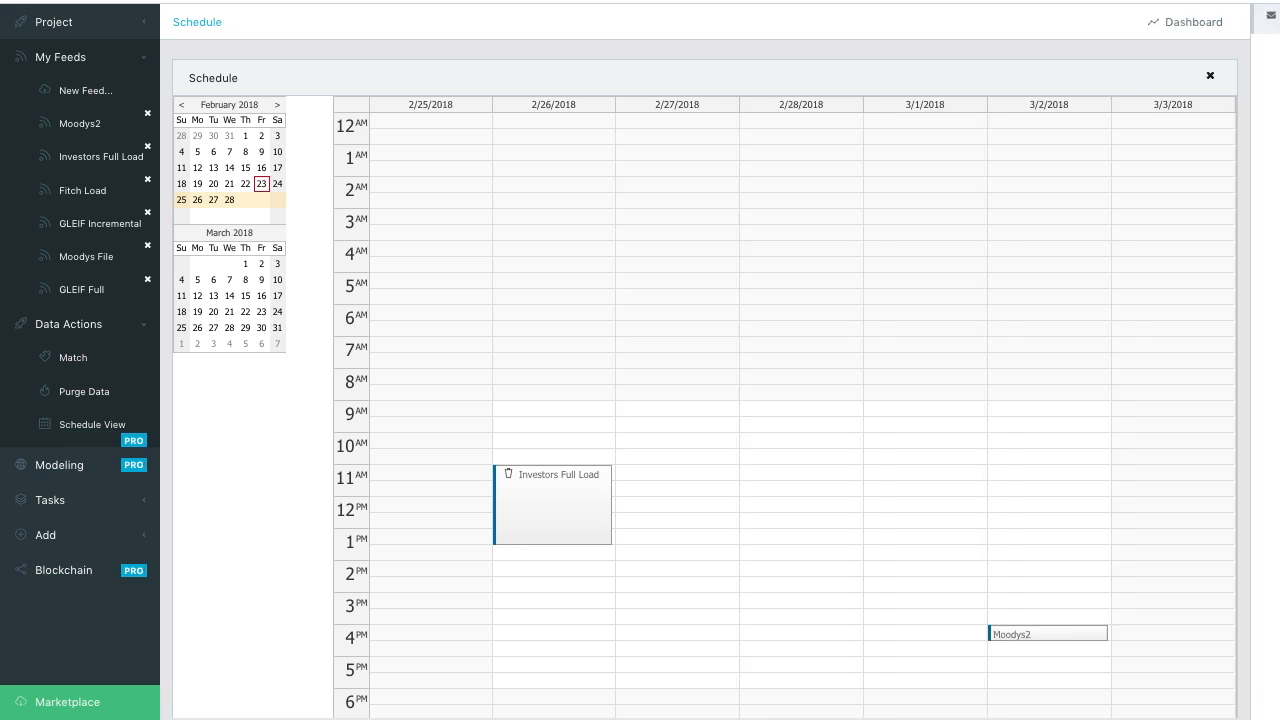
{"action": "mouse_move", "coordinate": [1245, 99]}
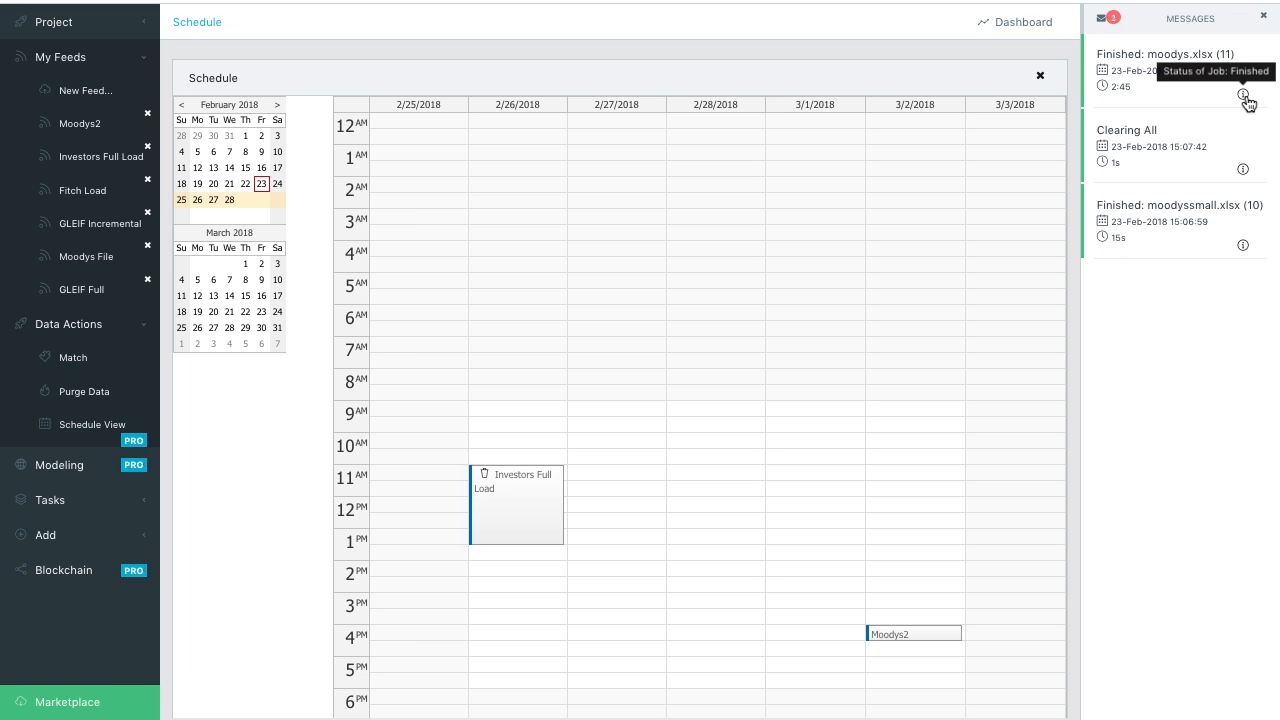
{"action": "left_click", "coordinate": [1245, 97]}
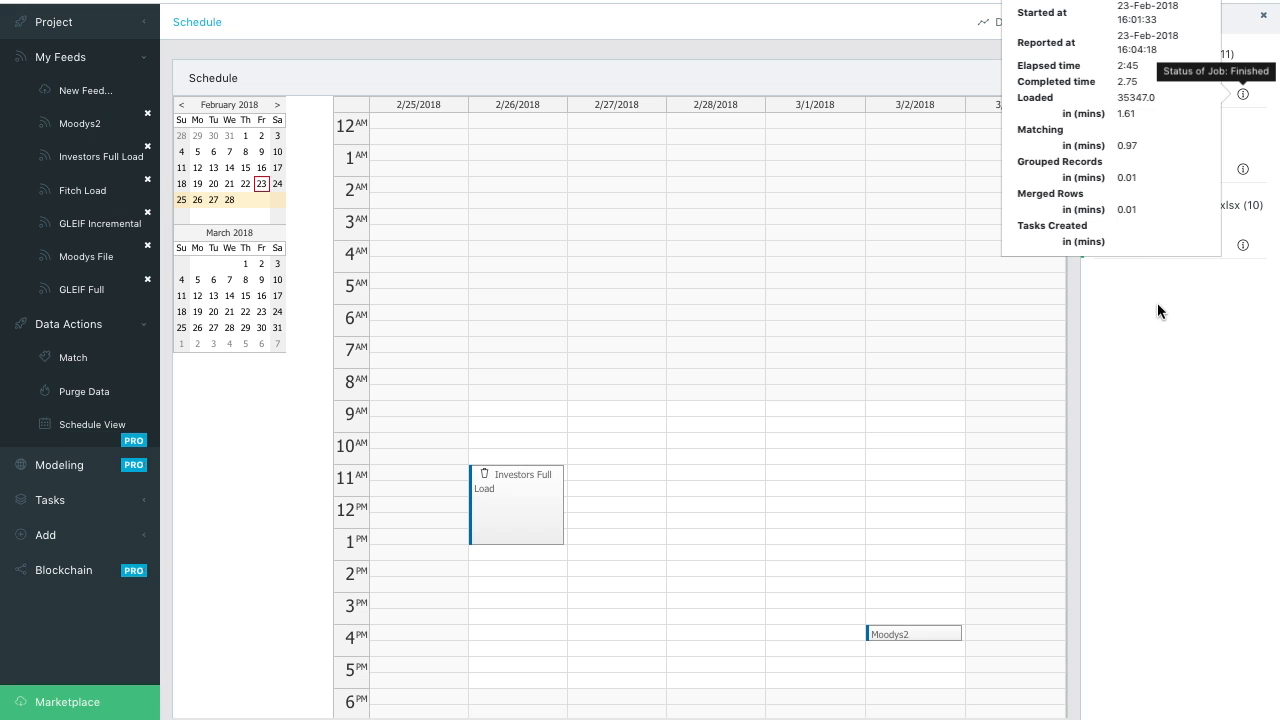
{"action": "left_click", "coordinate": [1263, 16]}
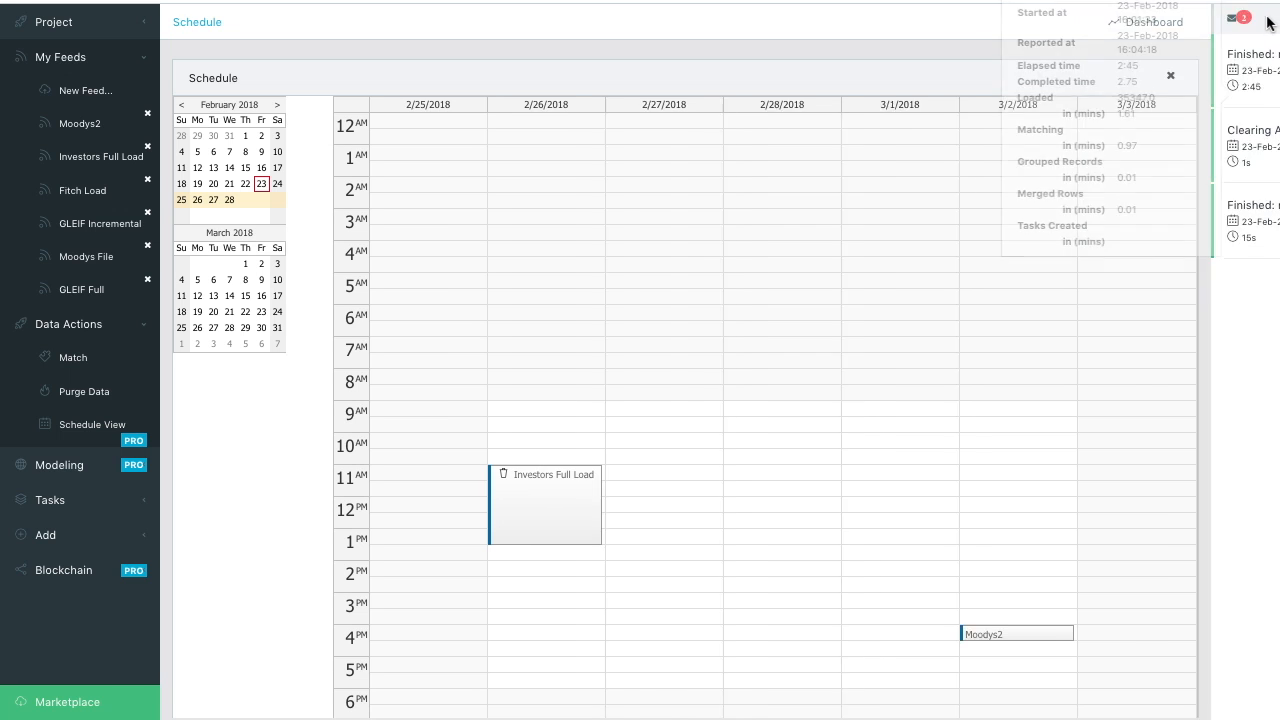
Start a new feed from the file fitch.xlsx and set its entity to Fitch.
{"action": "left_click", "coordinate": [97, 93]}
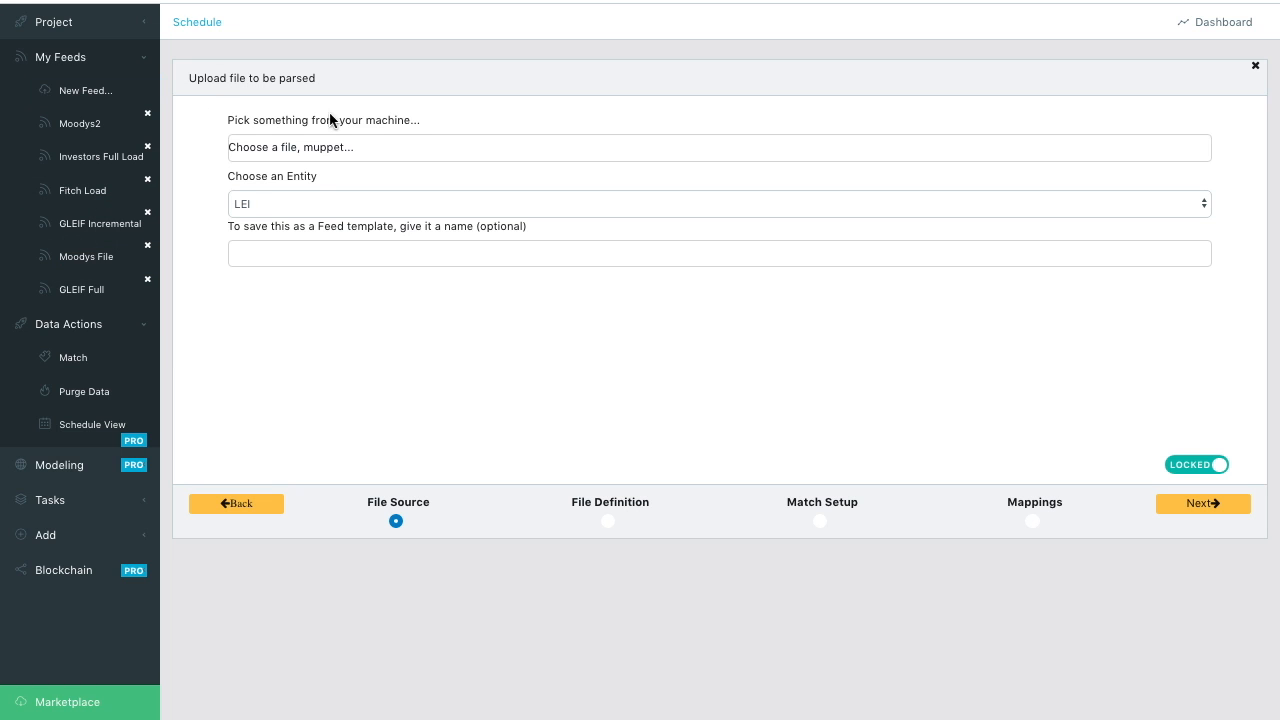
{"action": "left_click", "coordinate": [402, 145]}
{"action": "scroll", "coordinate": [447, 230], "scroll_direction": "down", "scroll_amount": 5}
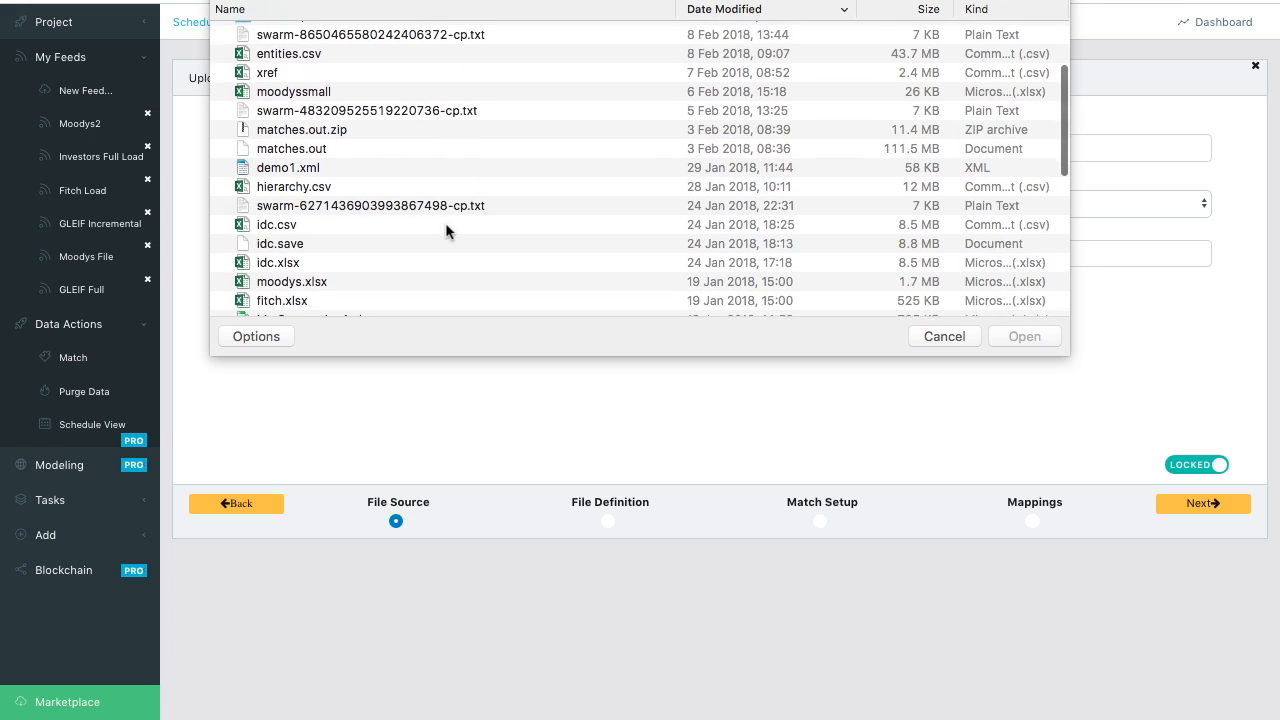
{"action": "double_click", "coordinate": [299, 298]}
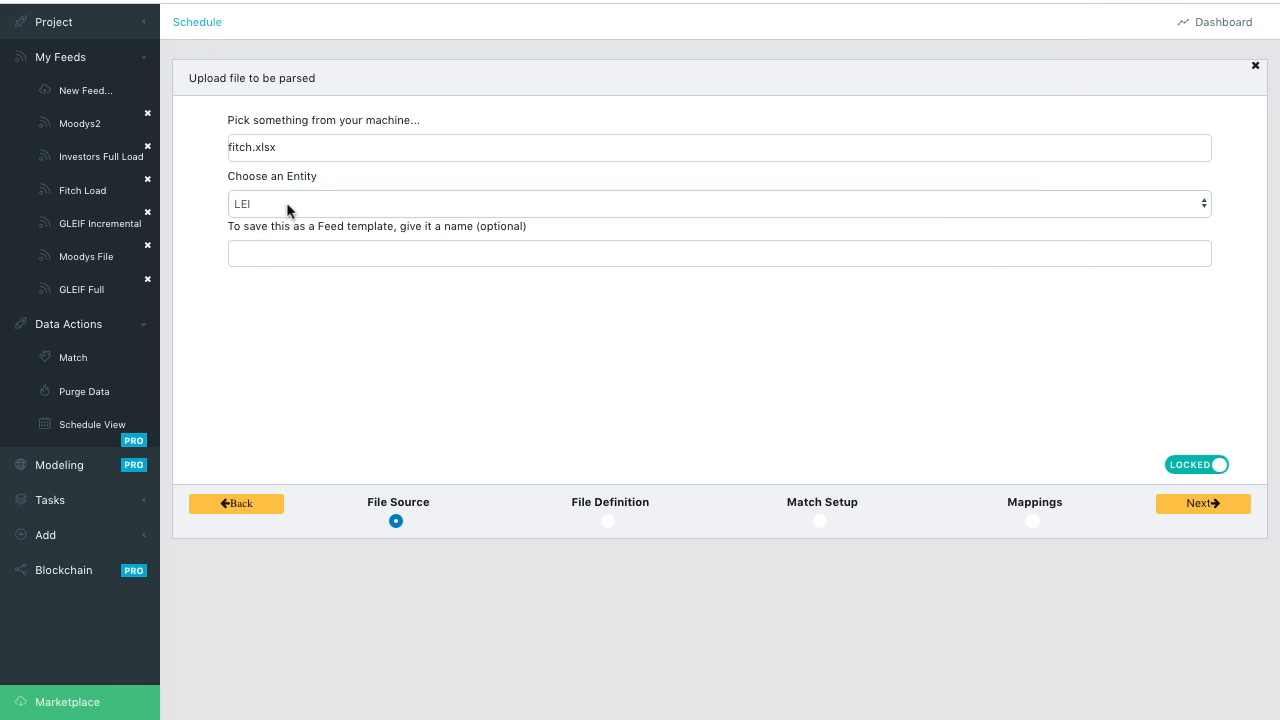
{"action": "left_click", "coordinate": [366, 205]}
{"action": "left_click", "coordinate": [270, 305]}
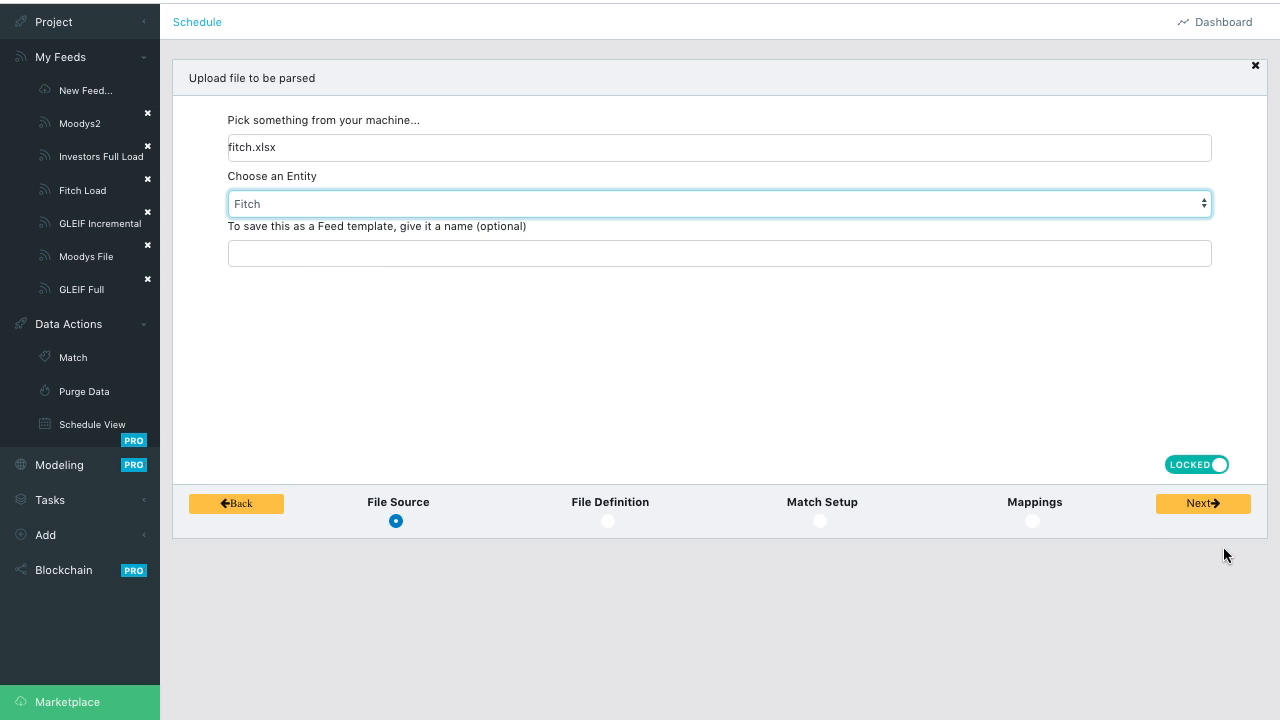
Proceed through the Fitch feed's file definition and match setup with the default settings to the column mappings.
{"action": "left_click", "coordinate": [1204, 511]}
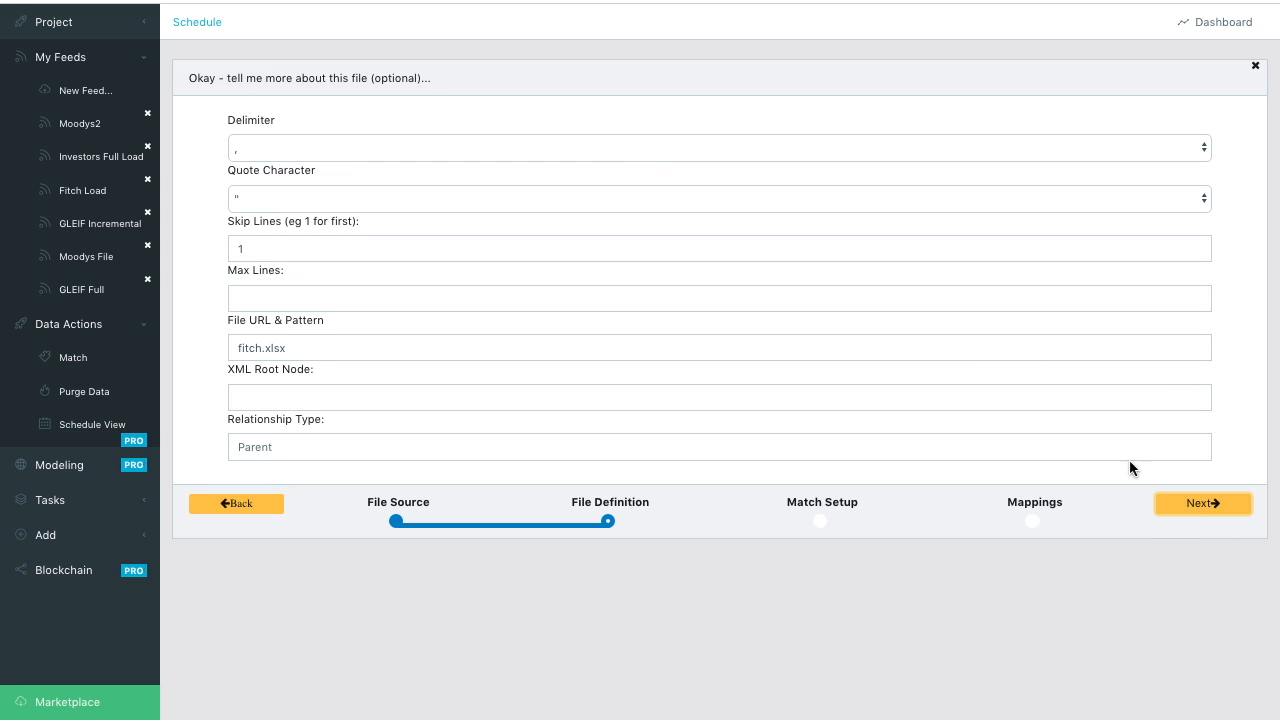
{"action": "left_click", "coordinate": [1213, 503]}
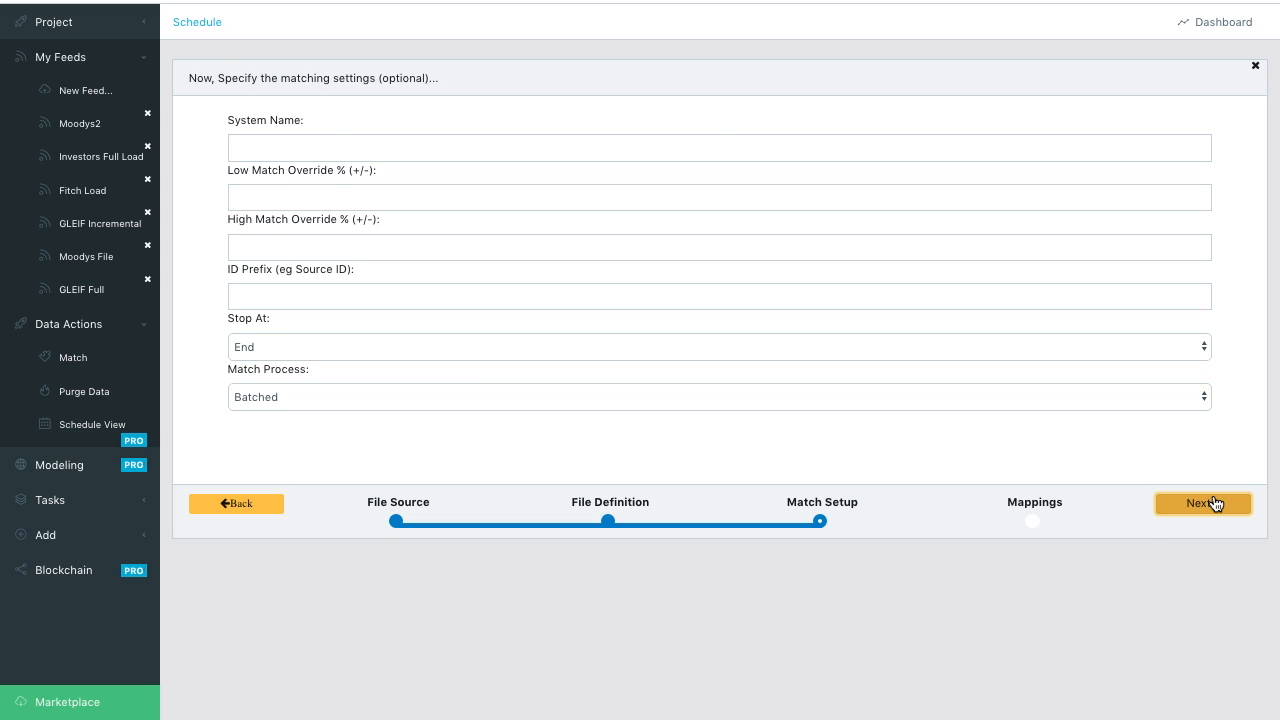
{"action": "left_click", "coordinate": [1213, 503]}
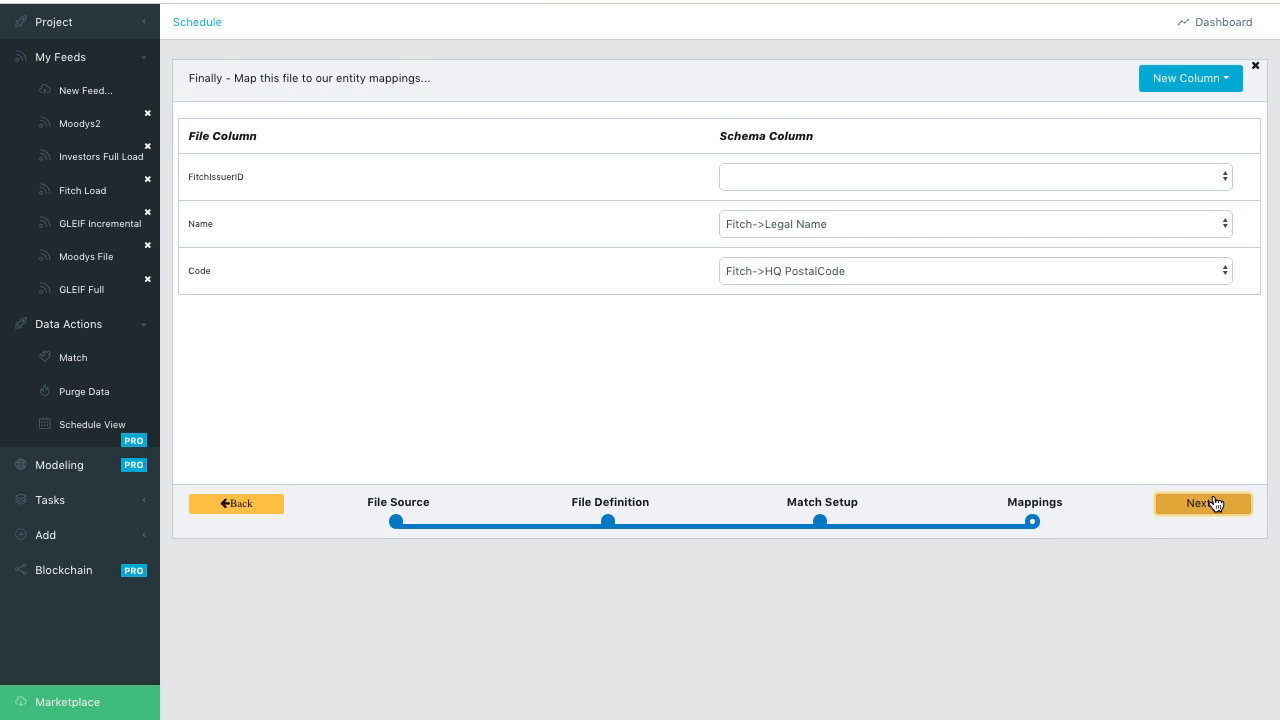
Map FitchIssuerID to Fitch->Fitch ID and Code to Fitch->HQ Country, and submit the mappings to load the file.
{"action": "left_click", "coordinate": [751, 178]}
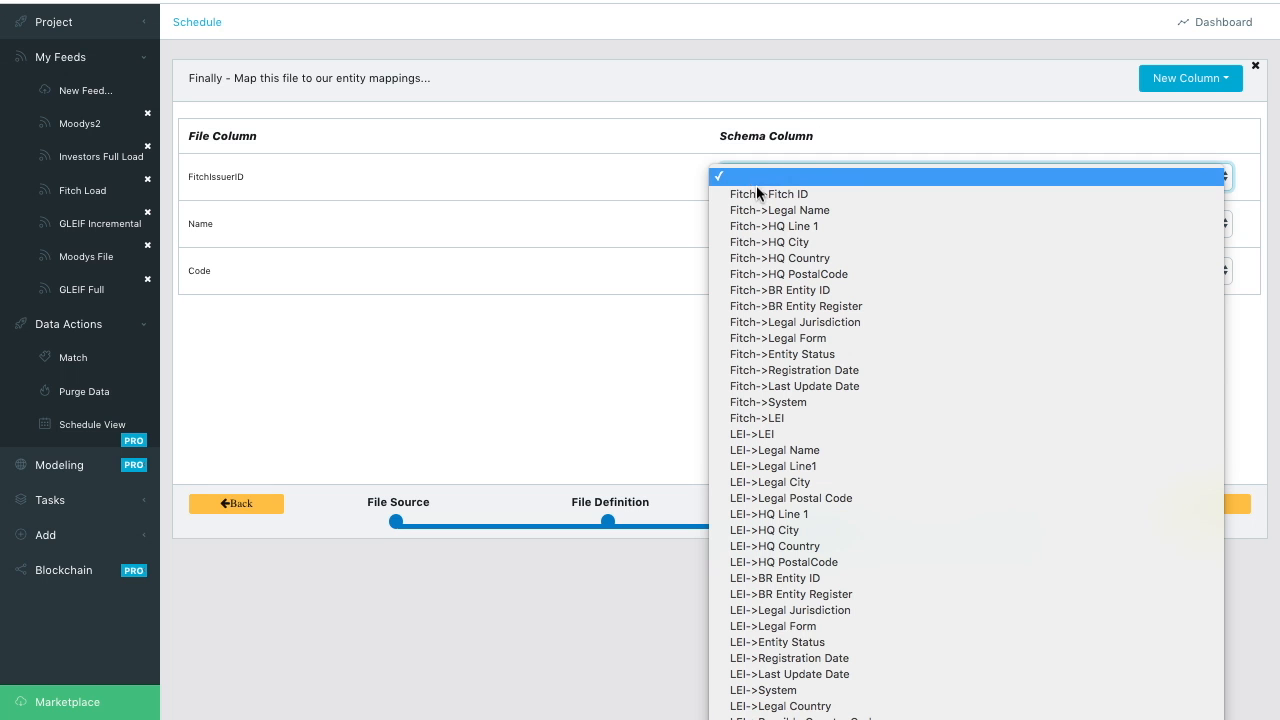
{"action": "left_click", "coordinate": [763, 195]}
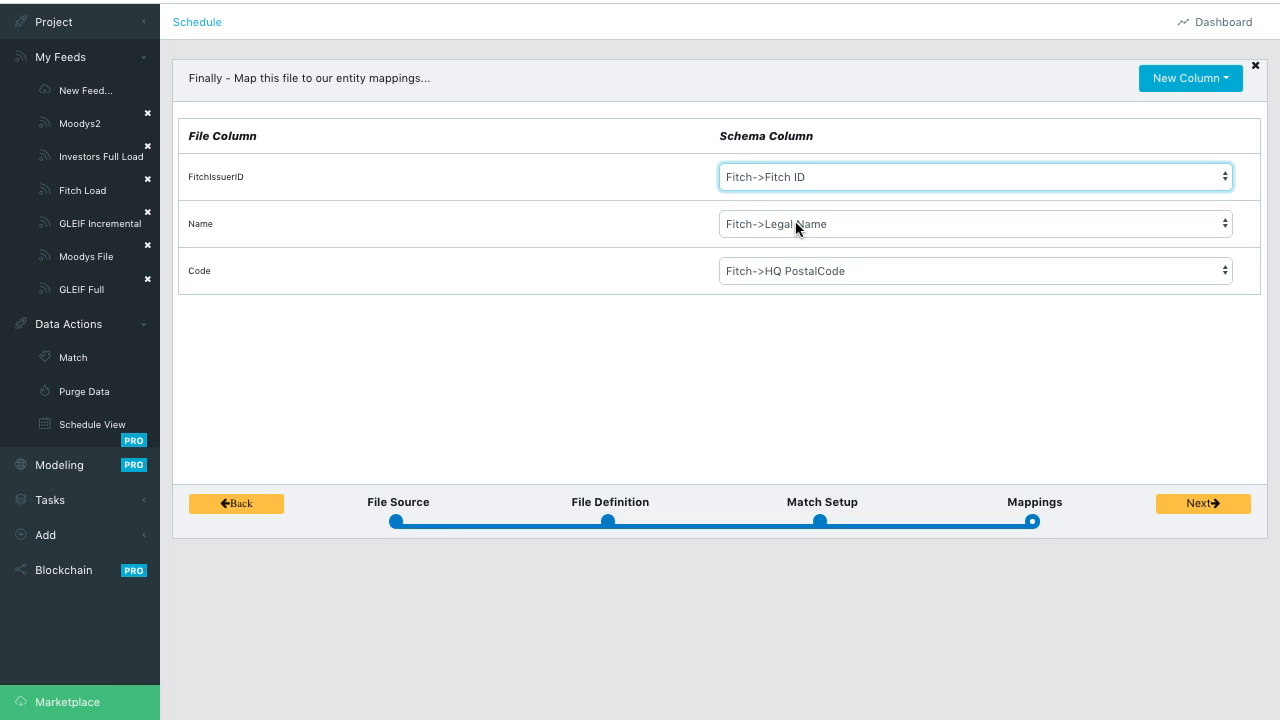
{"action": "left_click", "coordinate": [812, 272]}
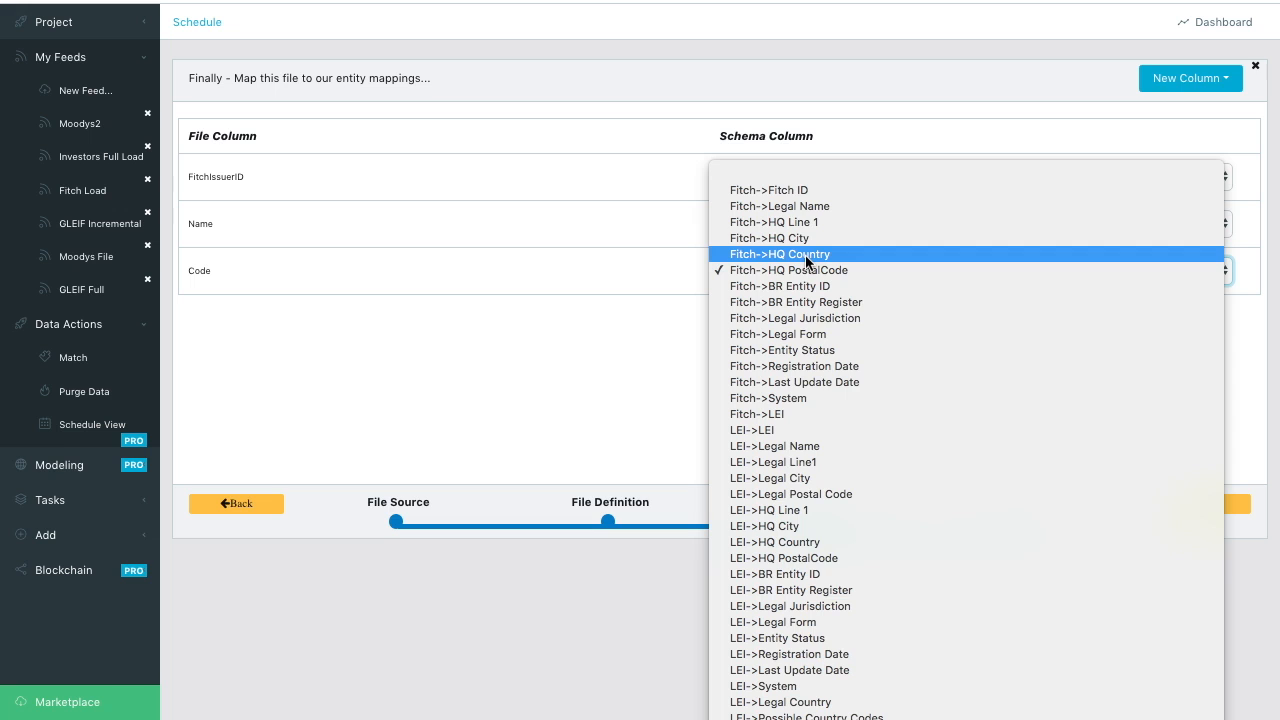
{"action": "left_click", "coordinate": [806, 256]}
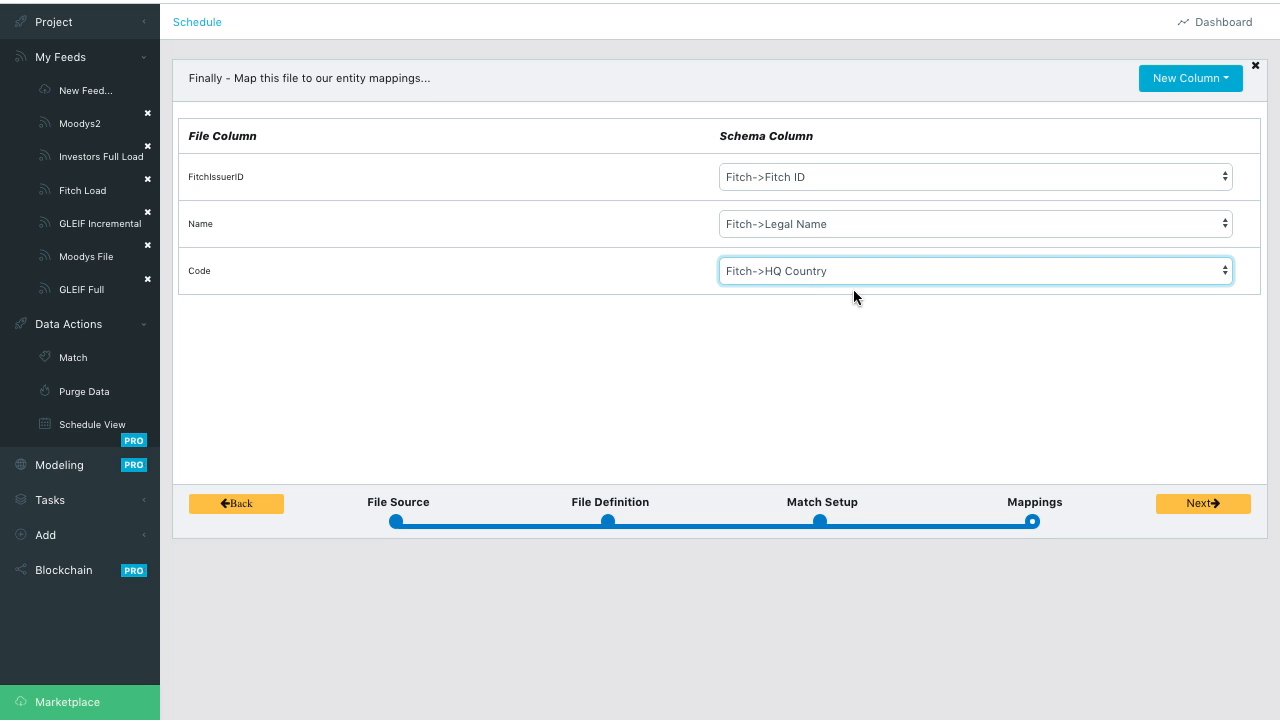
{"action": "left_click", "coordinate": [1210, 510]}
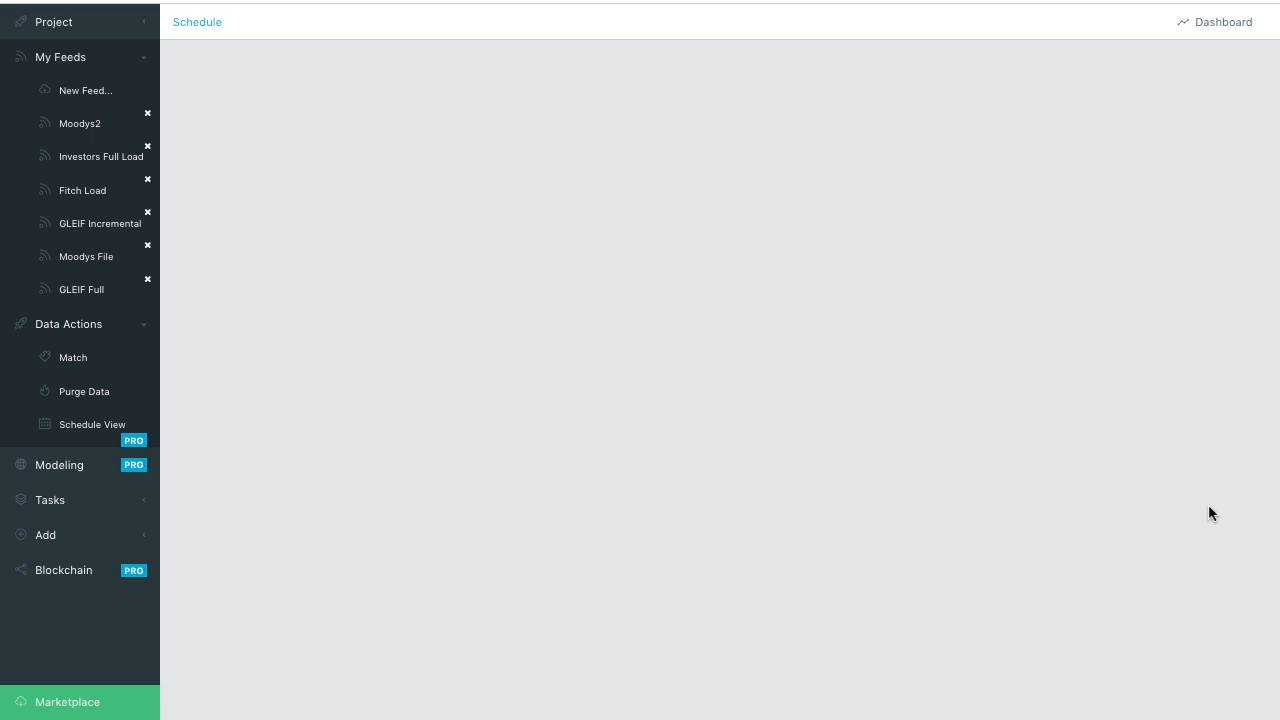
Open the dashboard and examine the entity record tiles, load progress chart and processing statistics.
{"action": "left_click", "coordinate": [1236, 32]}
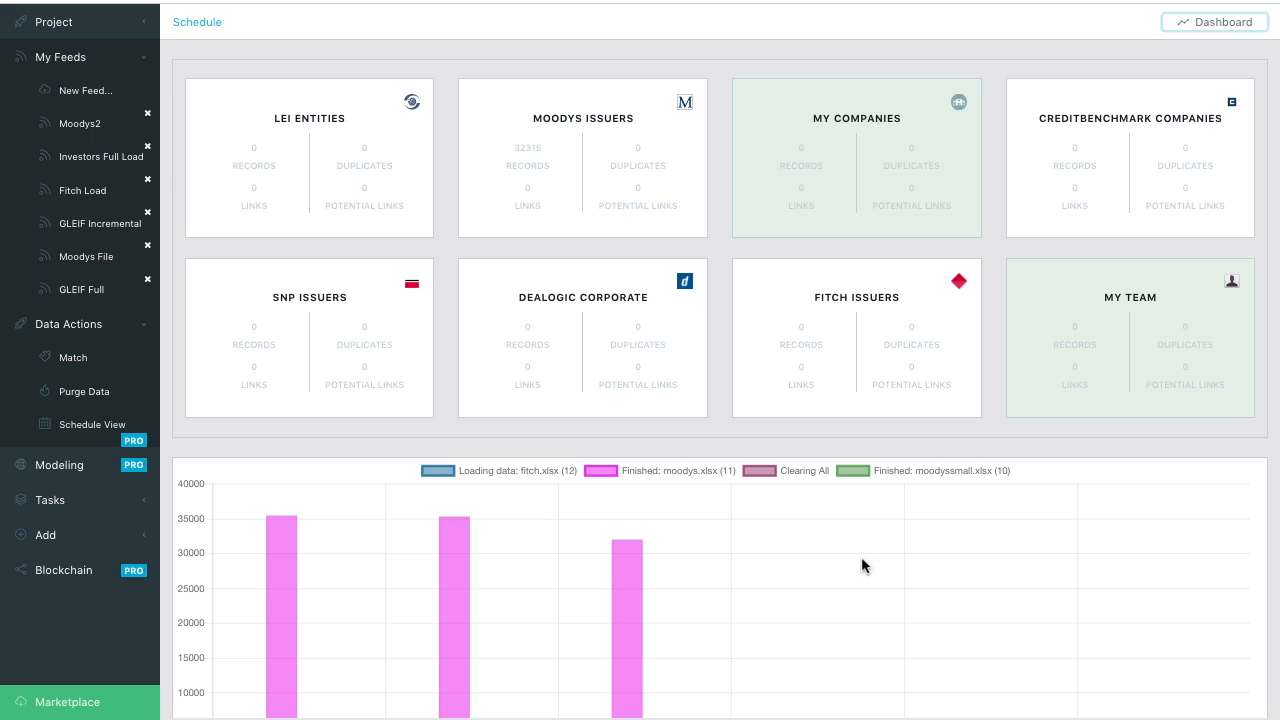
{"action": "scroll", "coordinate": [875, 631], "scroll_direction": "down", "scroll_amount": 1}
{"action": "scroll", "coordinate": [875, 633], "scroll_direction": "down", "scroll_amount": 2}
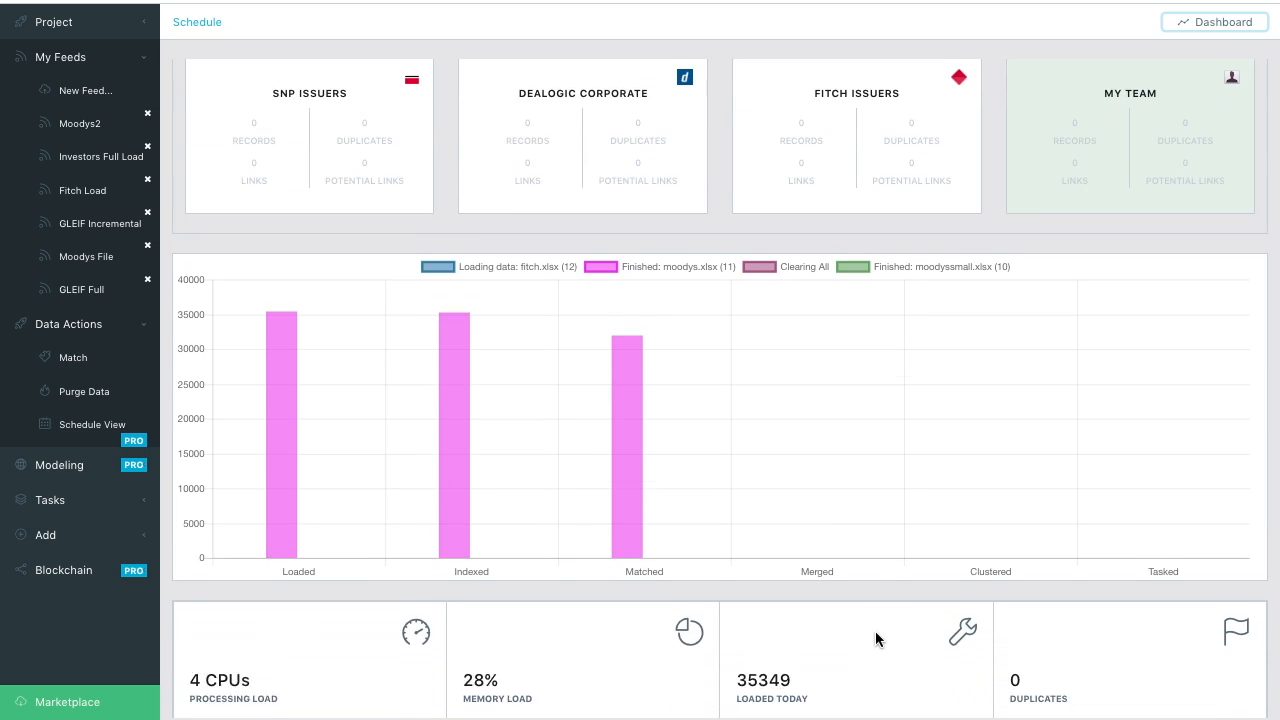
Reload the dashboard to check the loading progress of the fitch.xlsx file.
{"action": "scroll", "coordinate": [875, 631], "scroll_direction": "up", "scroll_amount": 5}
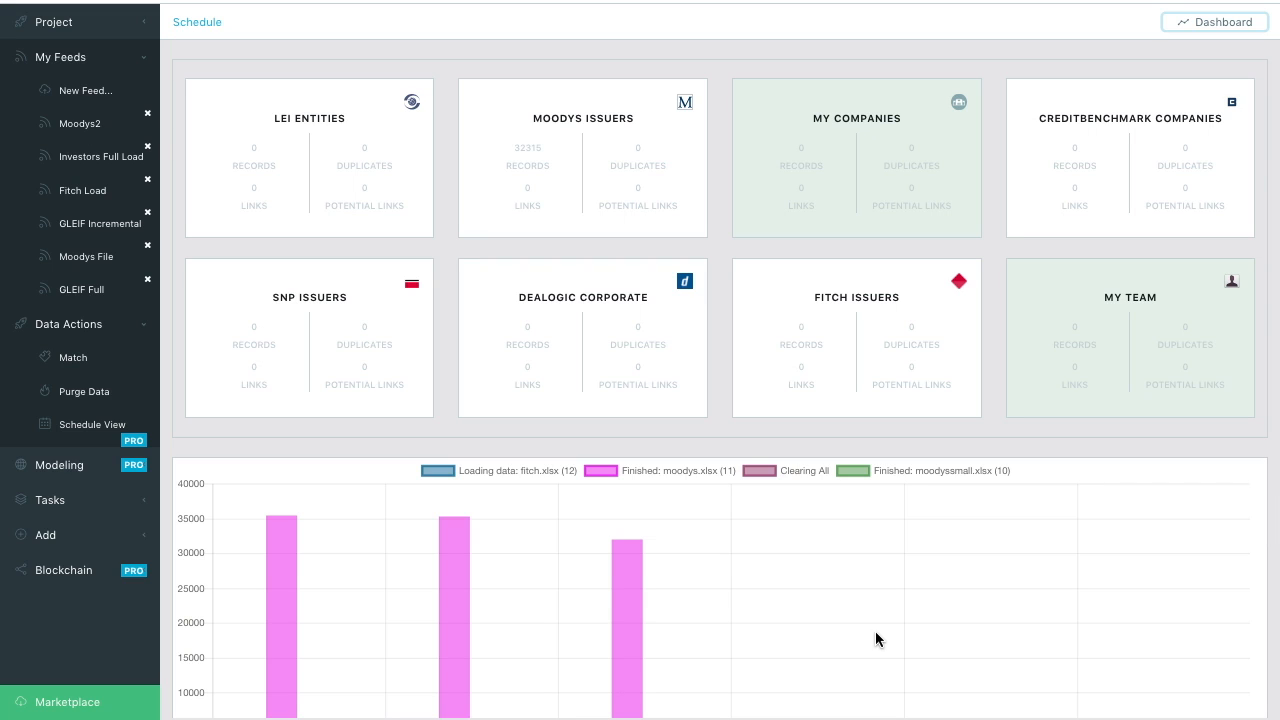
{"action": "key", "text": "super+r"}
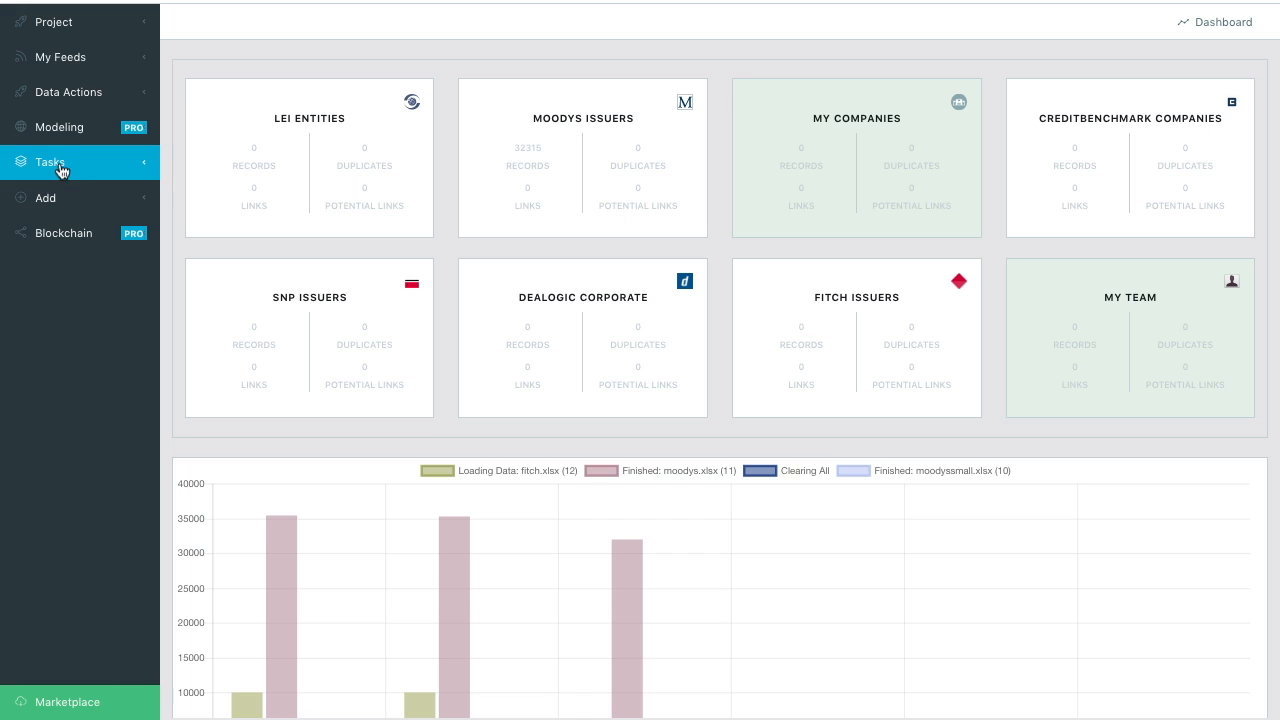
Schedule the Fitch Load feed in a one-hour slot around 1 PM on 2/24/2018, repeating on weekdays.
{"action": "left_click", "coordinate": [63, 98]}
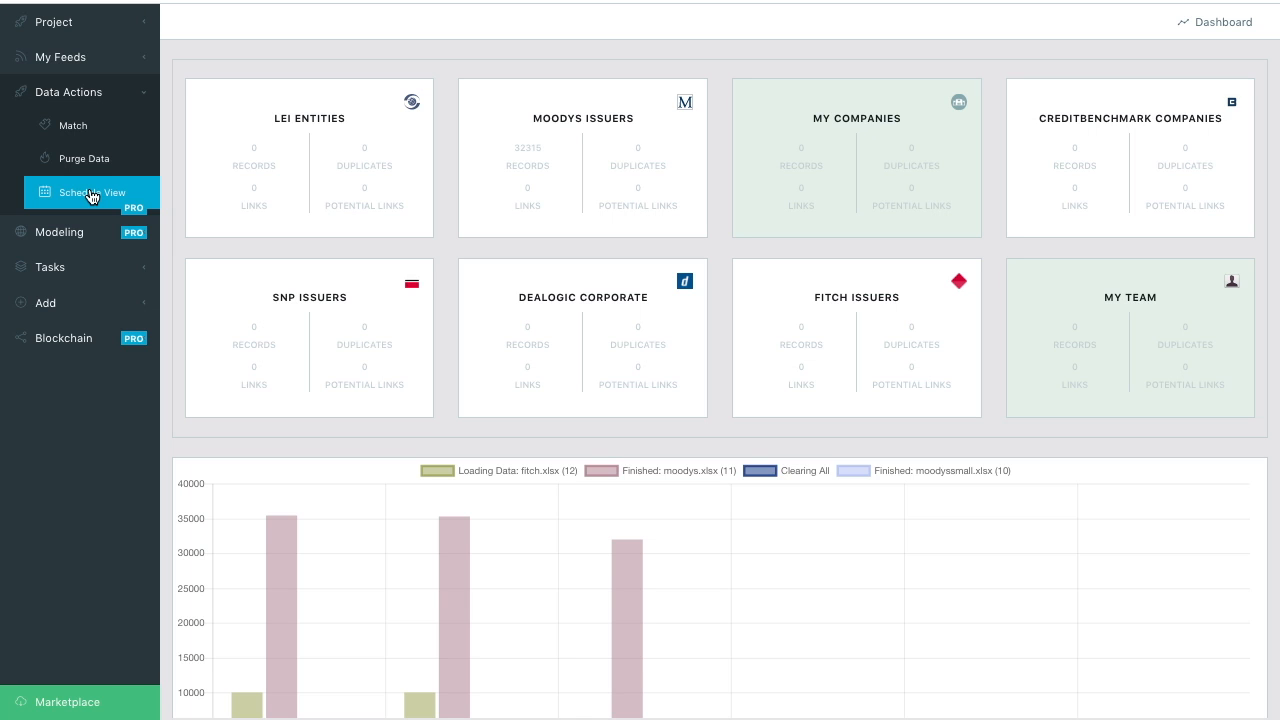
{"action": "left_click", "coordinate": [35, 196]}
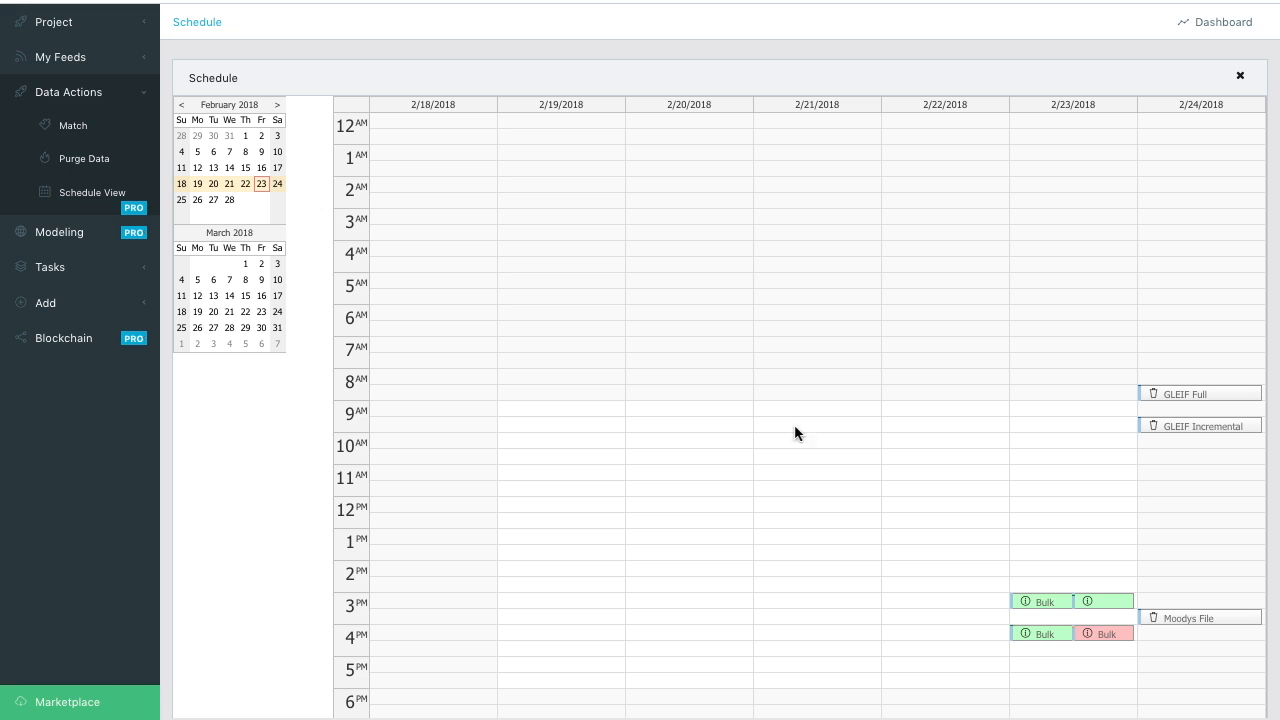
{"action": "left_click_drag", "start_coordinate": [1184, 516], "coordinate": [1184, 532]}
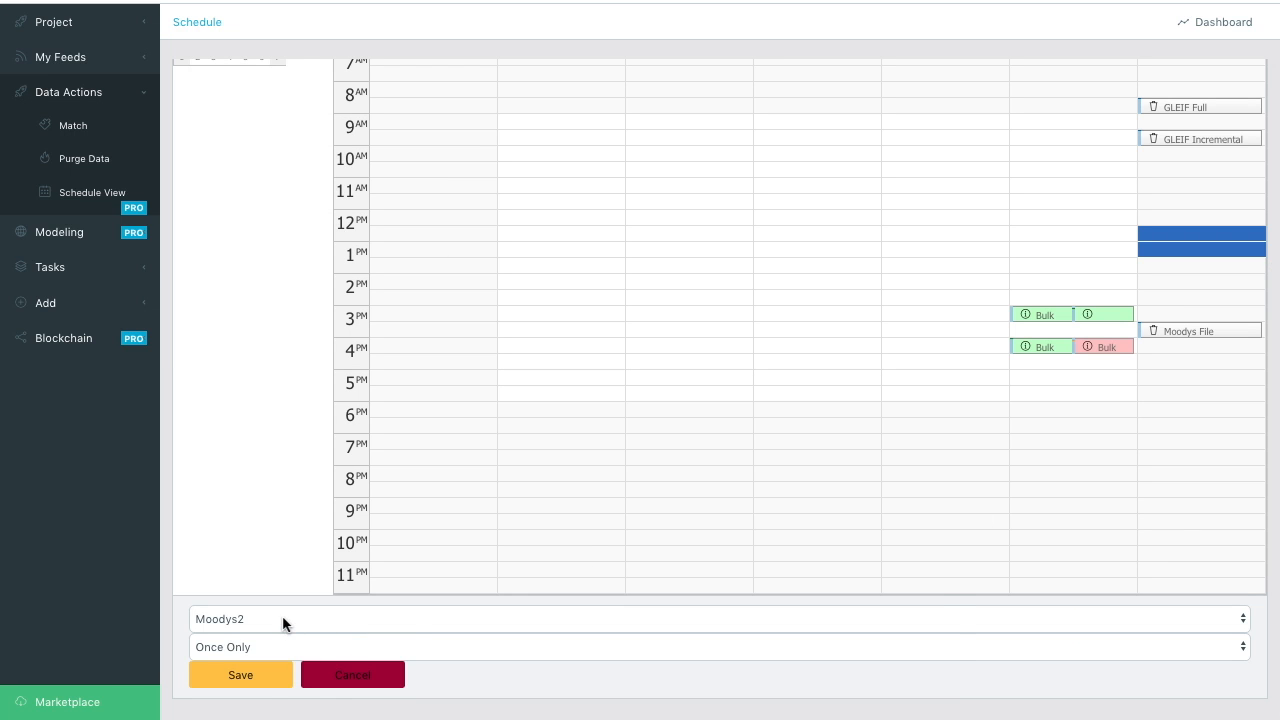
{"action": "left_click", "coordinate": [282, 617]}
{"action": "left_click", "coordinate": [254, 649]}
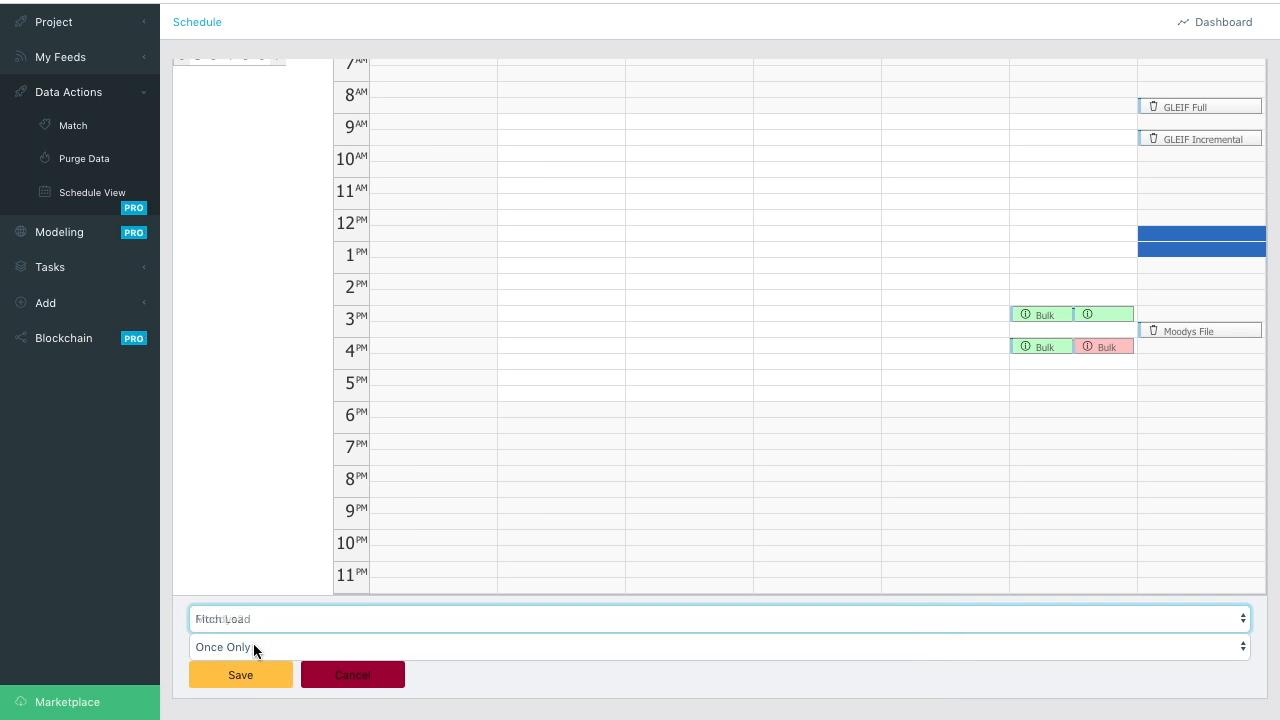
{"action": "left_click", "coordinate": [243, 647]}
{"action": "left_click", "coordinate": [253, 680]}
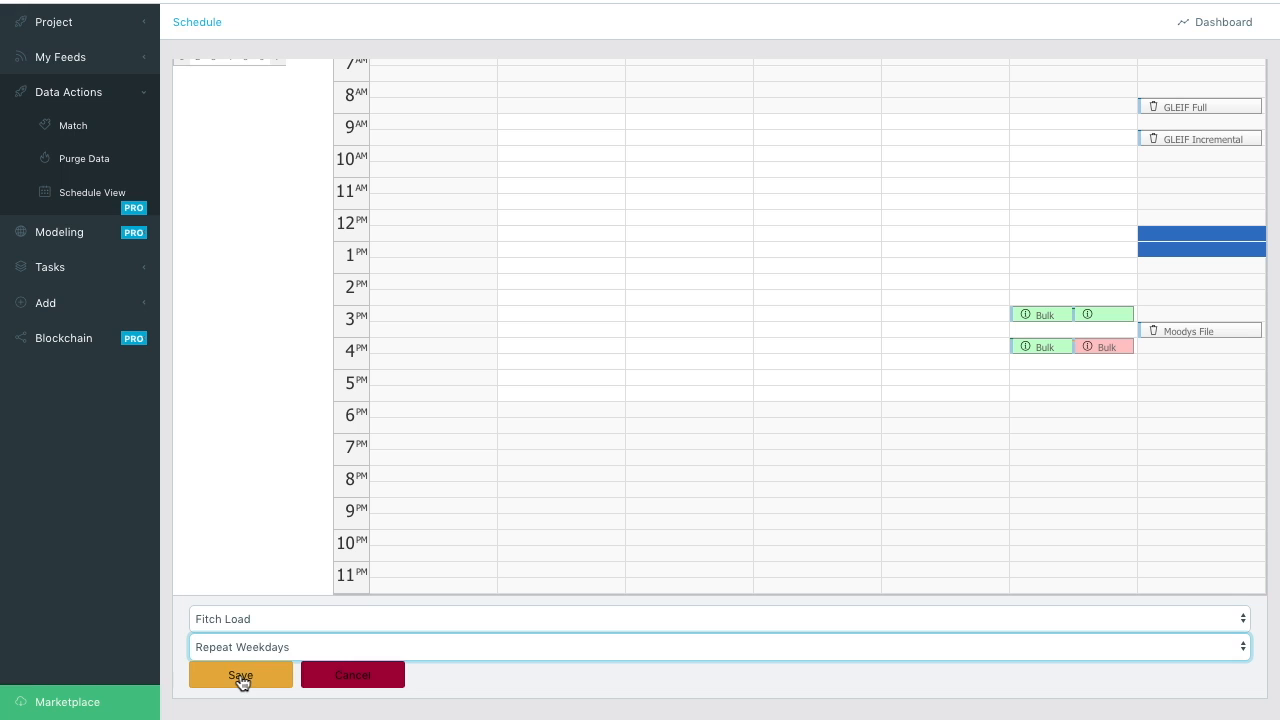
{"action": "left_click", "coordinate": [240, 676]}
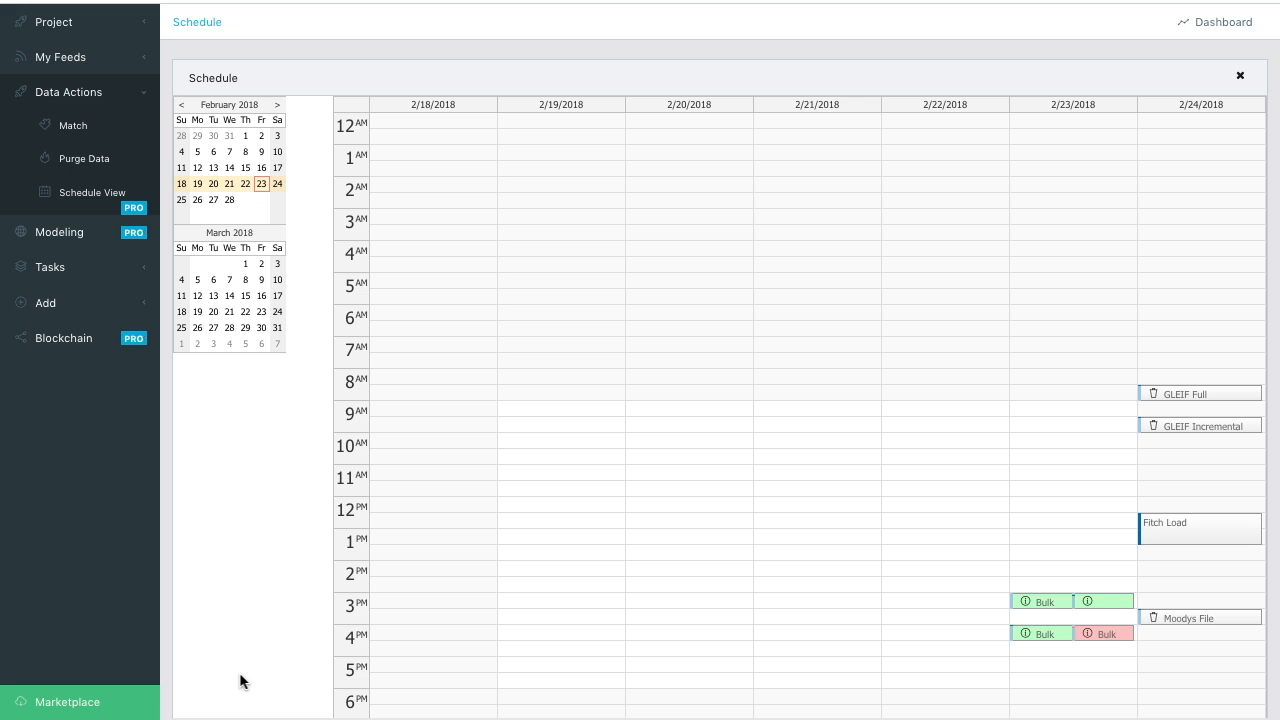
Return to the dashboard and examine the load chart and the potential links of the Moodys and Fitch issuers.
{"action": "left_click", "coordinate": [1218, 24]}
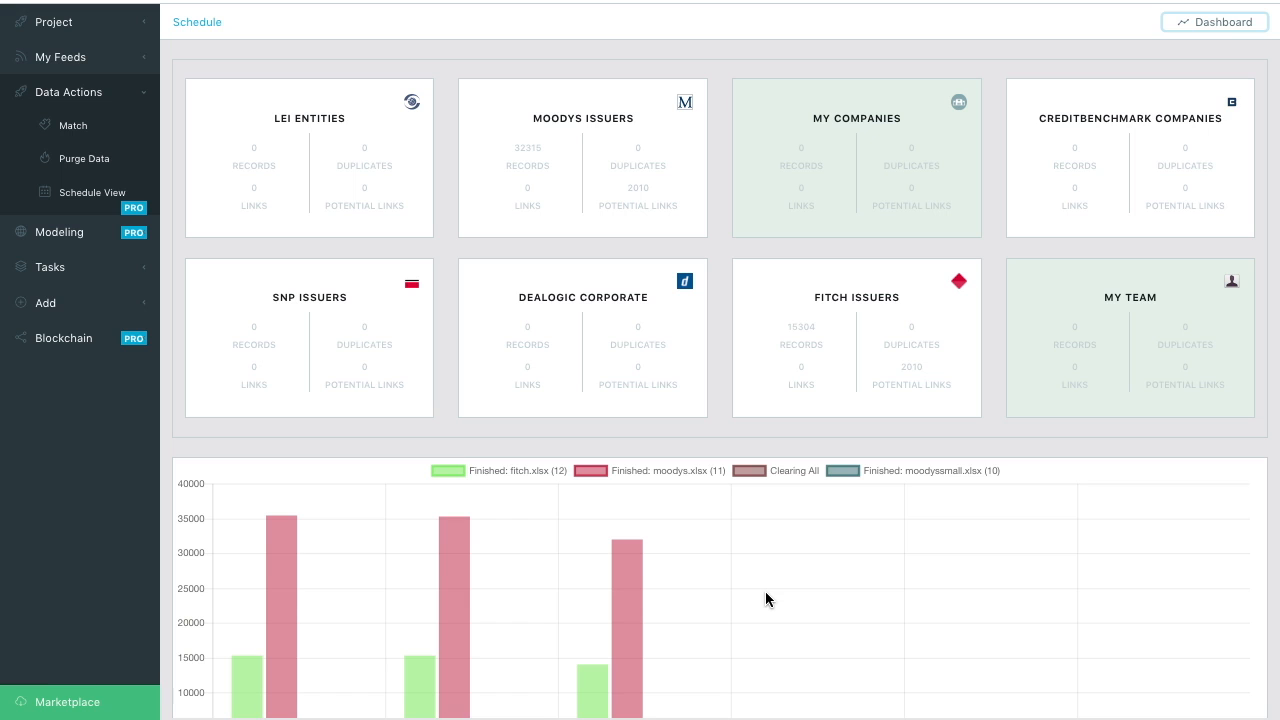
{"action": "scroll", "coordinate": [771, 609], "scroll_direction": "down", "scroll_amount": 2}
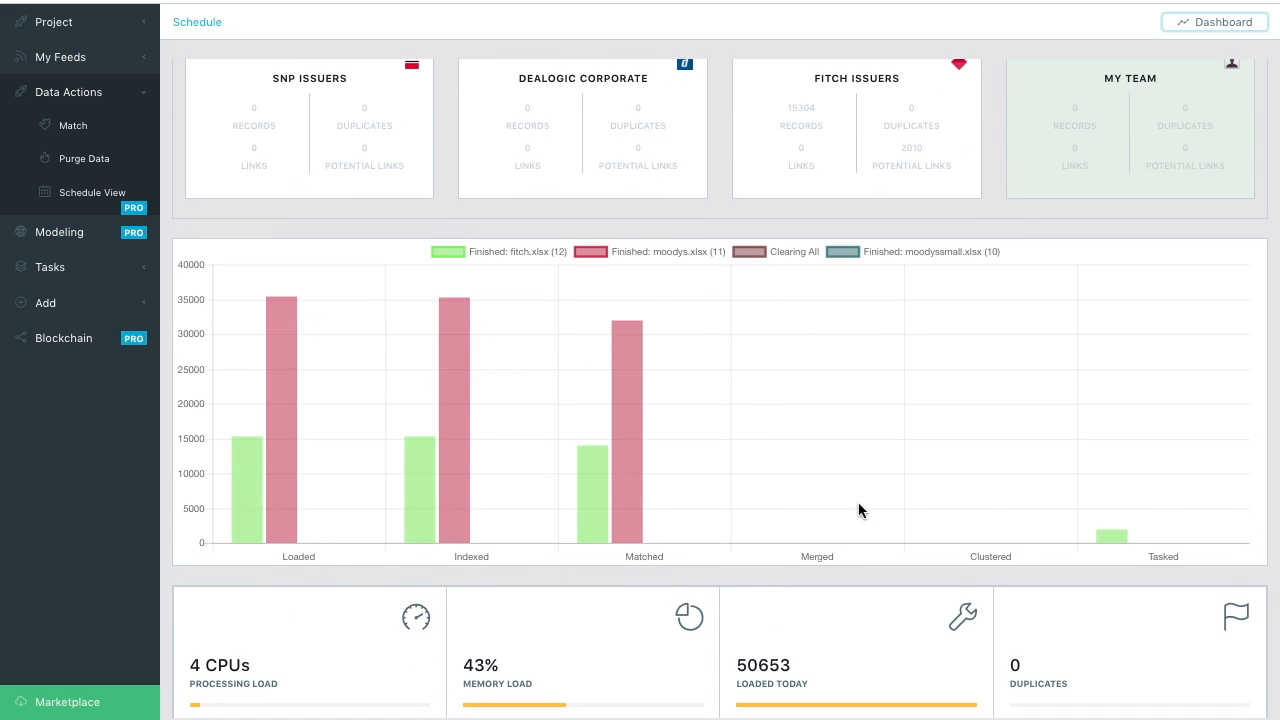
{"action": "scroll", "coordinate": [858, 510], "scroll_direction": "up", "scroll_amount": 2}
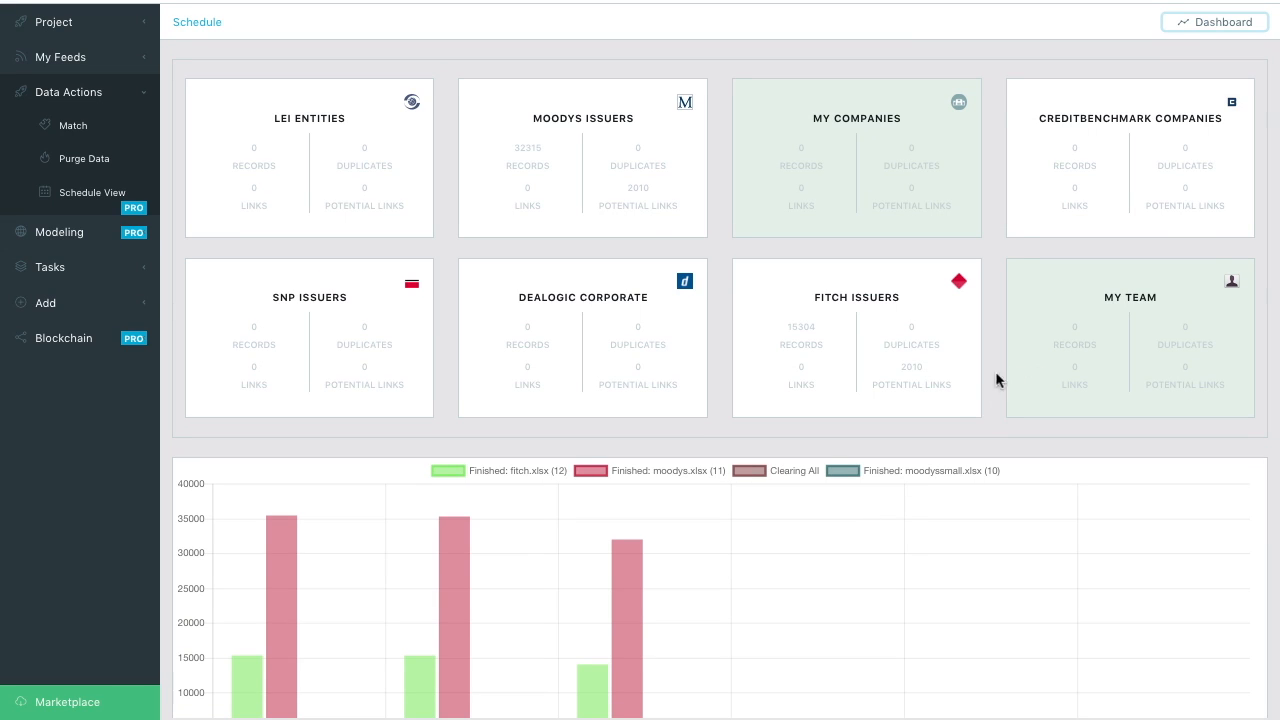
{"action": "double_click", "coordinate": [630, 188]}
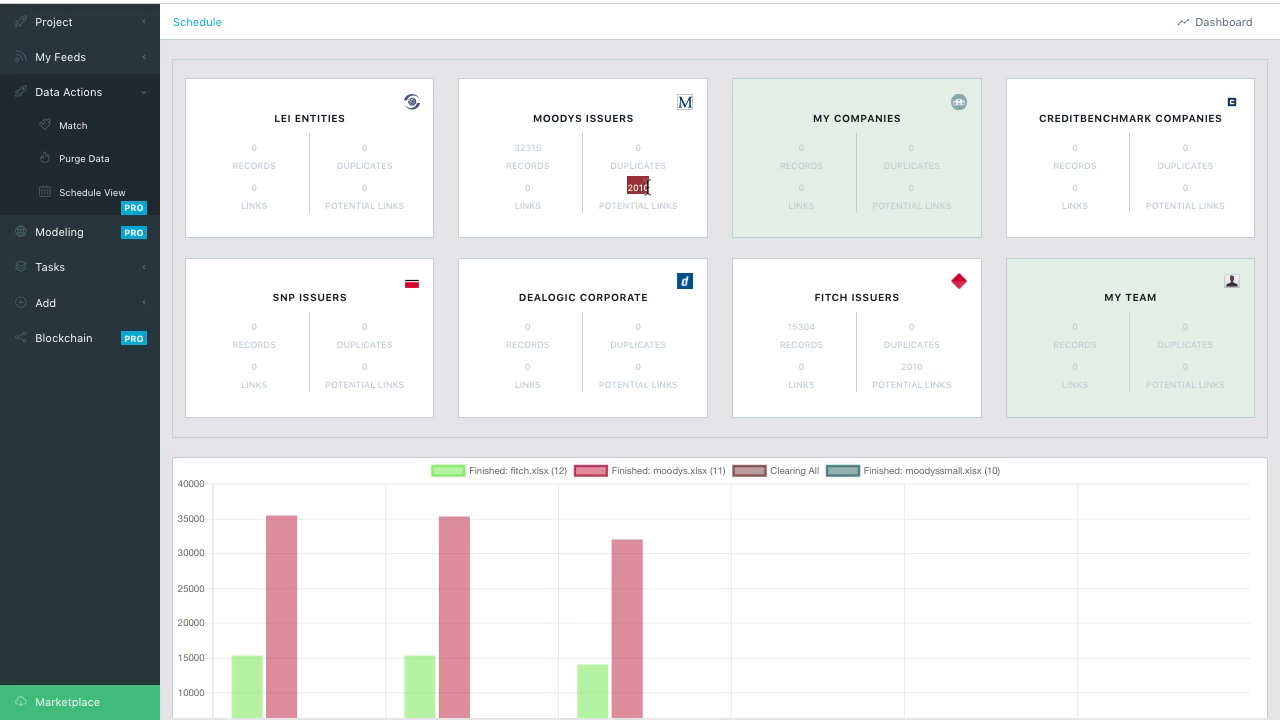
{"action": "left_click_drag", "start_coordinate": [925, 370], "coordinate": [896, 369]}
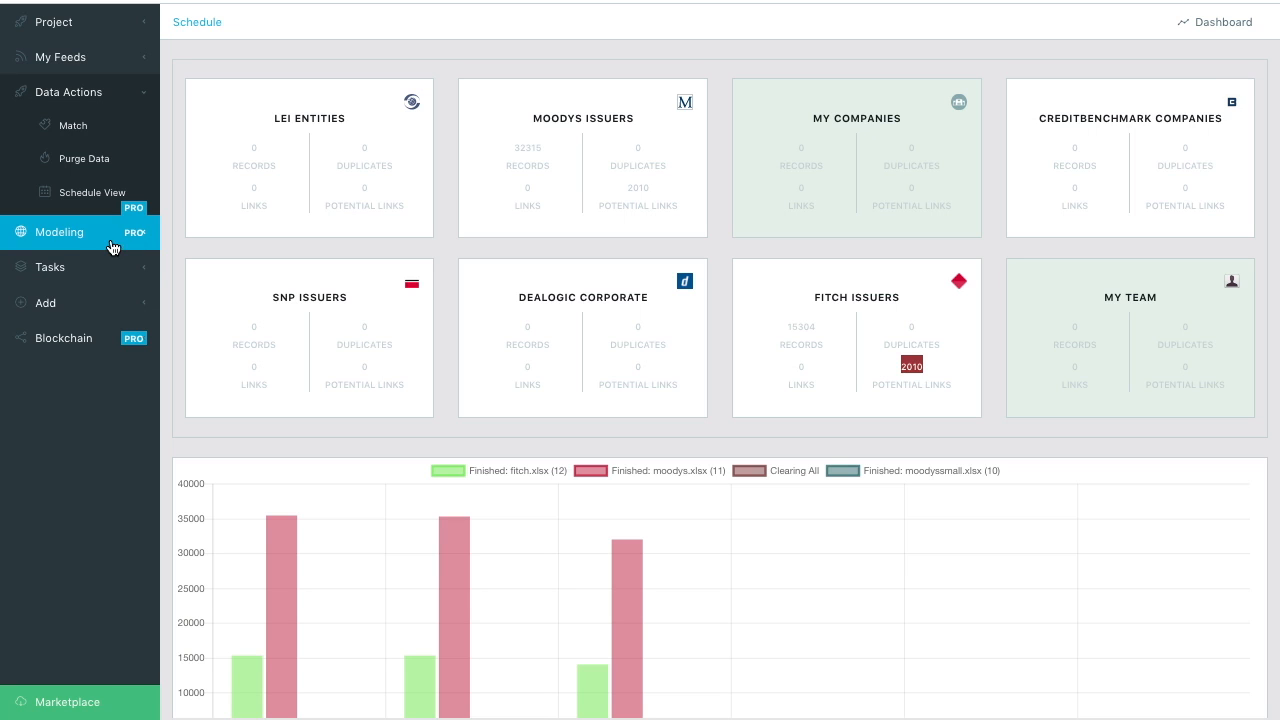
Open the unresolved tasks and look through the Moodys and Fitch record pairs with their match scores.
{"action": "left_click", "coordinate": [55, 263]}
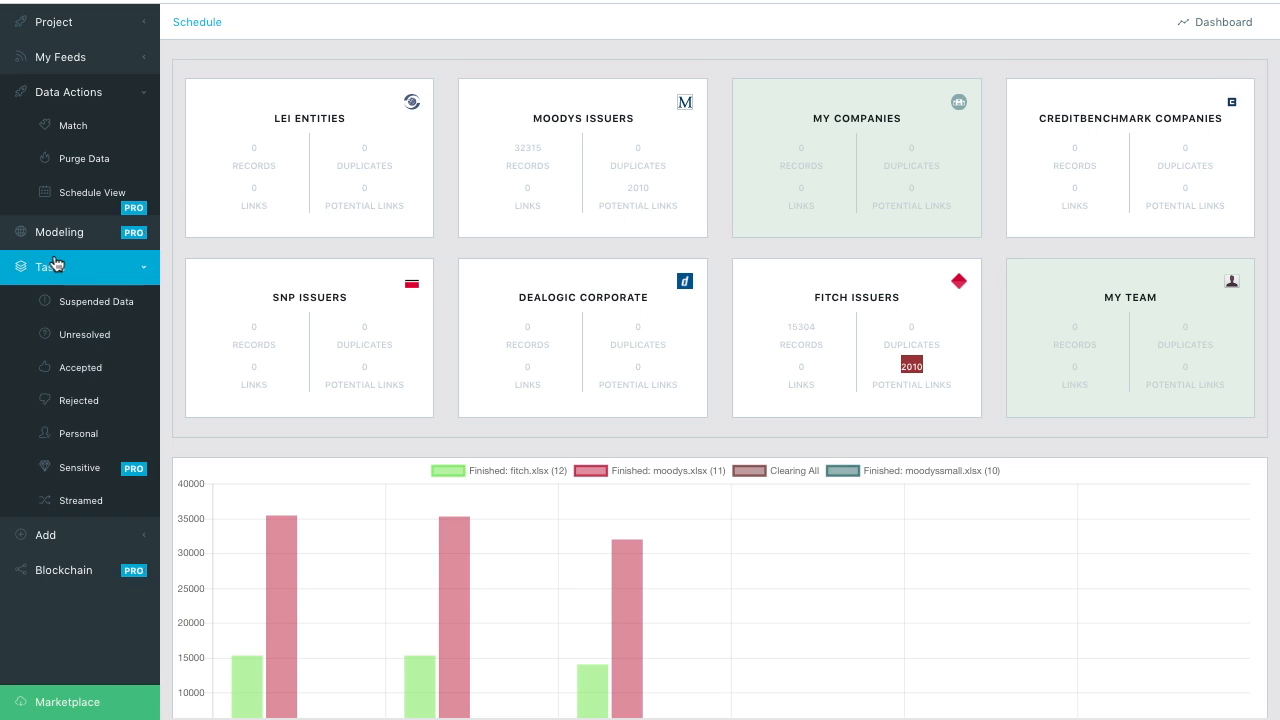
{"action": "left_click", "coordinate": [90, 337]}
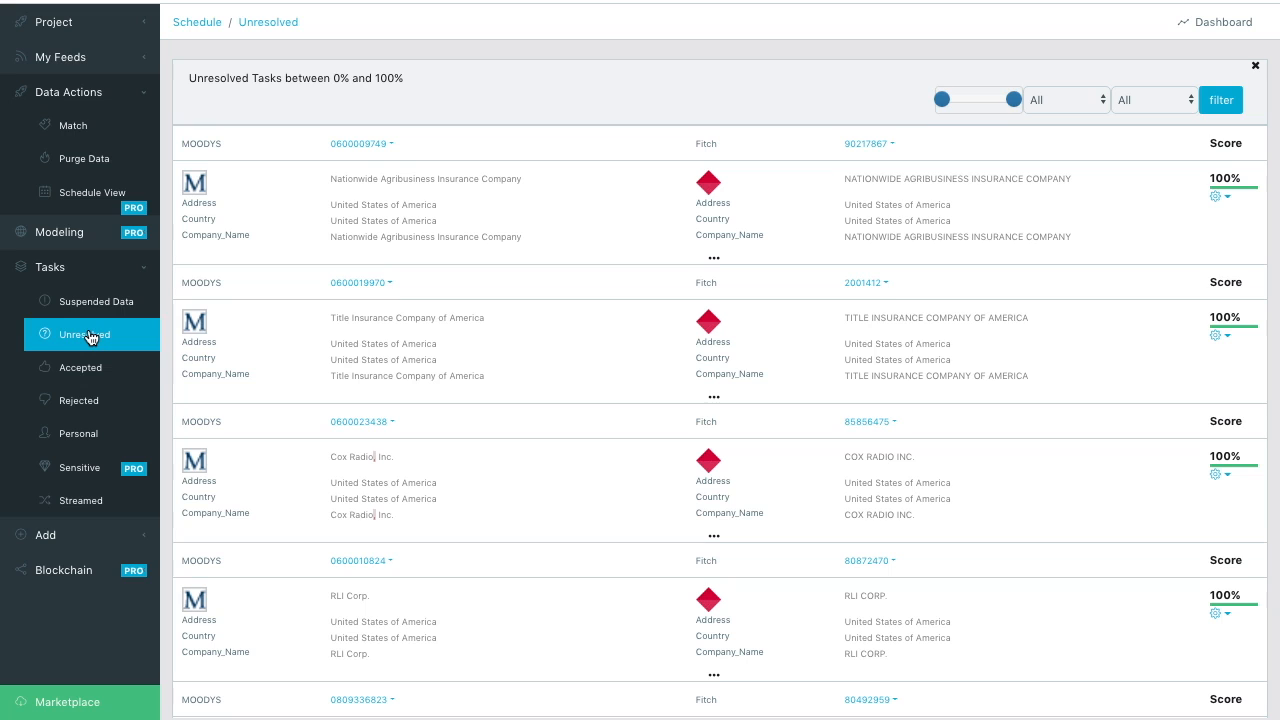
{"action": "scroll", "coordinate": [697, 587], "scroll_direction": "down", "scroll_amount": 7}
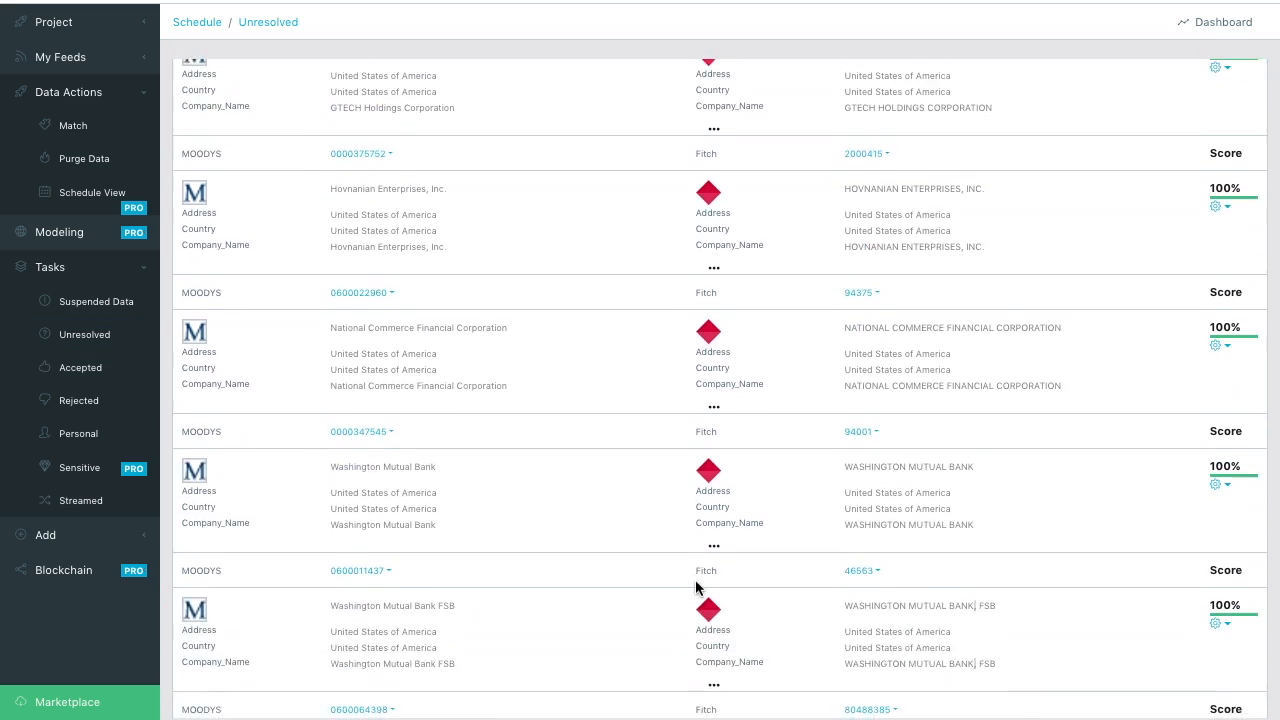
{"action": "scroll", "coordinate": [697, 587], "scroll_direction": "down", "scroll_amount": 10}
{"action": "scroll", "coordinate": [697, 582], "scroll_direction": "down", "scroll_amount": 10}
{"action": "scroll", "coordinate": [695, 582], "scroll_direction": "down", "scroll_amount": 8}
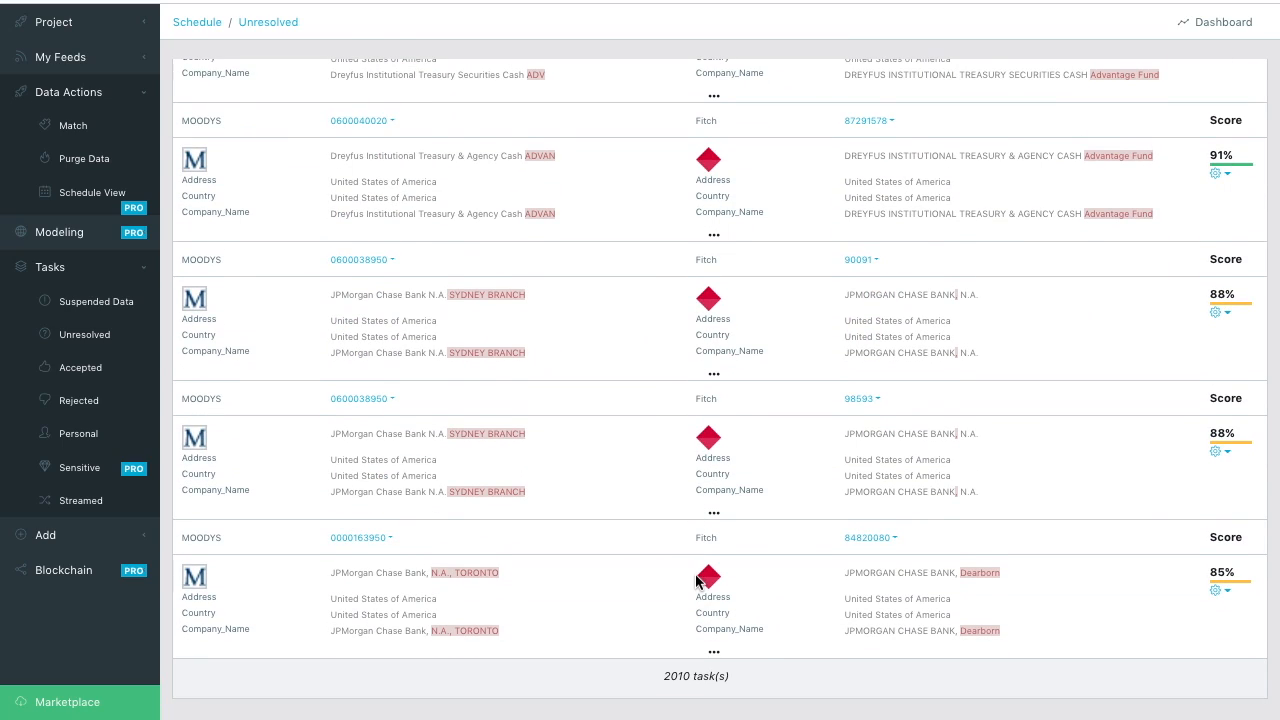
{"action": "scroll", "coordinate": [697, 582], "scroll_direction": "down", "scroll_amount": 5}
{"action": "scroll", "coordinate": [697, 582], "scroll_direction": "up", "scroll_amount": 3}
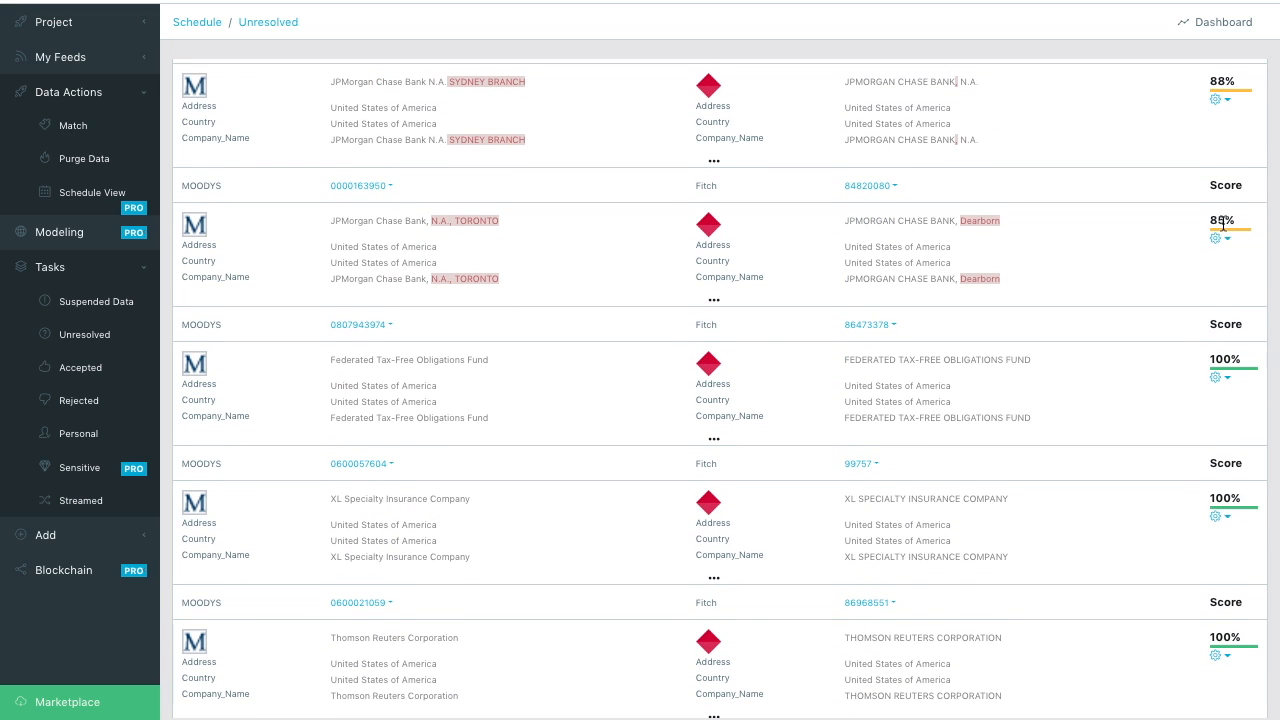
Expand the full field comparison of the JPMorgan Chase Bank Toronto and Dearborn pair, and collapse it after review.
{"action": "left_click", "coordinate": [714, 300]}
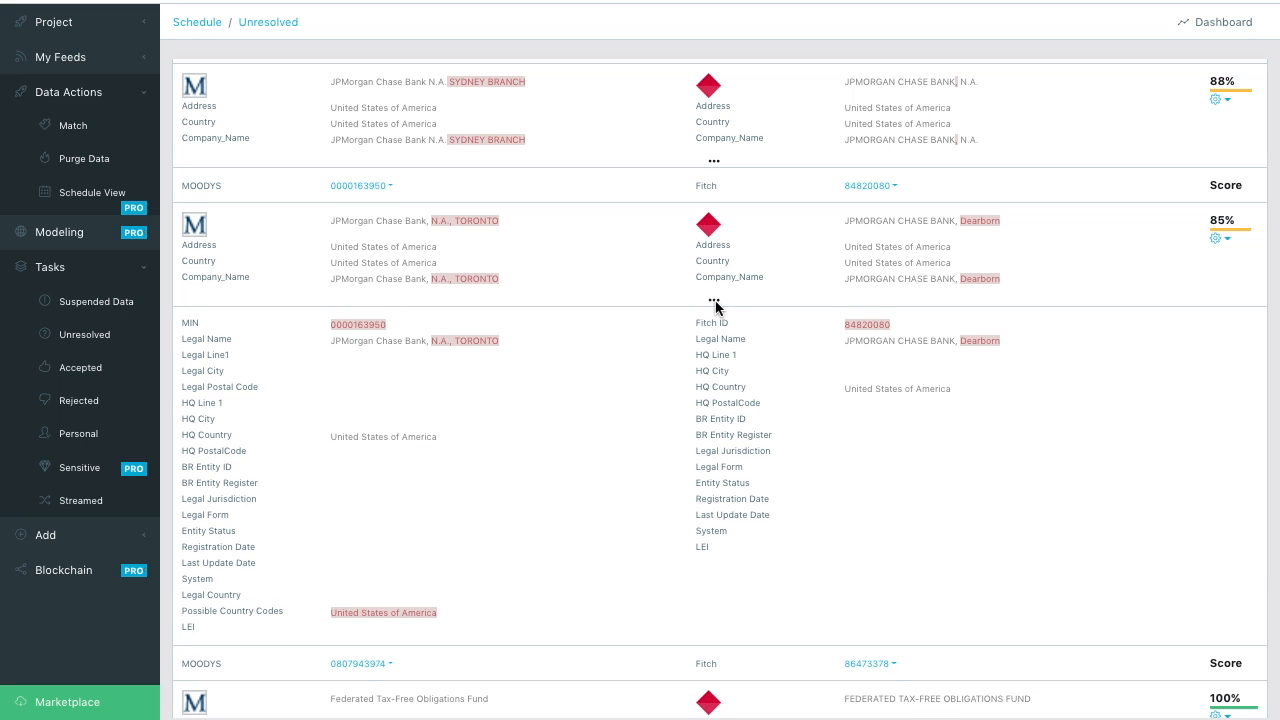
{"action": "left_click", "coordinate": [714, 300]}
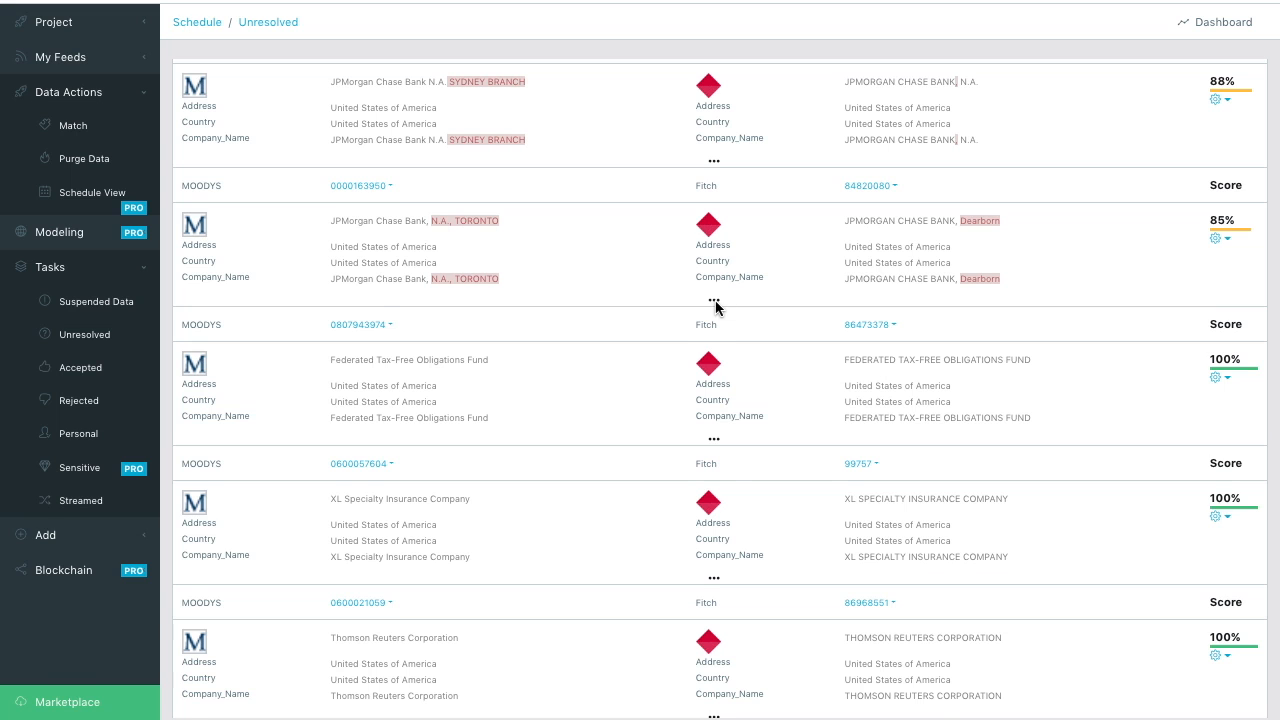
{"action": "left_click", "coordinate": [714, 300]}
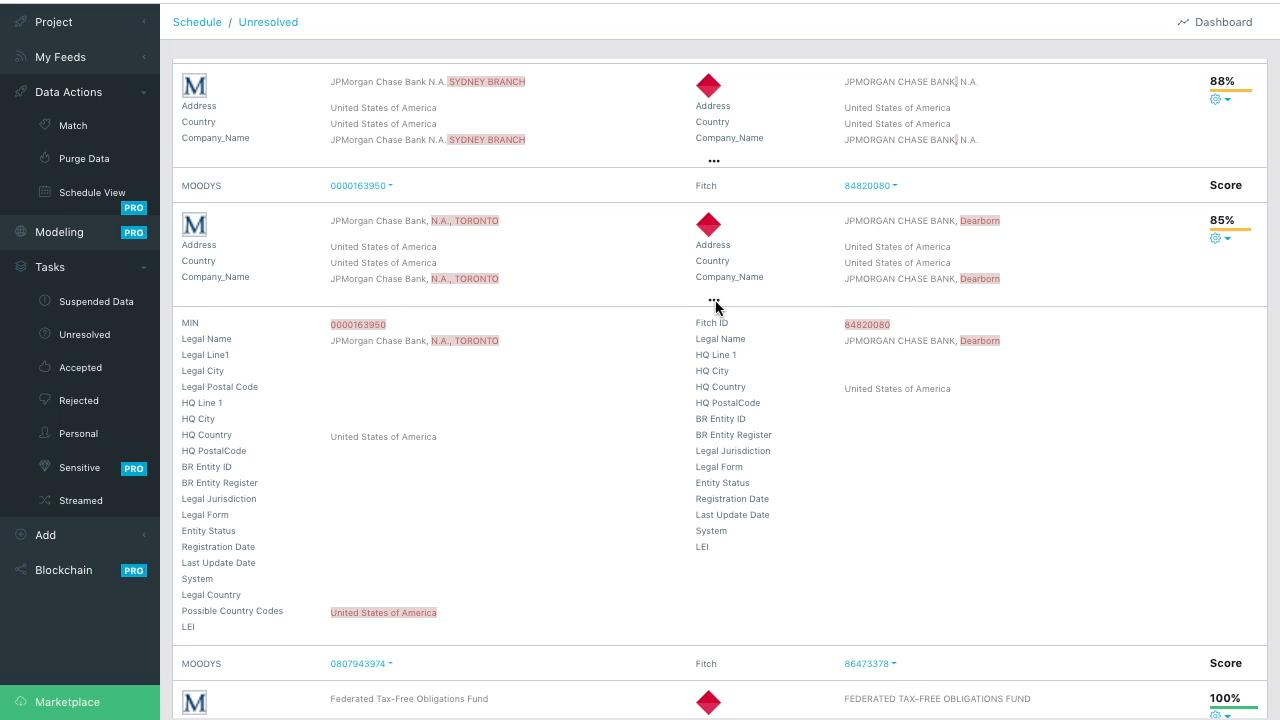
{"action": "left_click", "coordinate": [714, 301]}
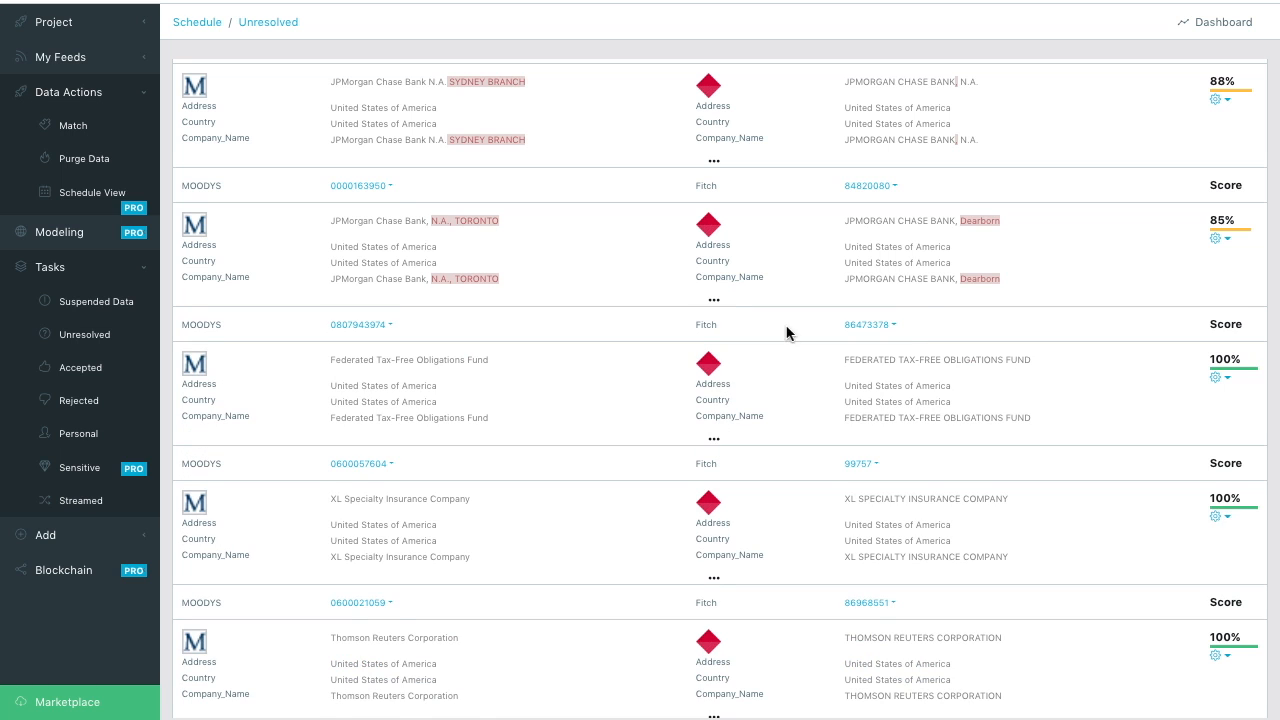
Set the focus on the 91% task pairing JPMorgan Chase Bank, N.A. with JPMorgan Chase Bank, Dearborn.
{"action": "scroll", "coordinate": [922, 320], "scroll_direction": "up", "scroll_amount": 5}
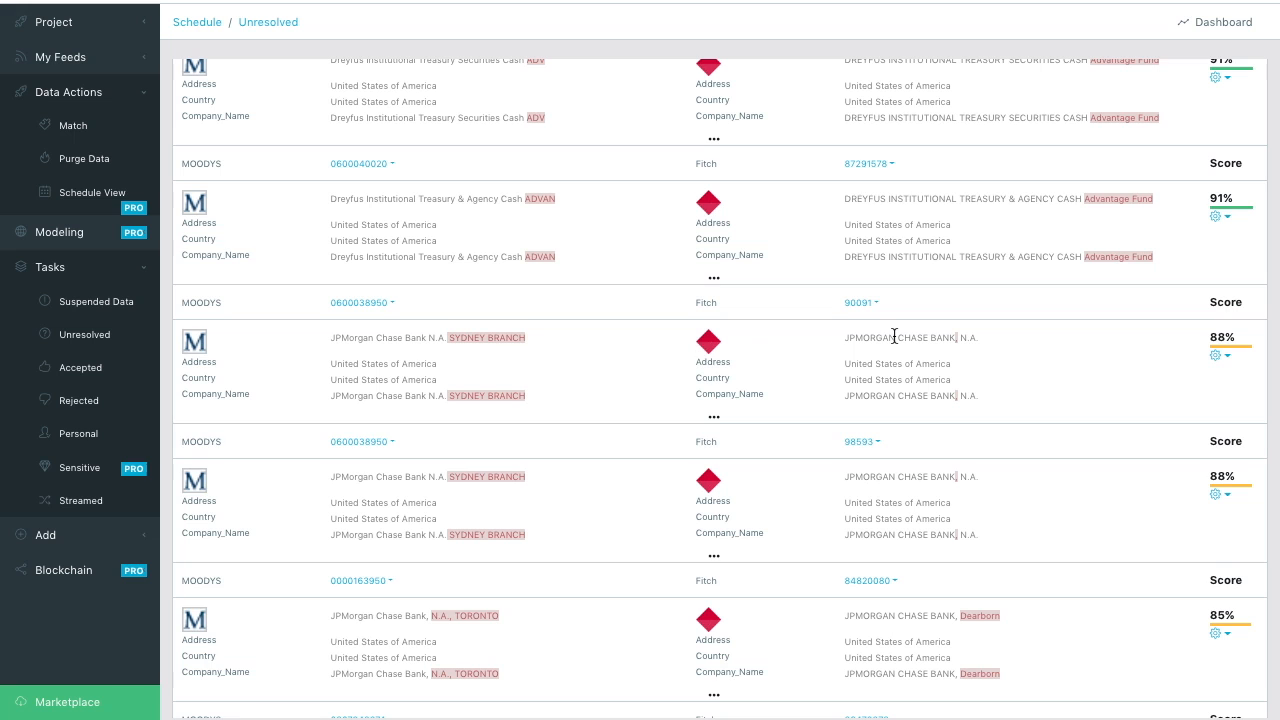
{"action": "scroll", "coordinate": [894, 341], "scroll_direction": "up", "scroll_amount": 2}
{"action": "scroll", "coordinate": [894, 341], "scroll_direction": "up", "scroll_amount": 2}
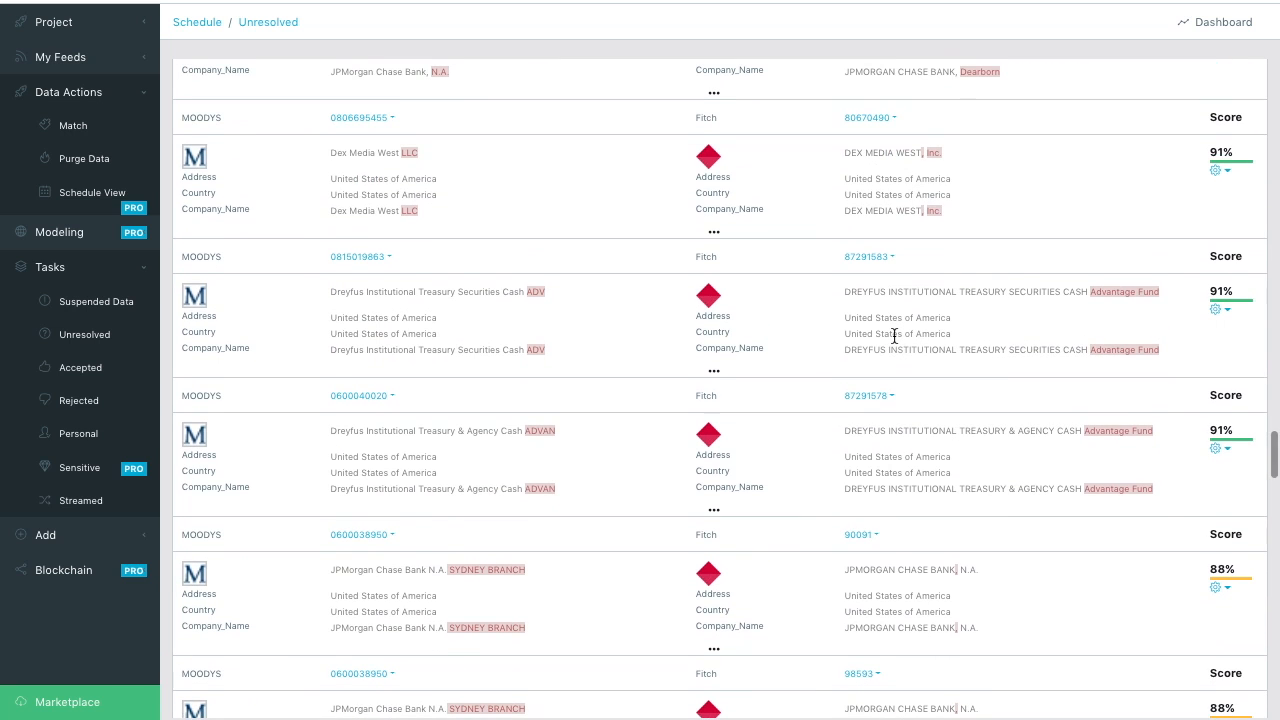
{"action": "scroll", "coordinate": [894, 338], "scroll_direction": "up", "scroll_amount": 2}
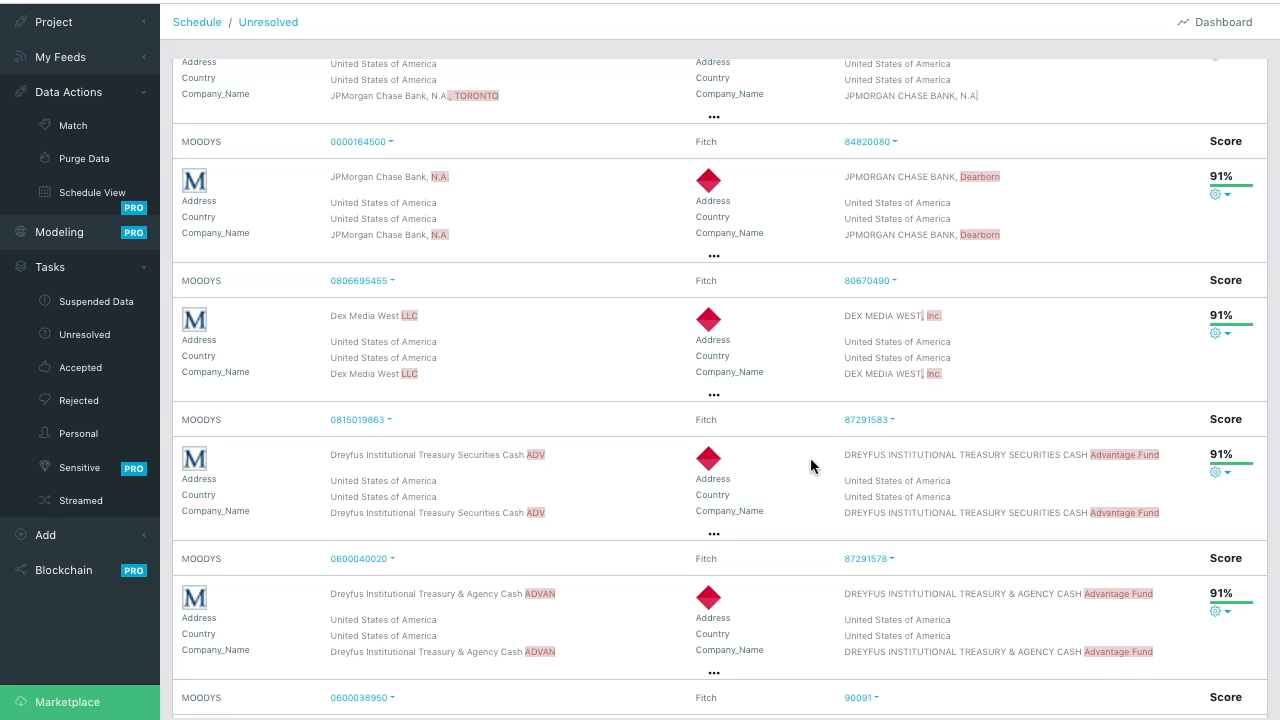
{"action": "scroll", "coordinate": [751, 363], "scroll_direction": "up", "scroll_amount": 1}
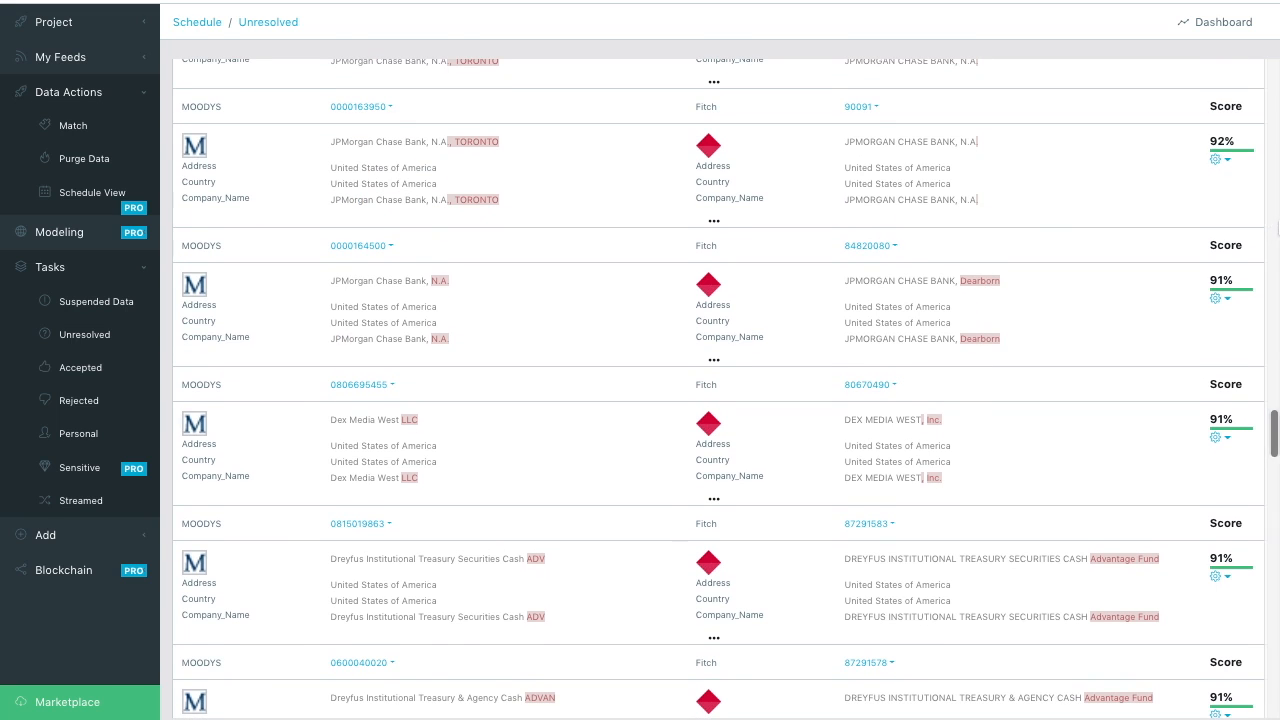
{"action": "left_click", "coordinate": [1227, 300]}
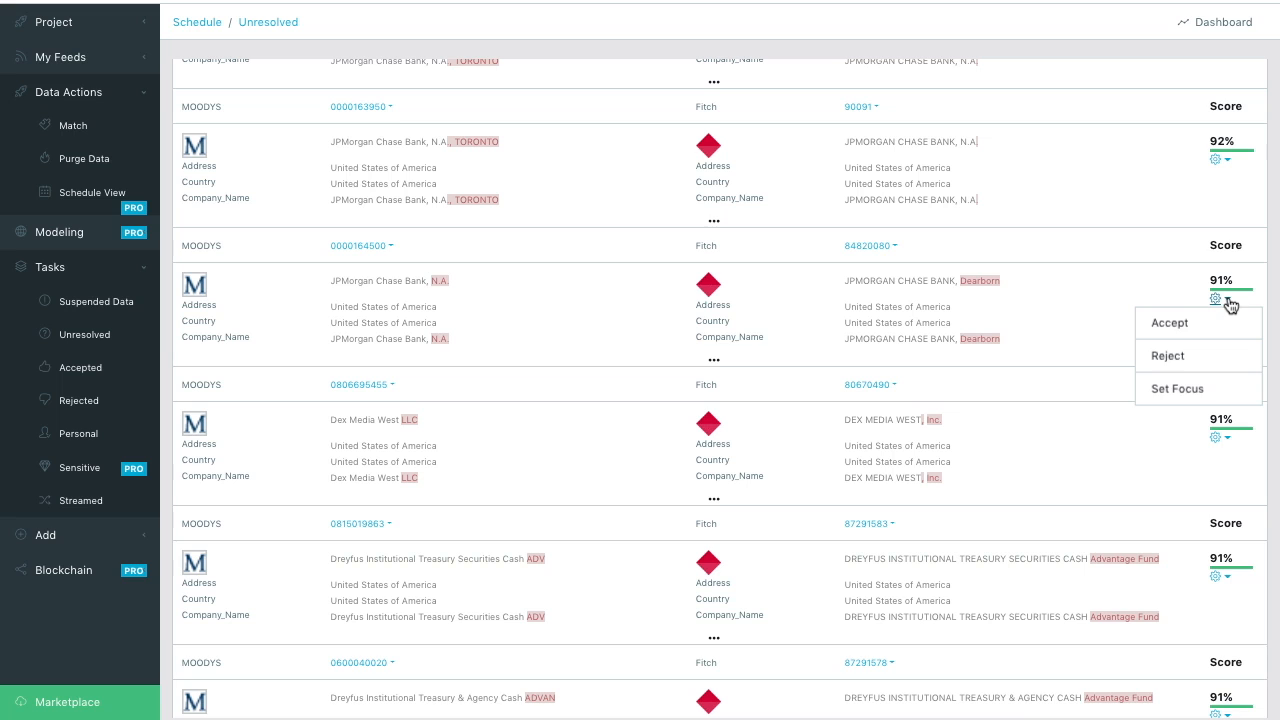
{"action": "left_click", "coordinate": [1173, 391]}
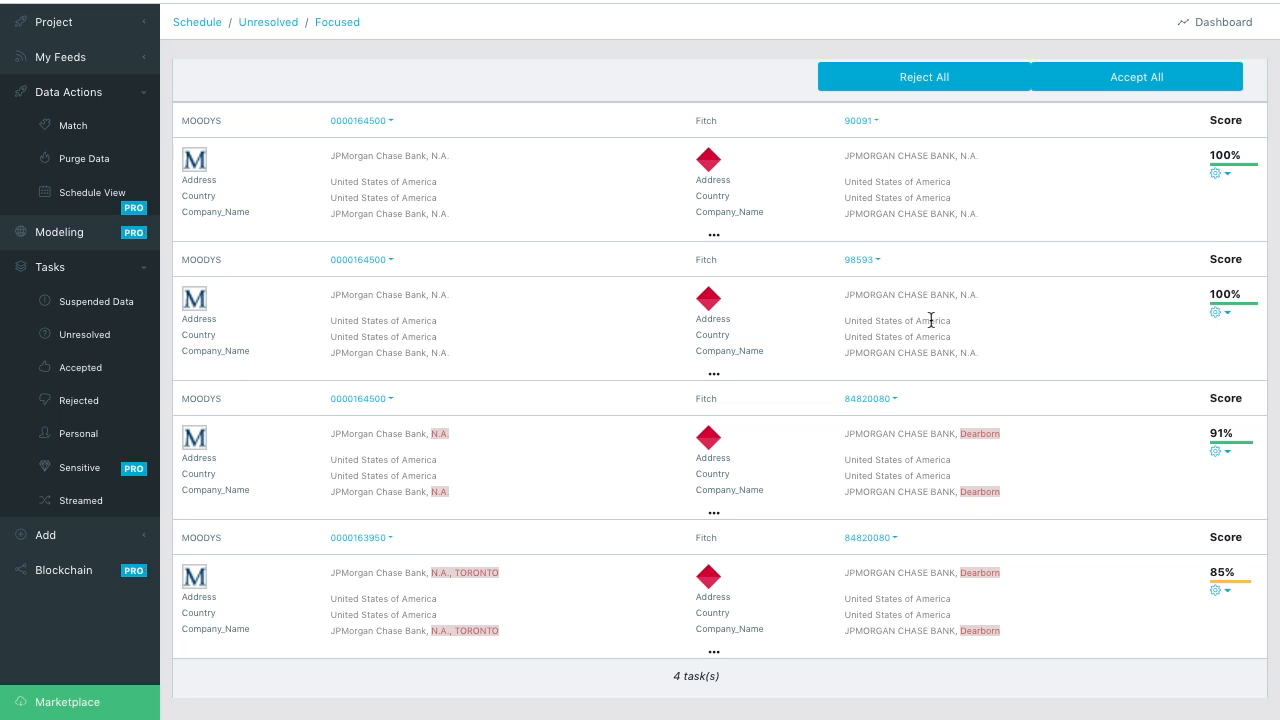
Refocus the list on the first task's Fitch record and show the actions available for its 100% match.
{"action": "left_click", "coordinate": [876, 122]}
{"action": "left_click", "coordinate": [886, 178]}
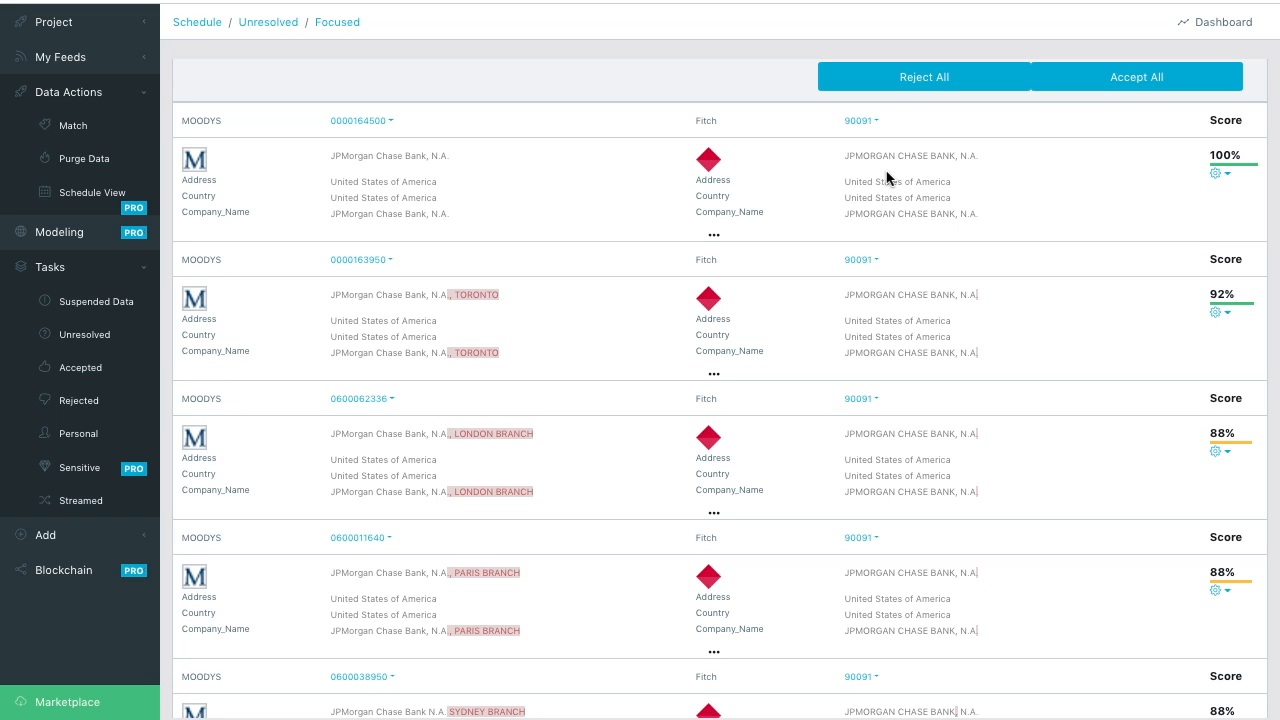
{"action": "left_click", "coordinate": [1222, 176]}
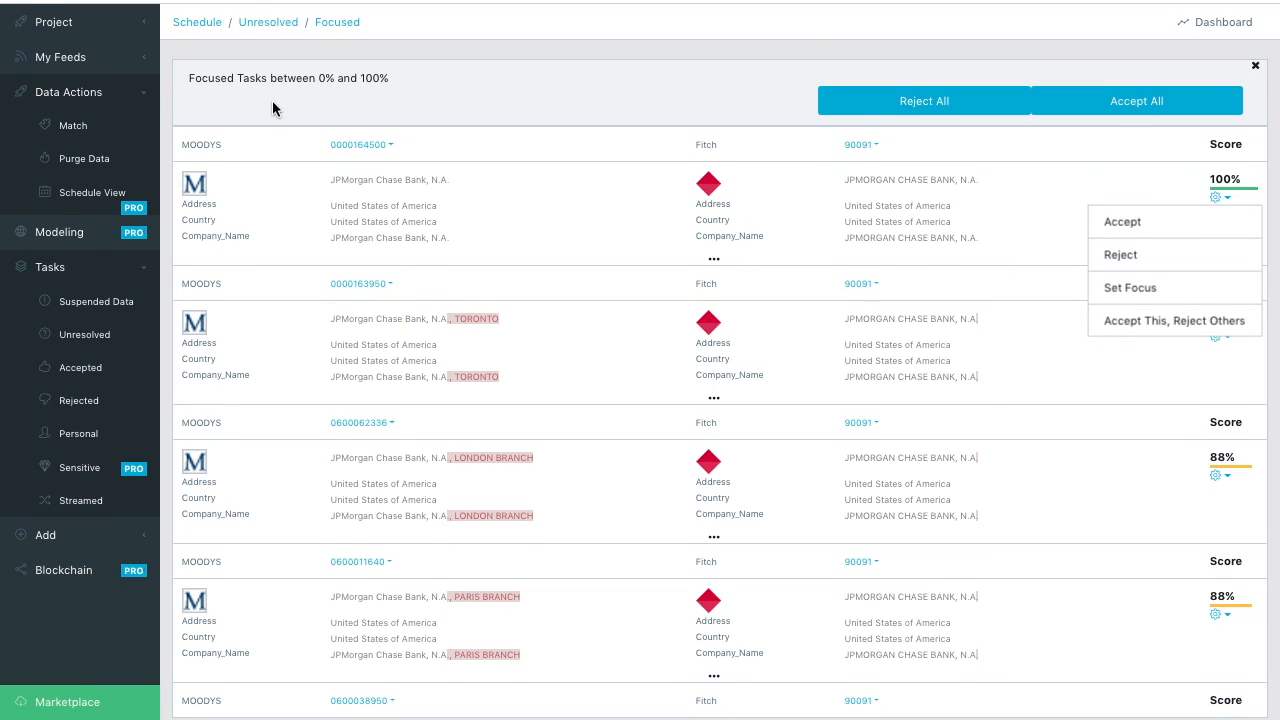
{"action": "left_click", "coordinate": [268, 22]}
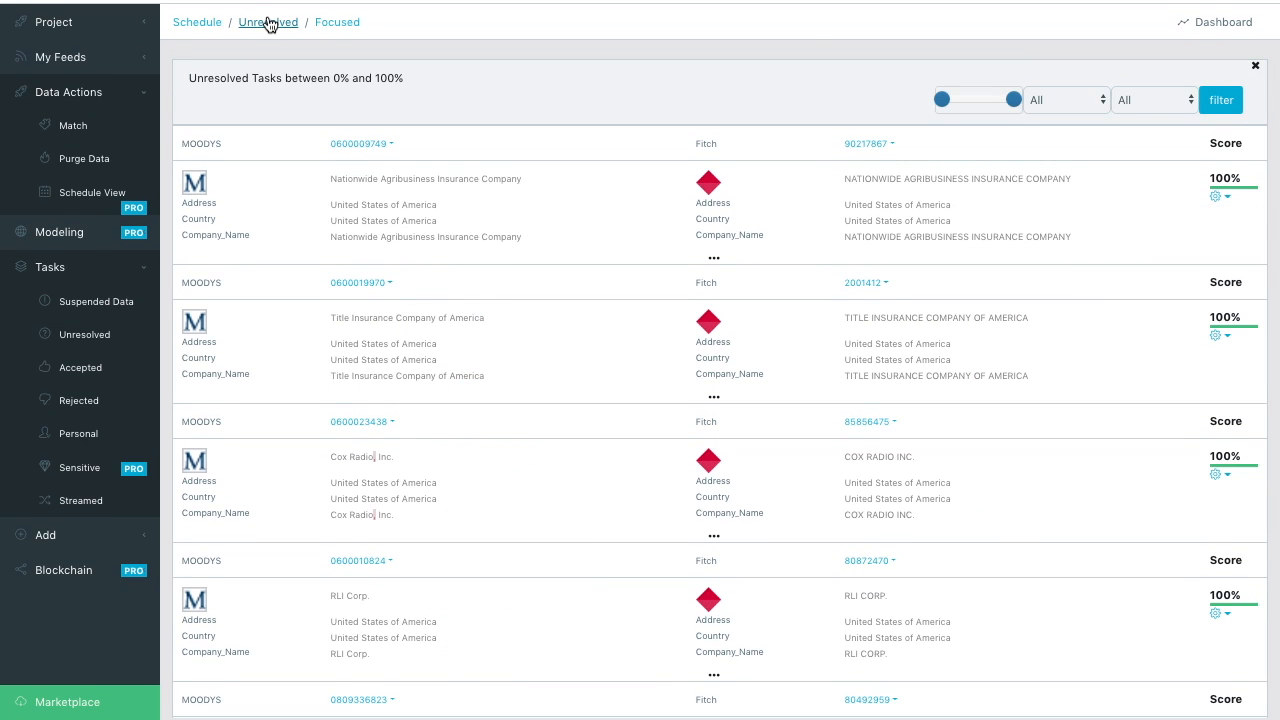
{"action": "left_click_drag", "start_coordinate": [948, 104], "coordinate": [1000, 107]}
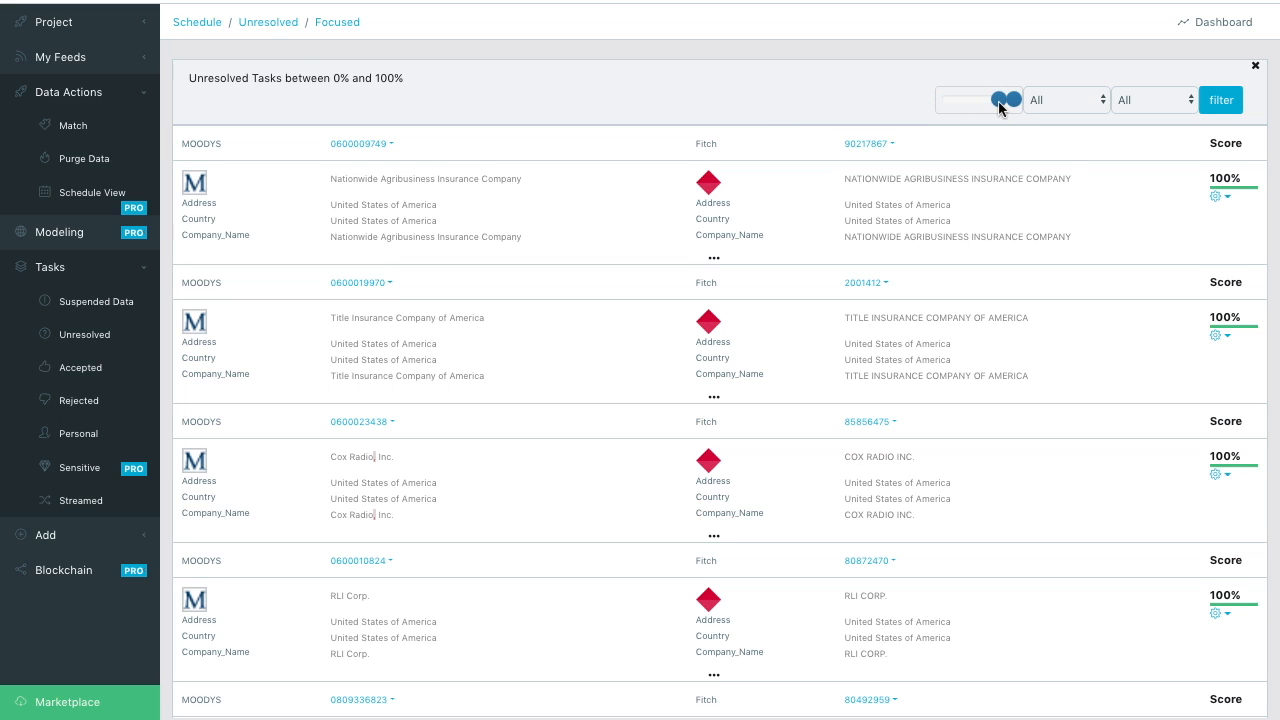
{"action": "left_click", "coordinate": [248, 32]}
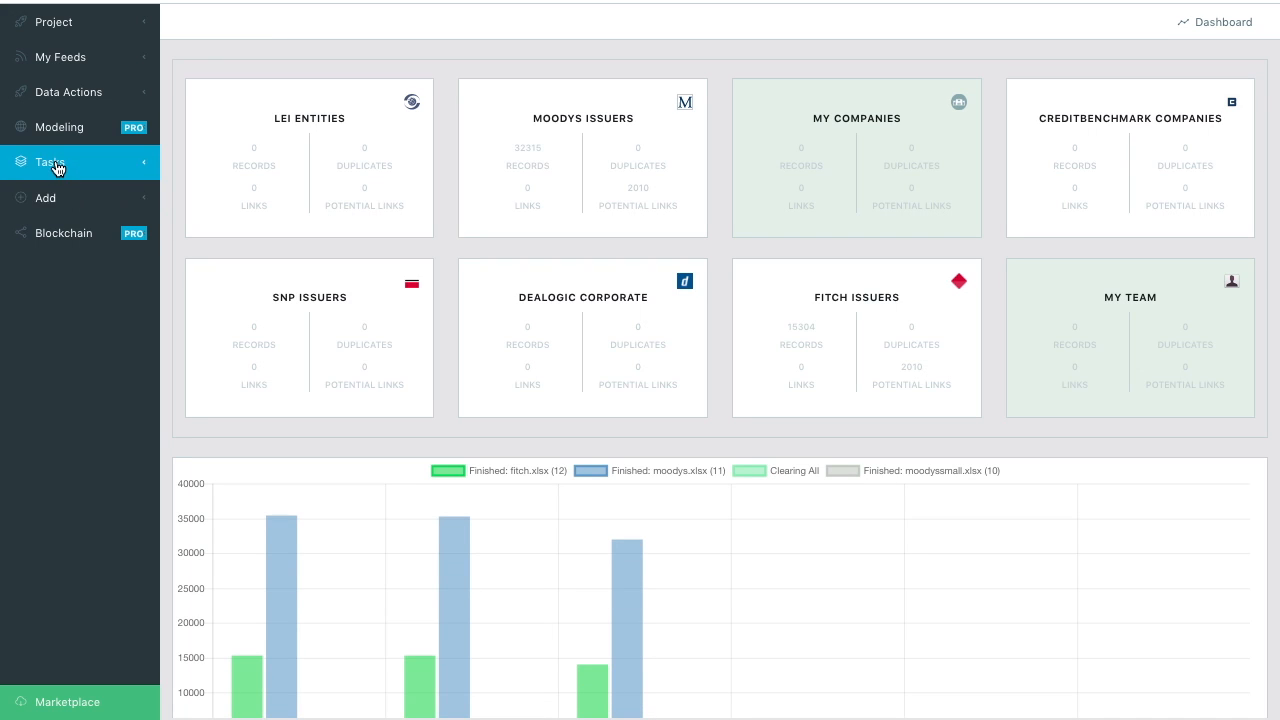
Filter the unresolved tasks to scores between 98% and 100%, pairing MOODYS with Fitch.
{"action": "left_click", "coordinate": [57, 162]}
{"action": "left_click", "coordinate": [88, 228]}
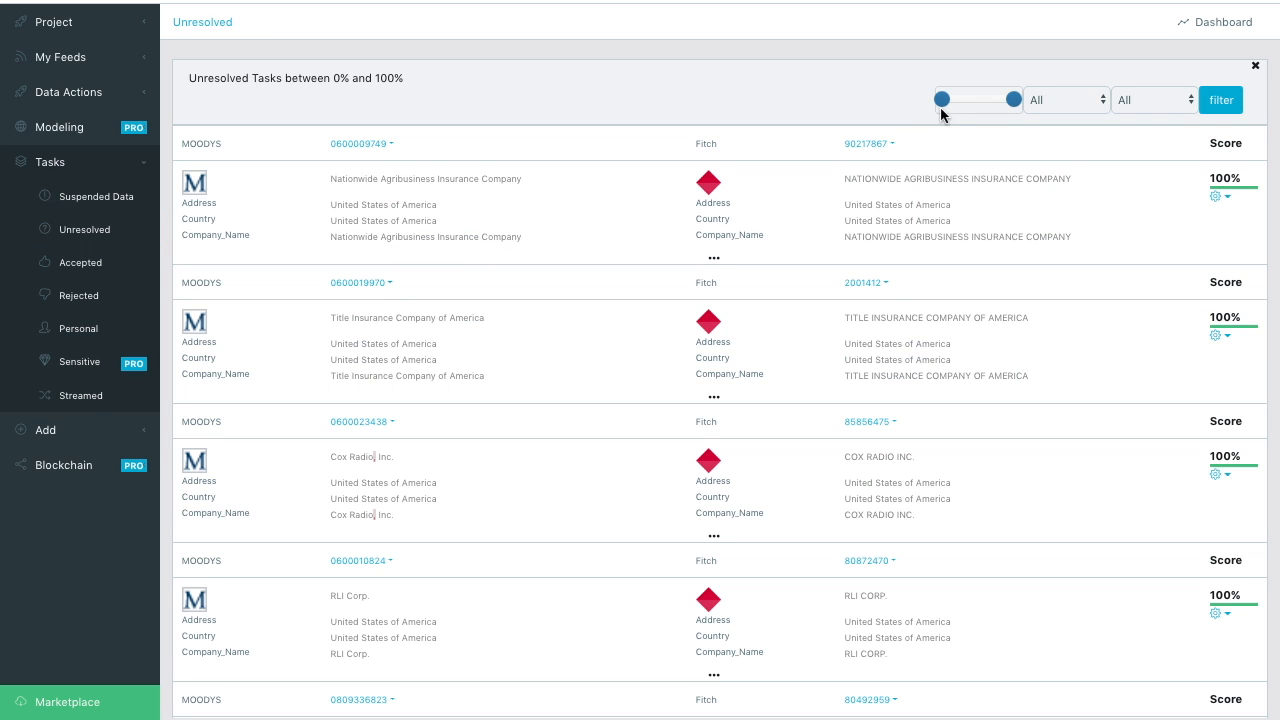
{"action": "left_click_drag", "start_coordinate": [940, 107], "coordinate": [1013, 107]}
{"action": "left_click", "coordinate": [1042, 100]}
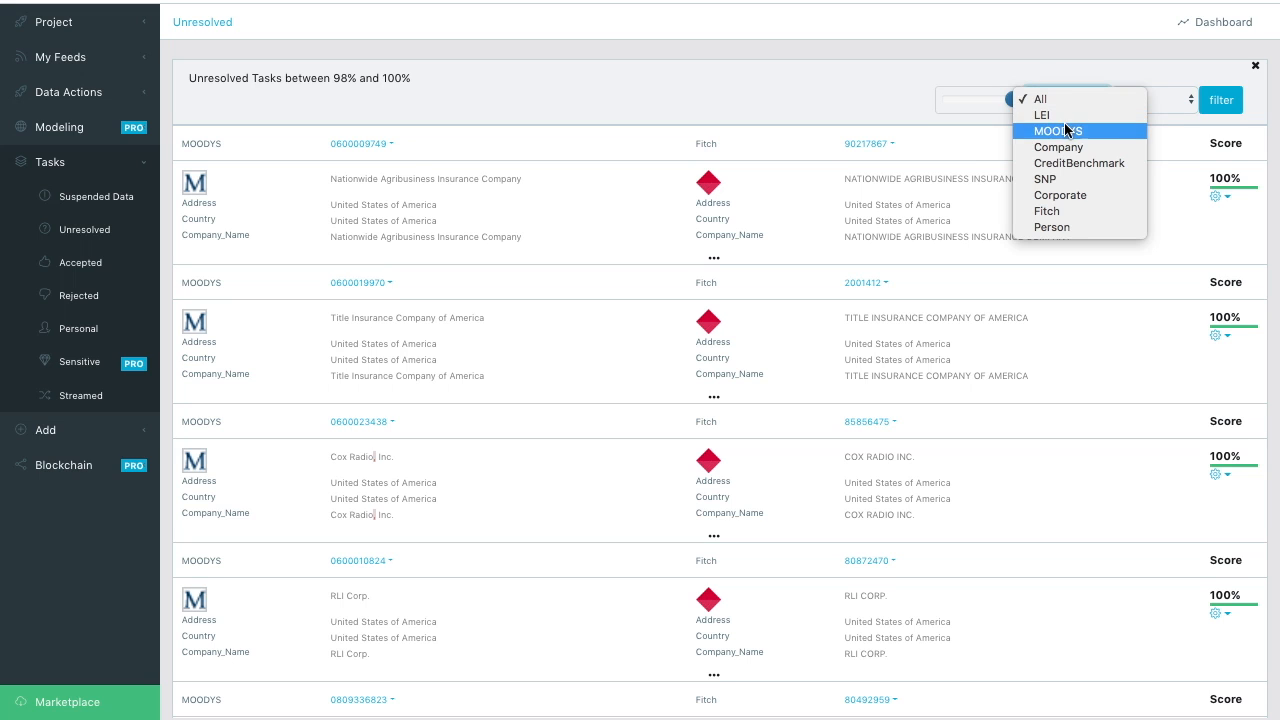
{"action": "left_click", "coordinate": [1072, 131]}
{"action": "left_click", "coordinate": [1142, 100]}
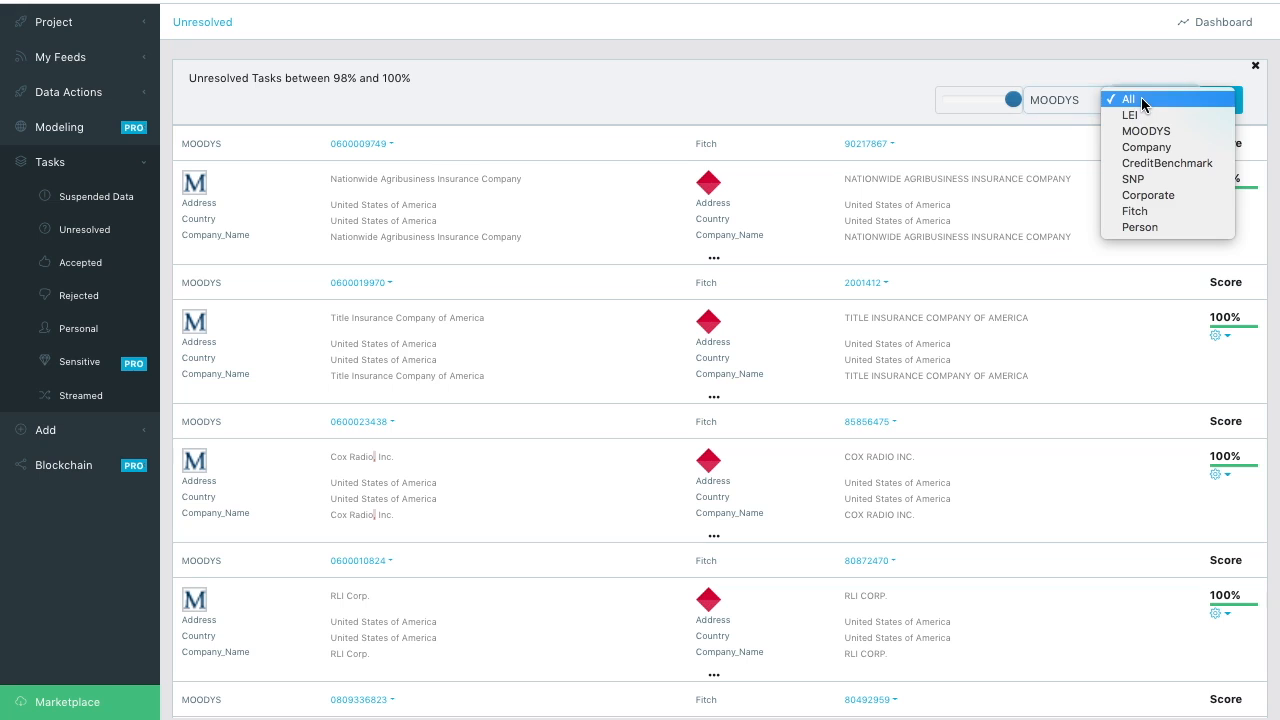
{"action": "left_click", "coordinate": [1135, 211]}
{"action": "left_click", "coordinate": [1226, 98]}
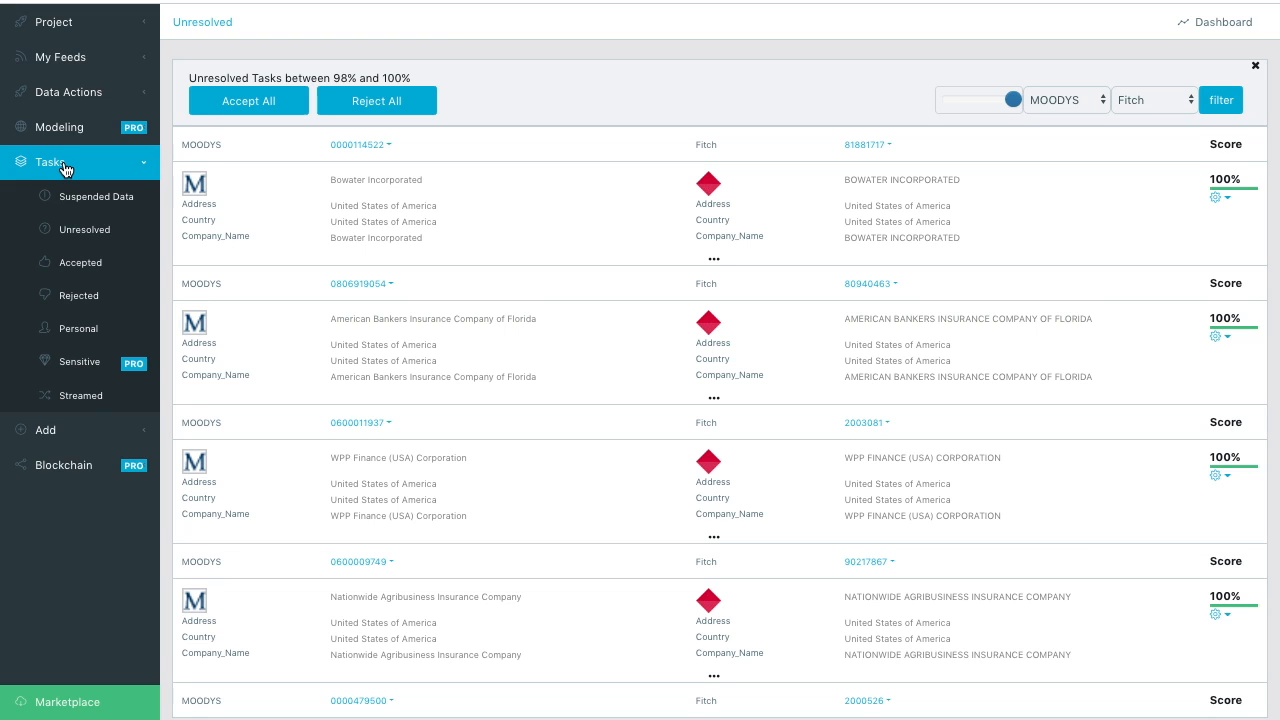
Open the suspended records and read the warning details of the completed fitch.xlsx bulk processing job, closing the message after review.
{"action": "left_click", "coordinate": [103, 202]}
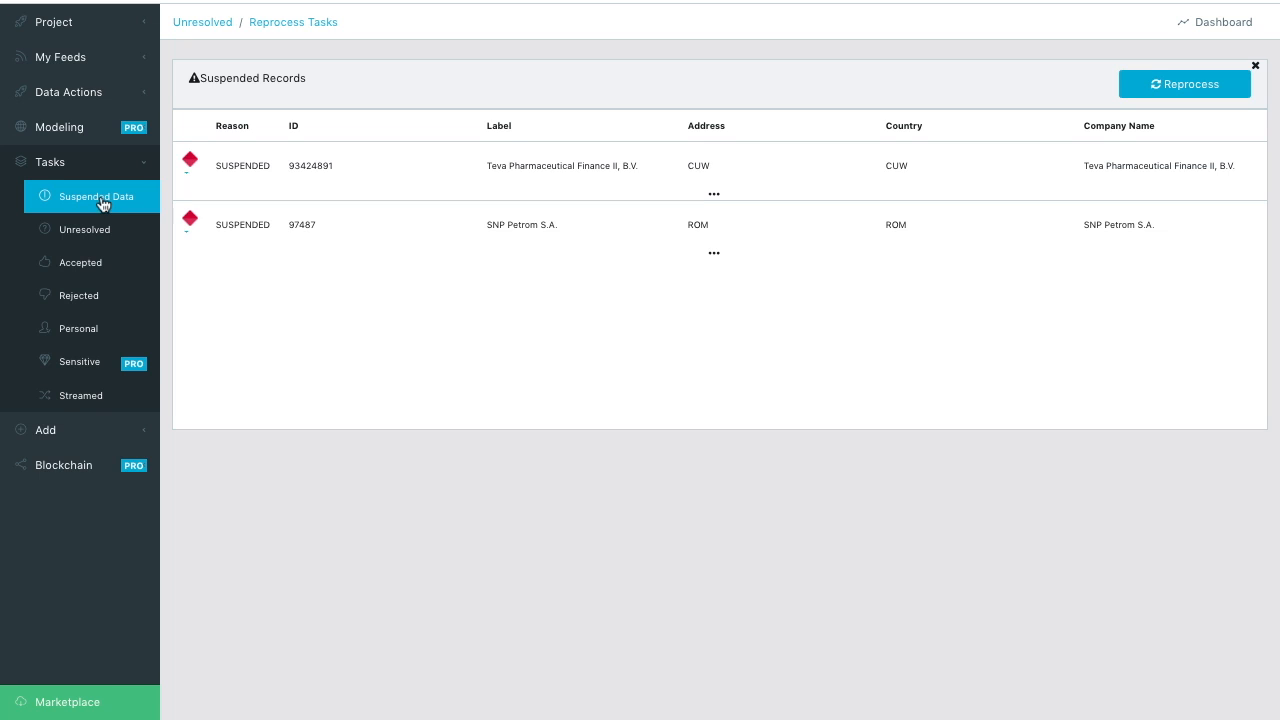
{"action": "left_click", "coordinate": [1248, 1]}
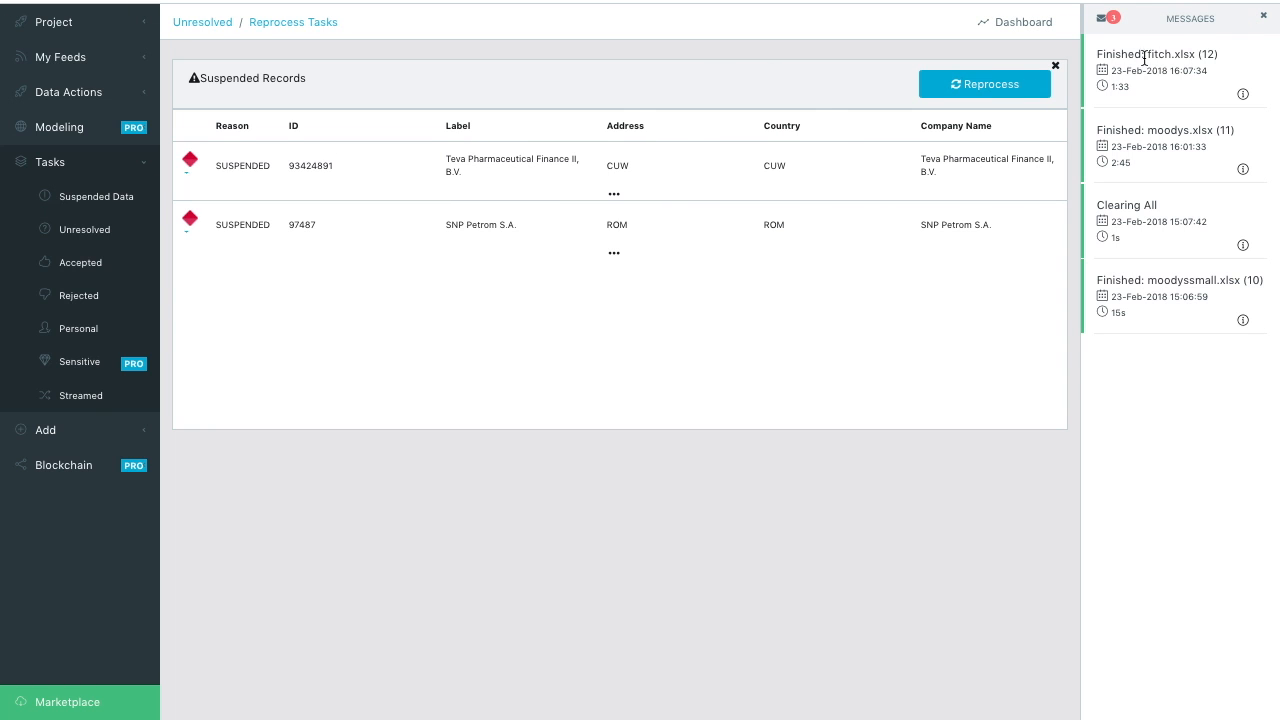
{"action": "left_click", "coordinate": [1102, 19]}
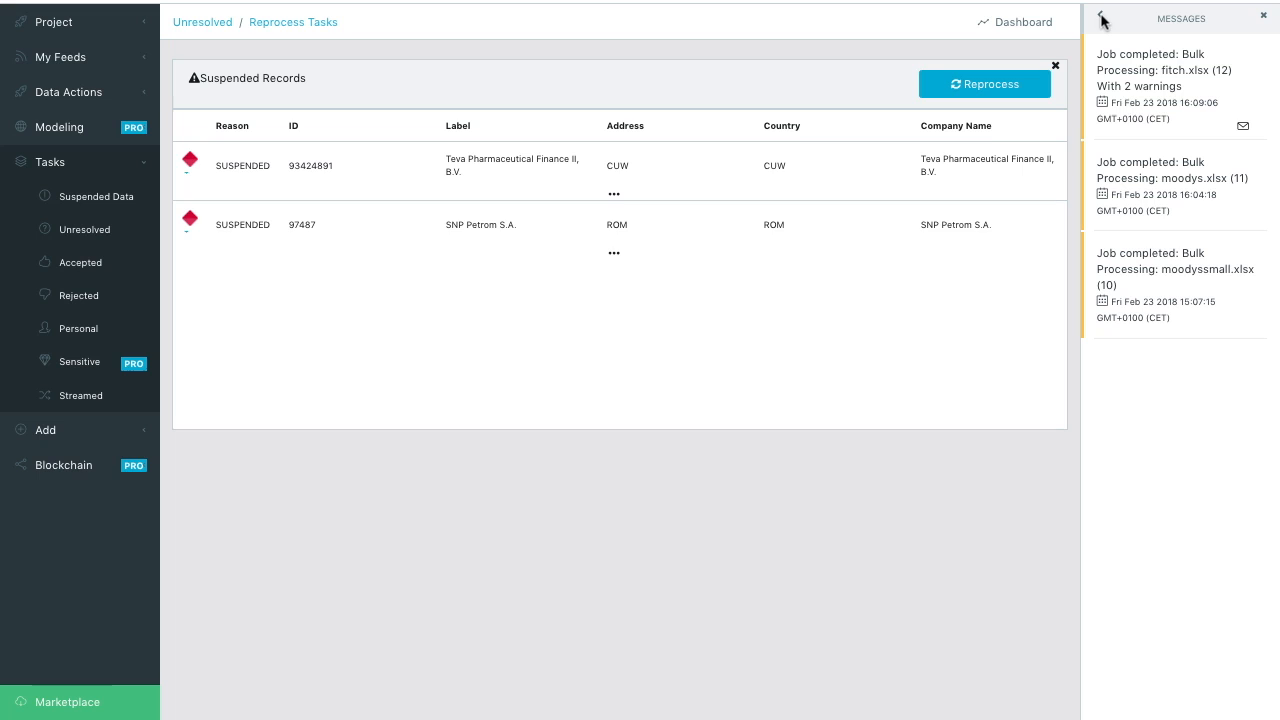
{"action": "left_click", "coordinate": [1244, 129]}
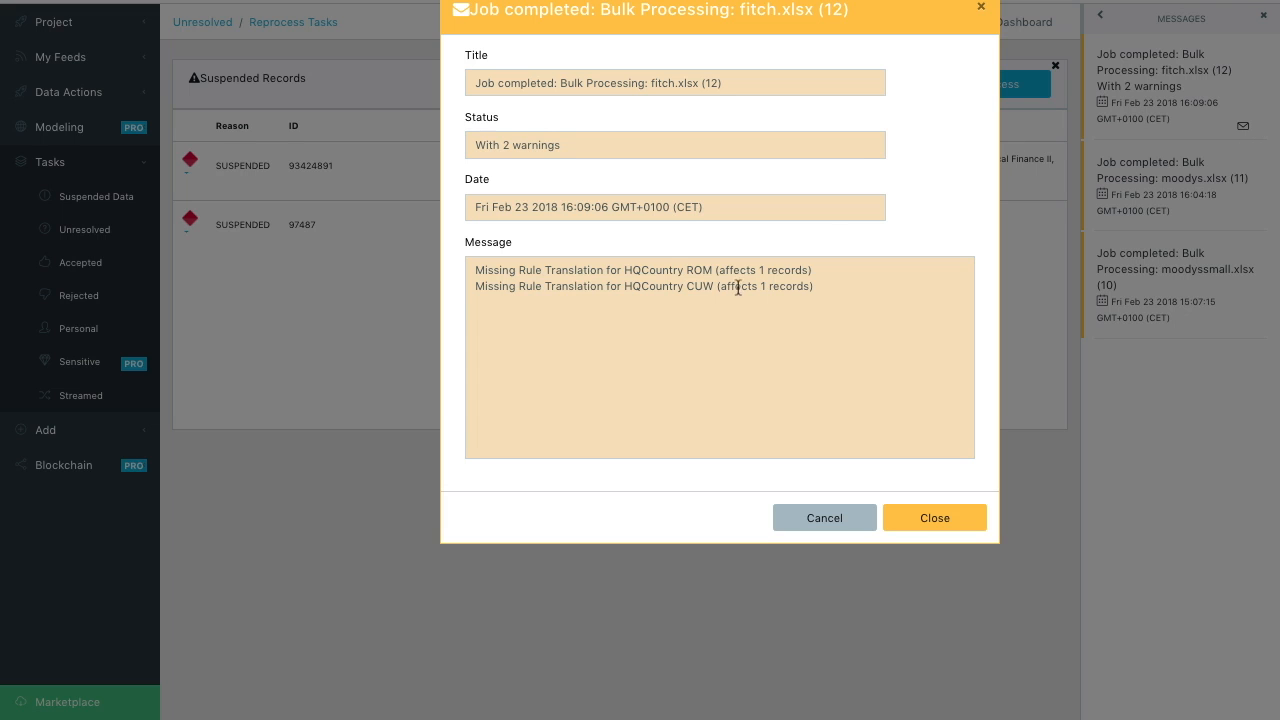
{"action": "left_click", "coordinate": [824, 517]}
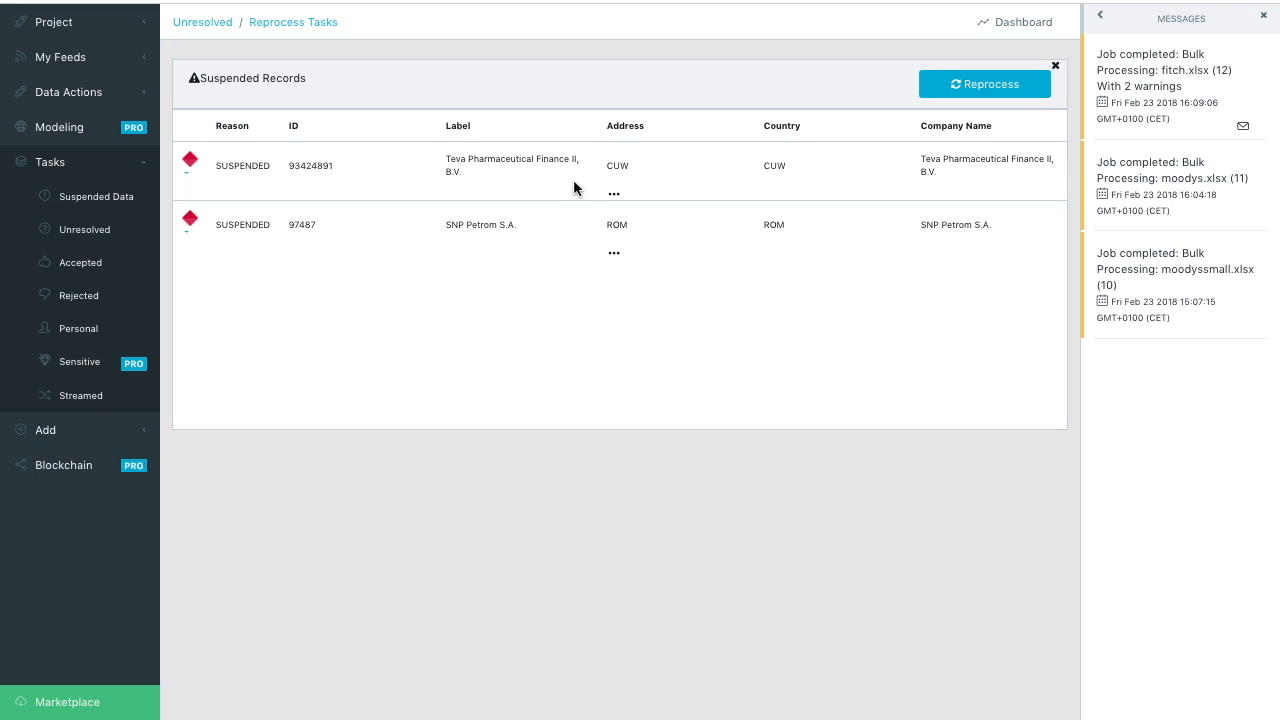
Check the actions available for the first suspended record and highlight the country codes of both suspended records.
{"action": "left_click", "coordinate": [187, 180]}
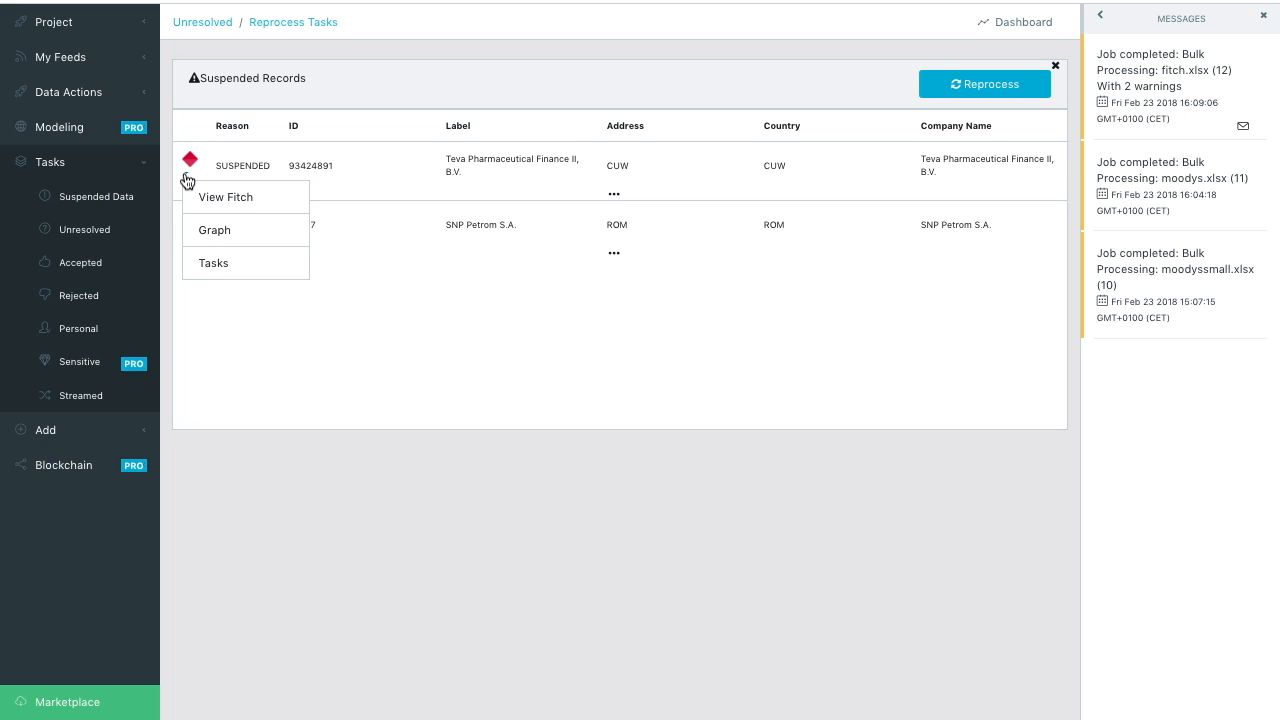
{"action": "left_click", "coordinate": [801, 346]}
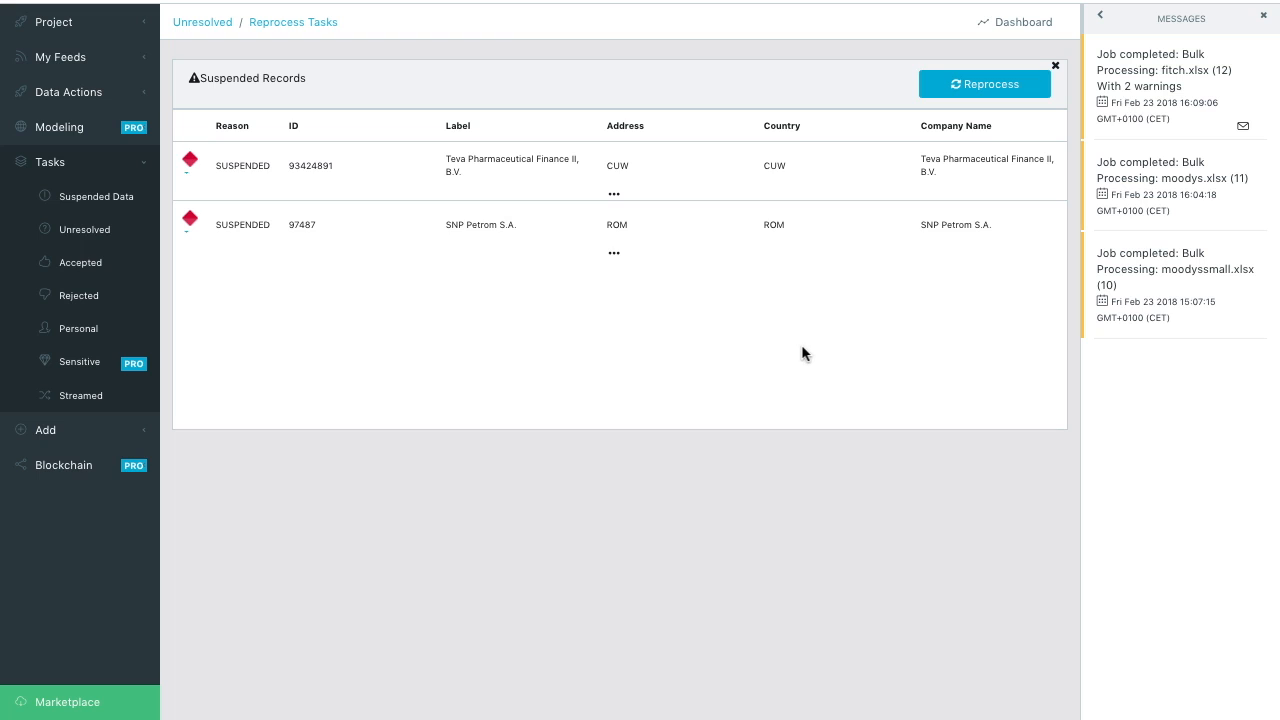
{"action": "double_click", "coordinate": [771, 164]}
{"action": "left_click", "coordinate": [772, 224]}
{"action": "double_click", "coordinate": [772, 224]}
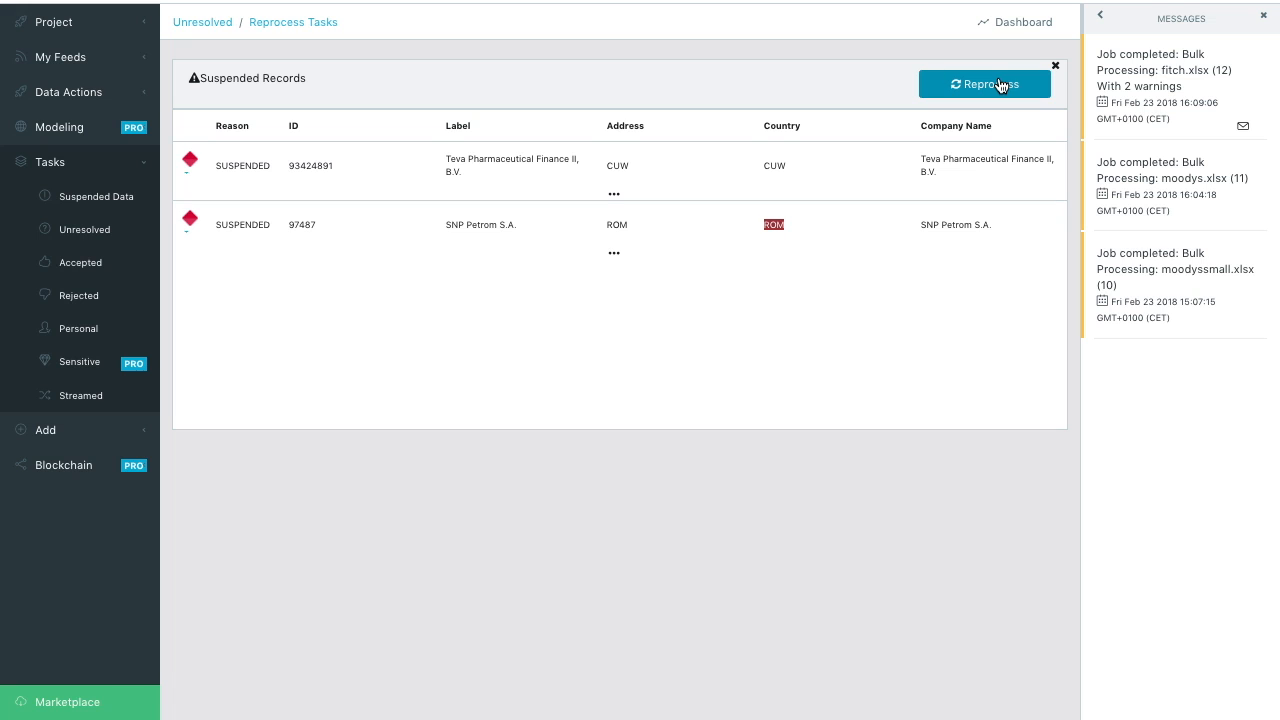
Open the concept management for modeling, choose the Country concept and enter Romania as the search term.
{"action": "left_click", "coordinate": [55, 127]}
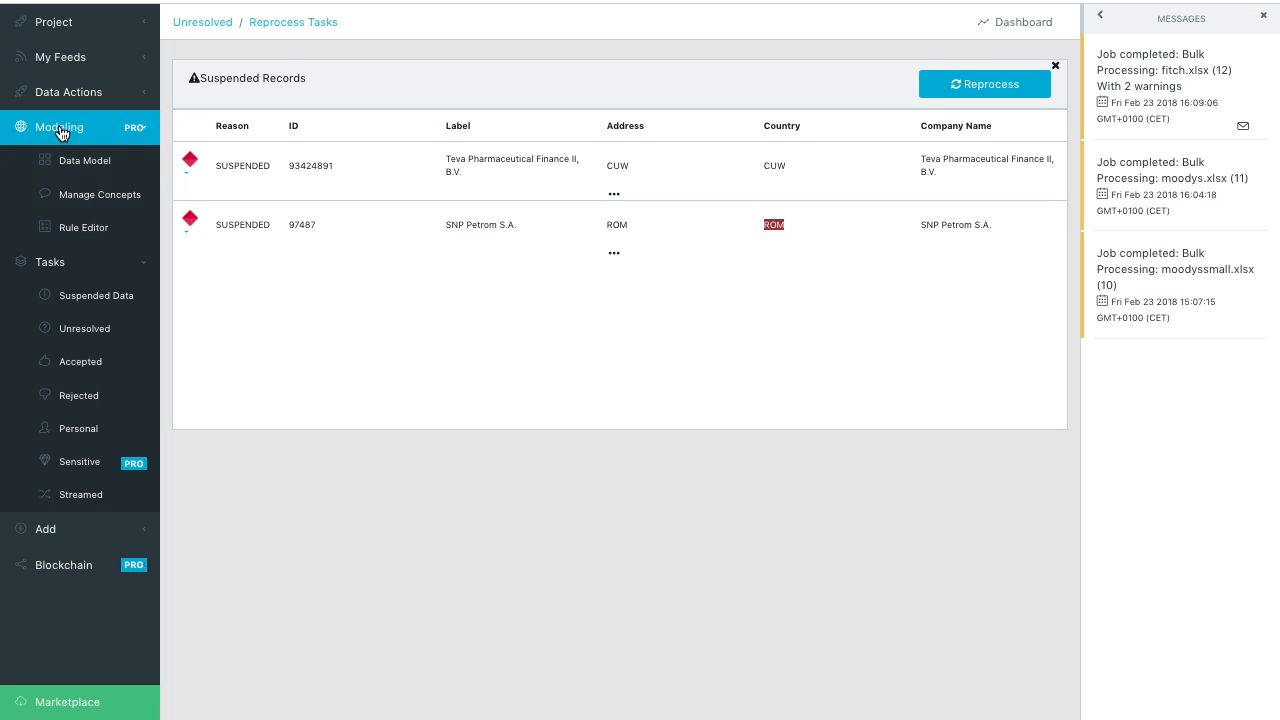
{"action": "left_click", "coordinate": [102, 203]}
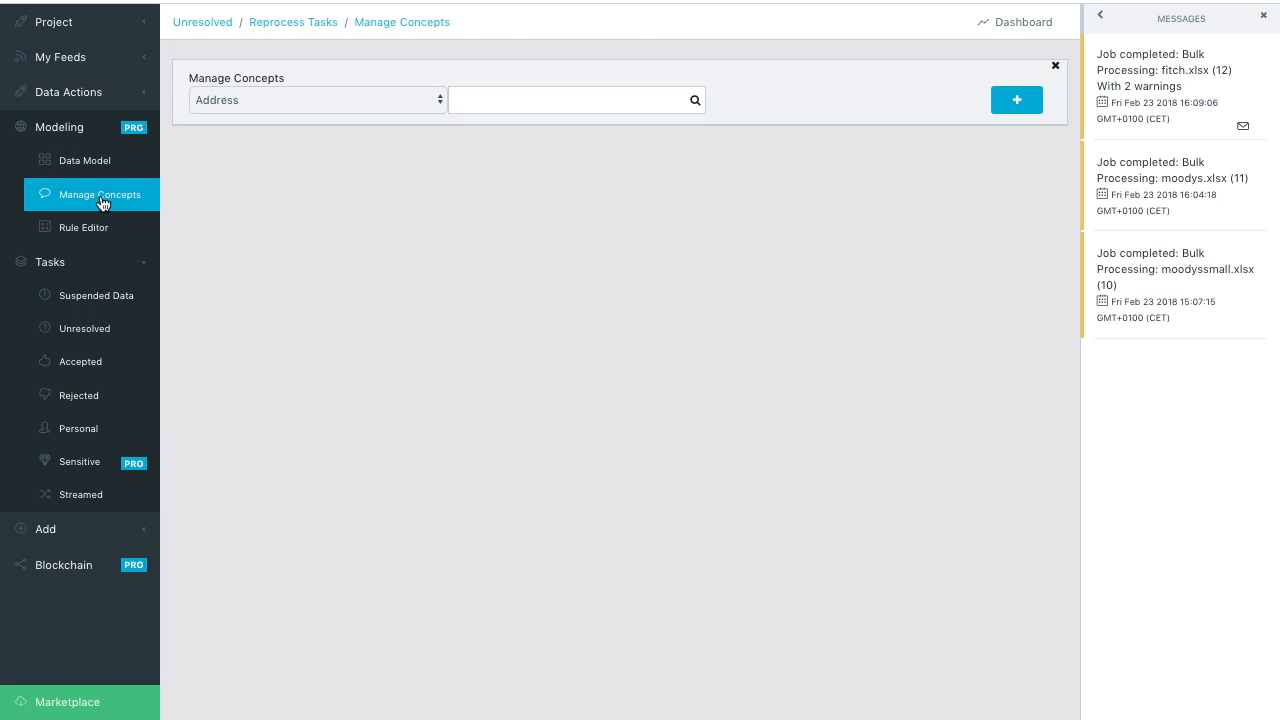
{"action": "left_click", "coordinate": [291, 103]}
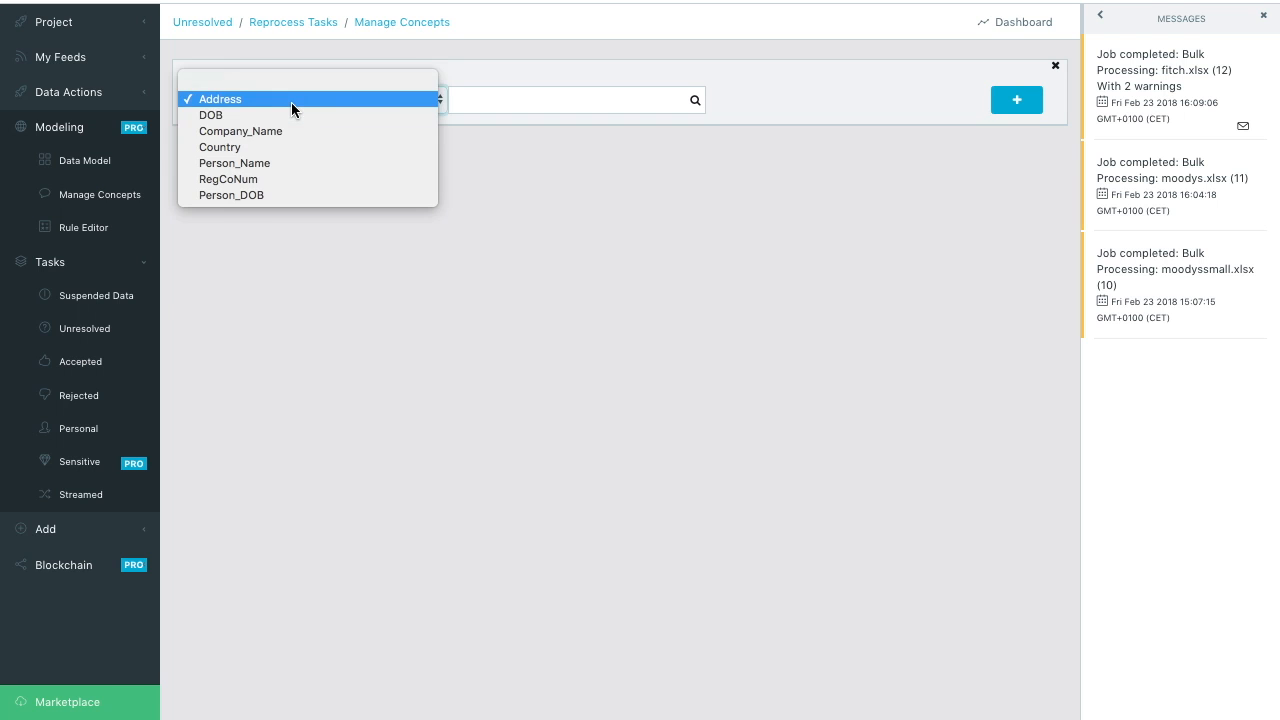
{"action": "left_click", "coordinate": [252, 150]}
{"action": "left_click", "coordinate": [506, 100]}
{"action": "type", "text": "ROM"}
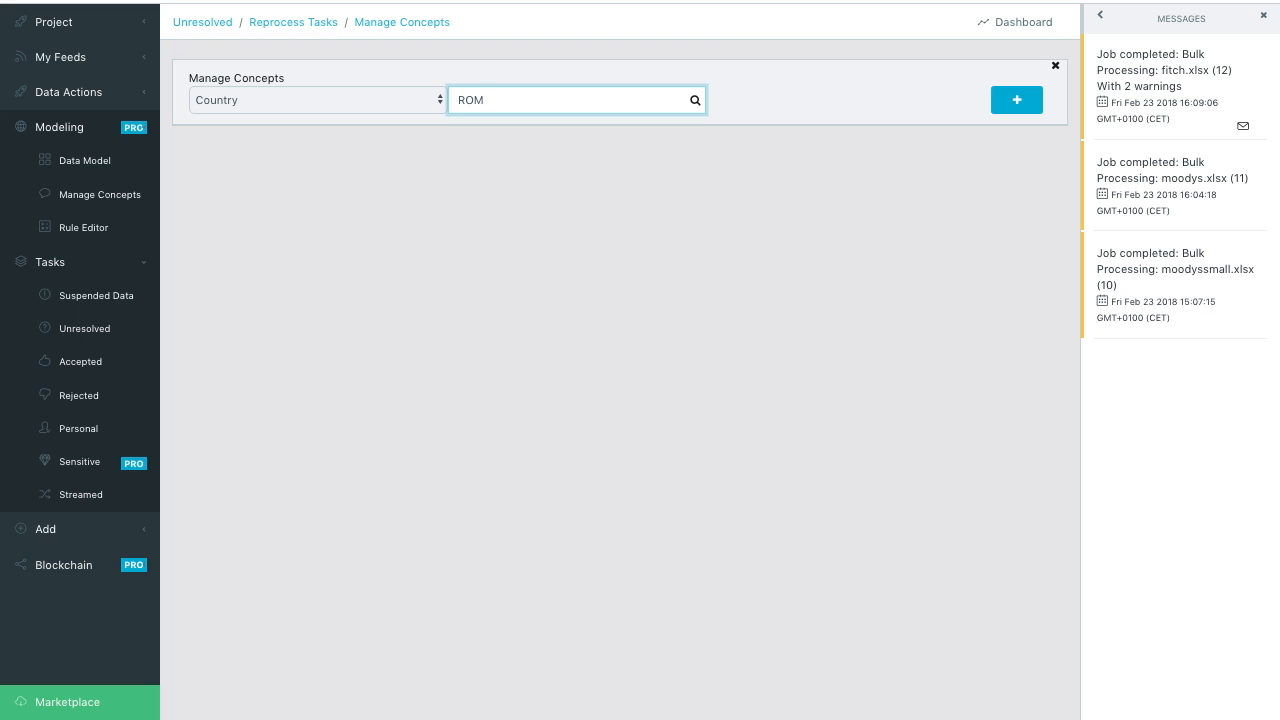
{"action": "key", "text": "BackSpace"}
{"action": "key", "text": "BackSpace"}
{"action": "type", "text": "Romain"}
{"action": "type", "text": "nia"}
Add a Translate in Key entry for Country mapping ROM to Romania, and go back to the suspended data.
{"action": "left_click", "coordinate": [1017, 100]}
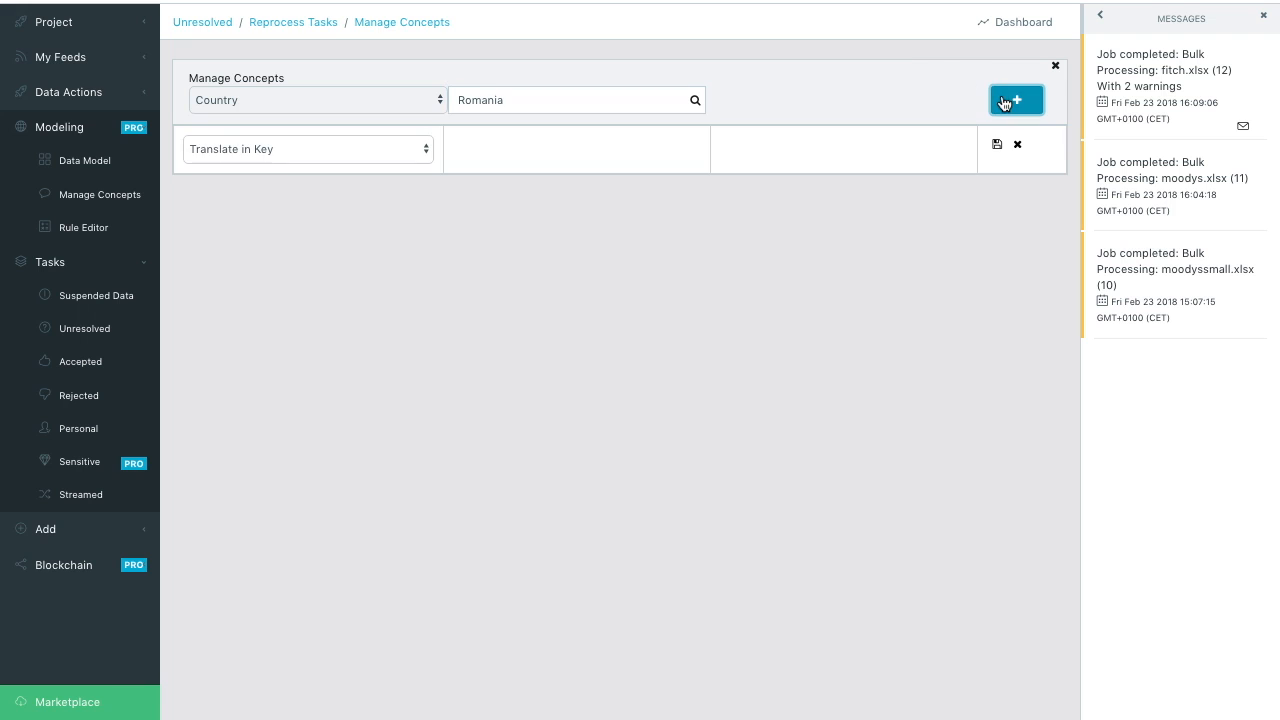
{"action": "left_click", "coordinate": [390, 152]}
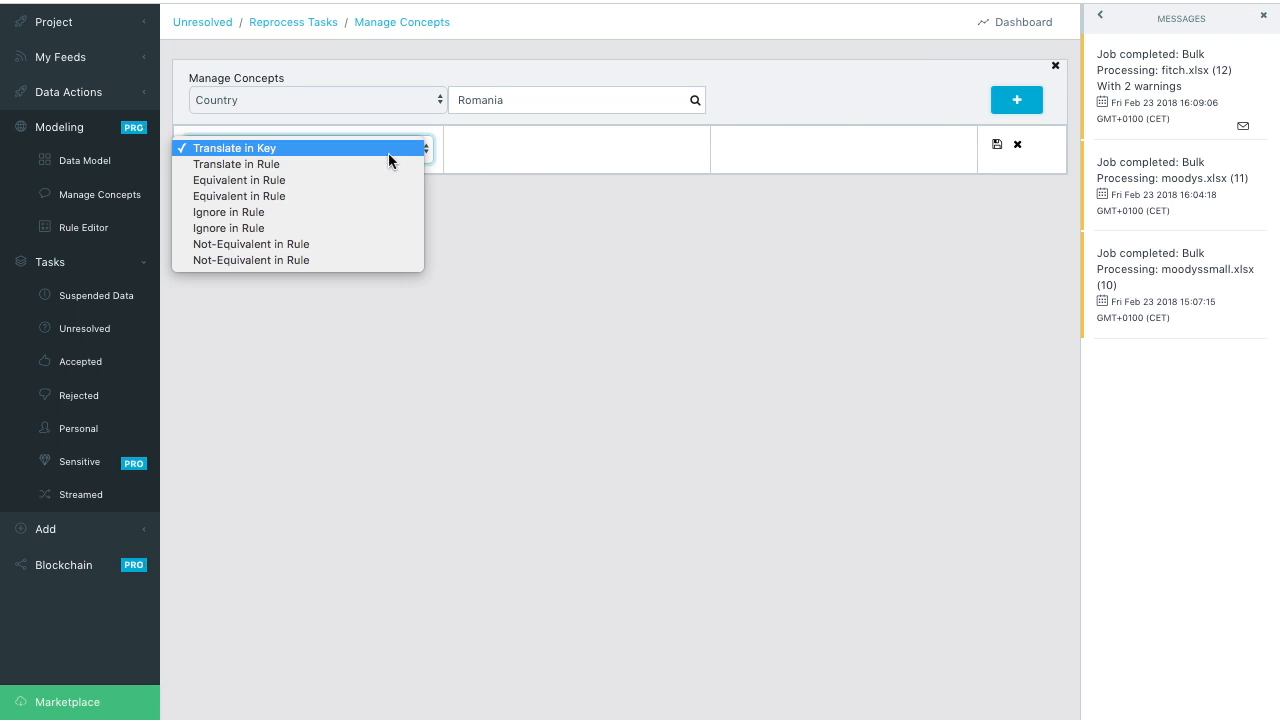
{"action": "left_click", "coordinate": [245, 149]}
{"action": "left_click", "coordinate": [562, 147]}
{"action": "type", "text": "ROM"}
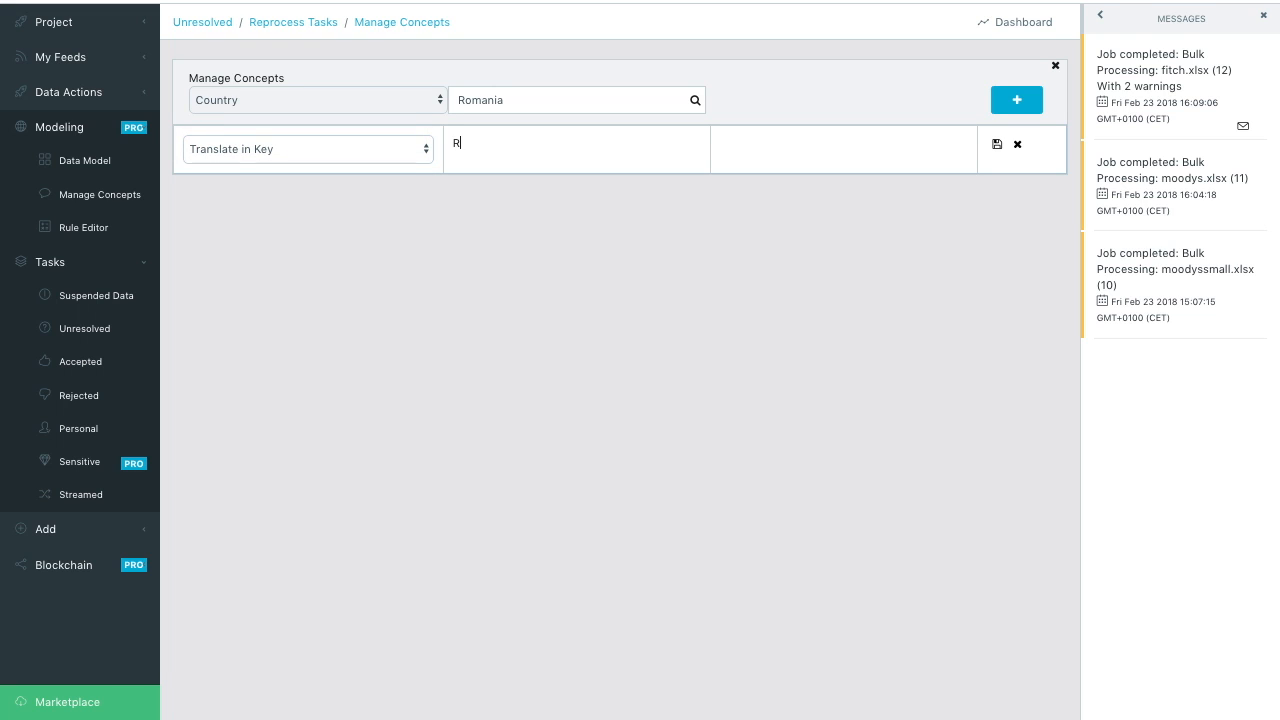
{"action": "type", "text": "Romia"}
{"action": "key", "text": "BackSpace"}
{"action": "type", "text": "ania"}
{"action": "left_click", "coordinate": [106, 295]}
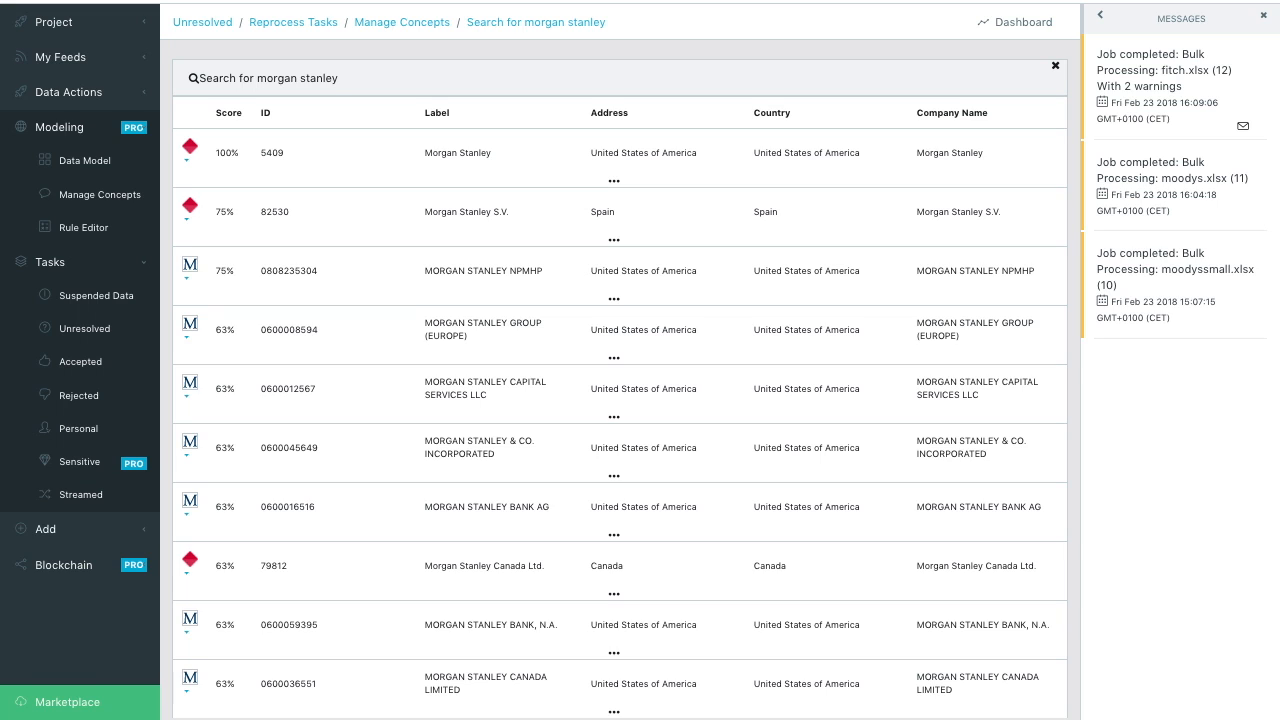
Close the messages and look through the scored Moodys and Fitch search results for morgan stanley.
{"action": "left_click", "coordinate": [1263, 15]}
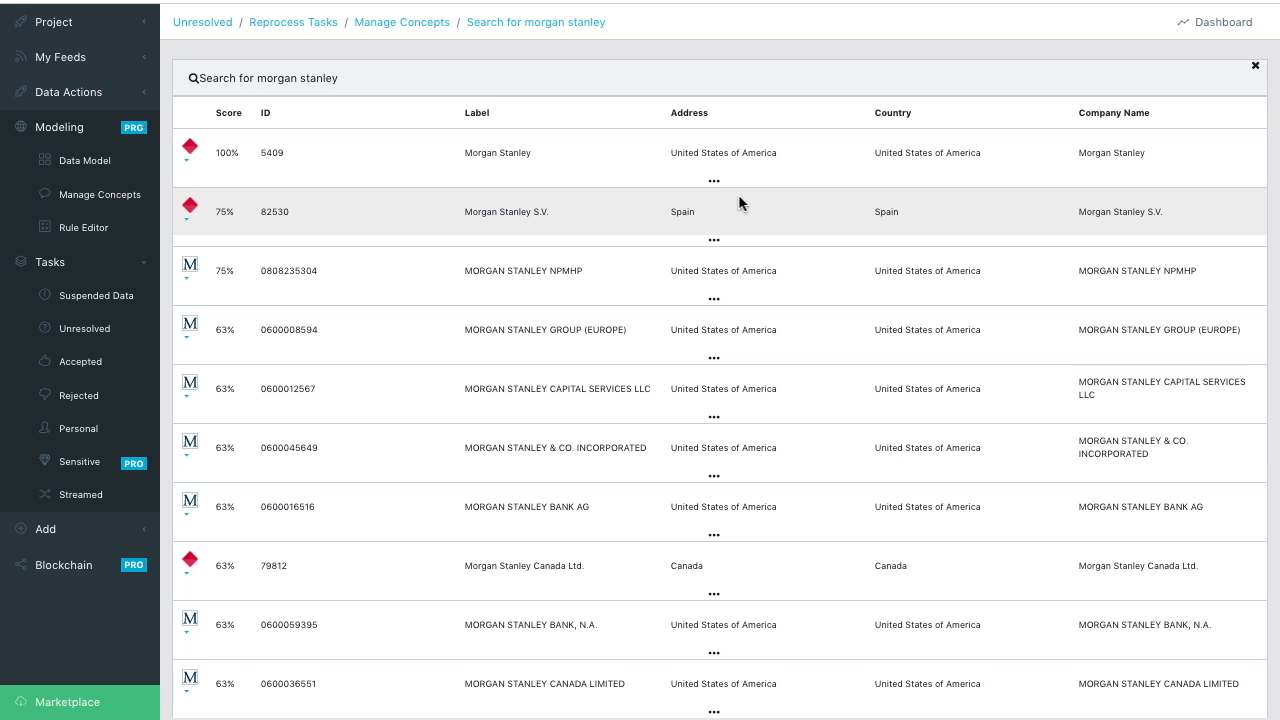
{"action": "scroll", "coordinate": [597, 505], "scroll_direction": "down", "scroll_amount": 5}
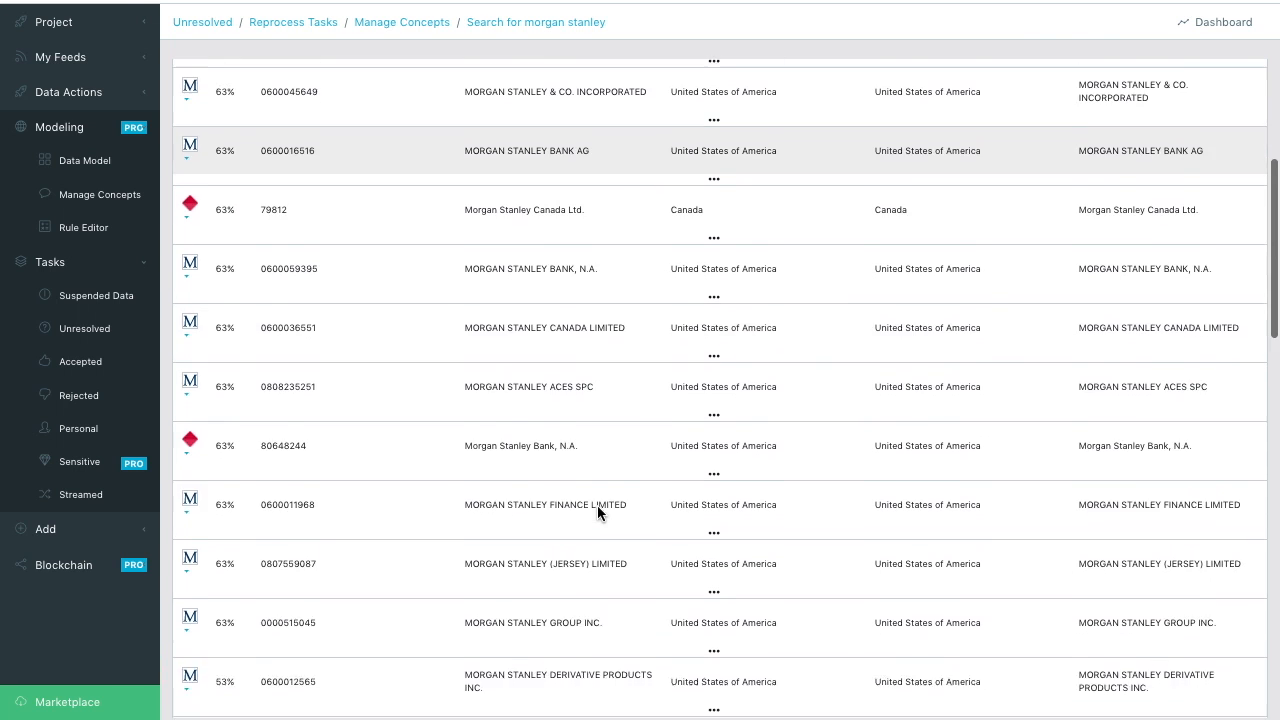
{"action": "scroll", "coordinate": [597, 505], "scroll_direction": "down", "scroll_amount": 5}
{"action": "scroll", "coordinate": [597, 505], "scroll_direction": "up", "scroll_amount": 8}
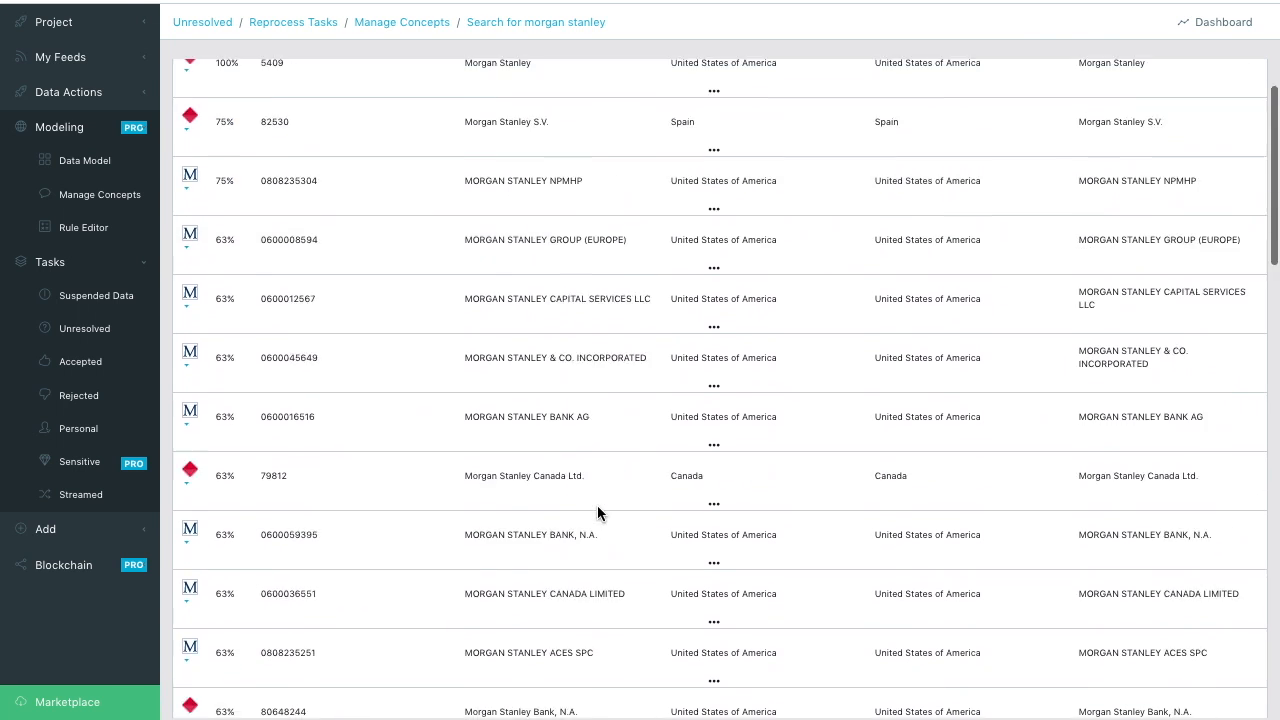
{"action": "scroll", "coordinate": [597, 505], "scroll_direction": "up", "scroll_amount": 2}
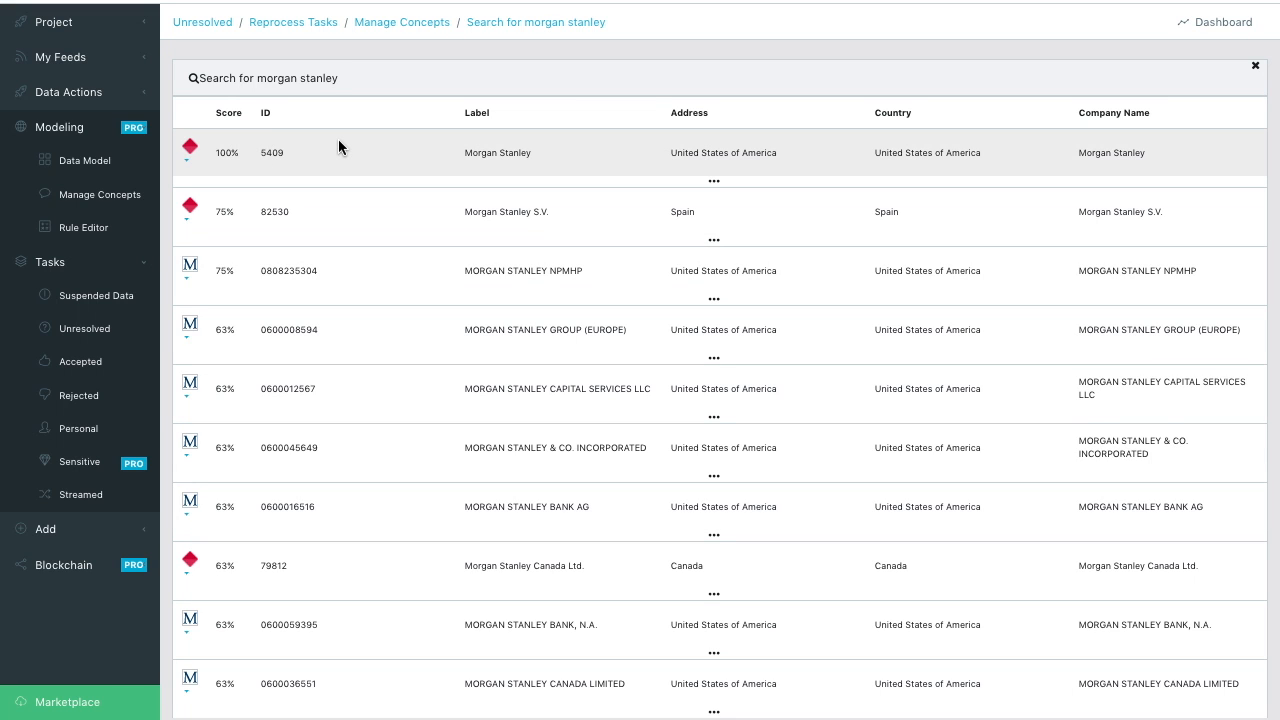